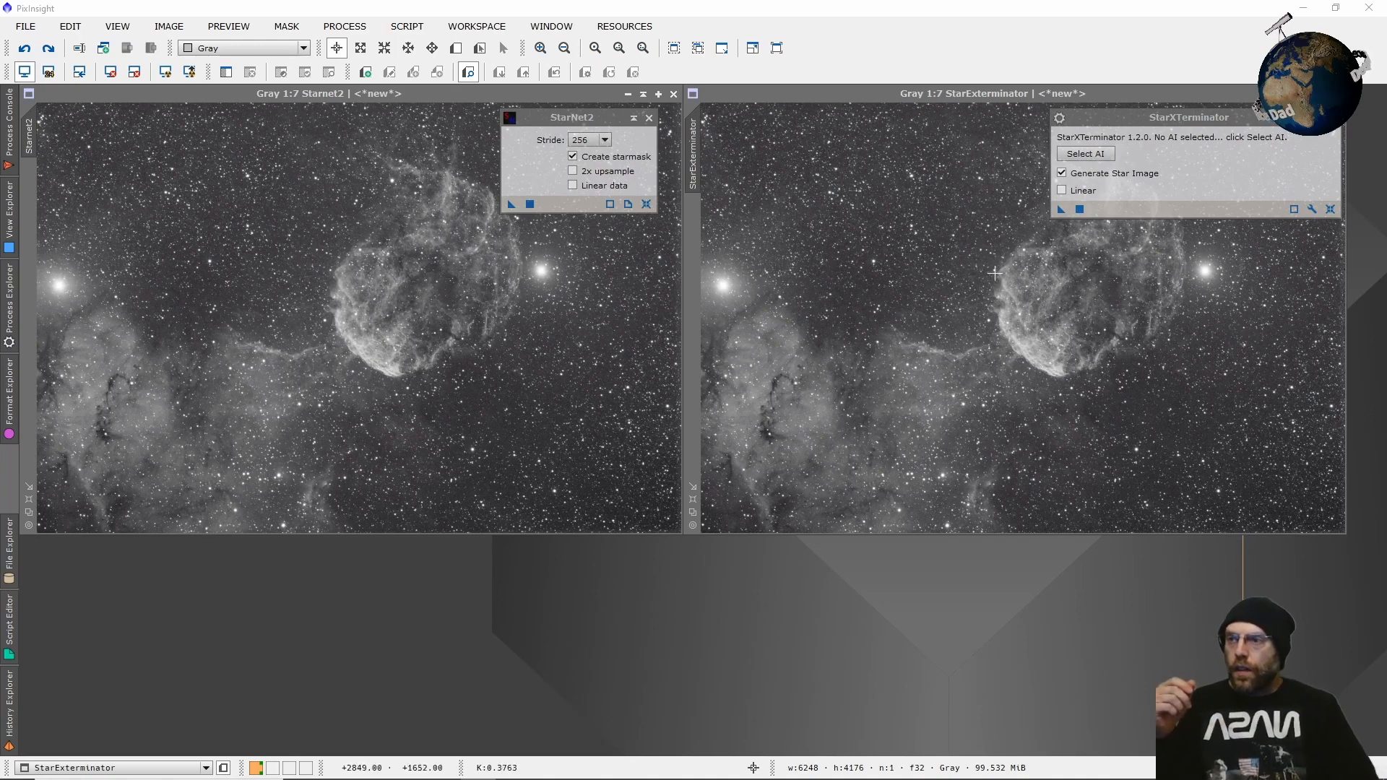
Turn off star mask creation in StarNet2 and reposition the StarNet2 and StarXTerminator windows over their images.
click(575, 156)
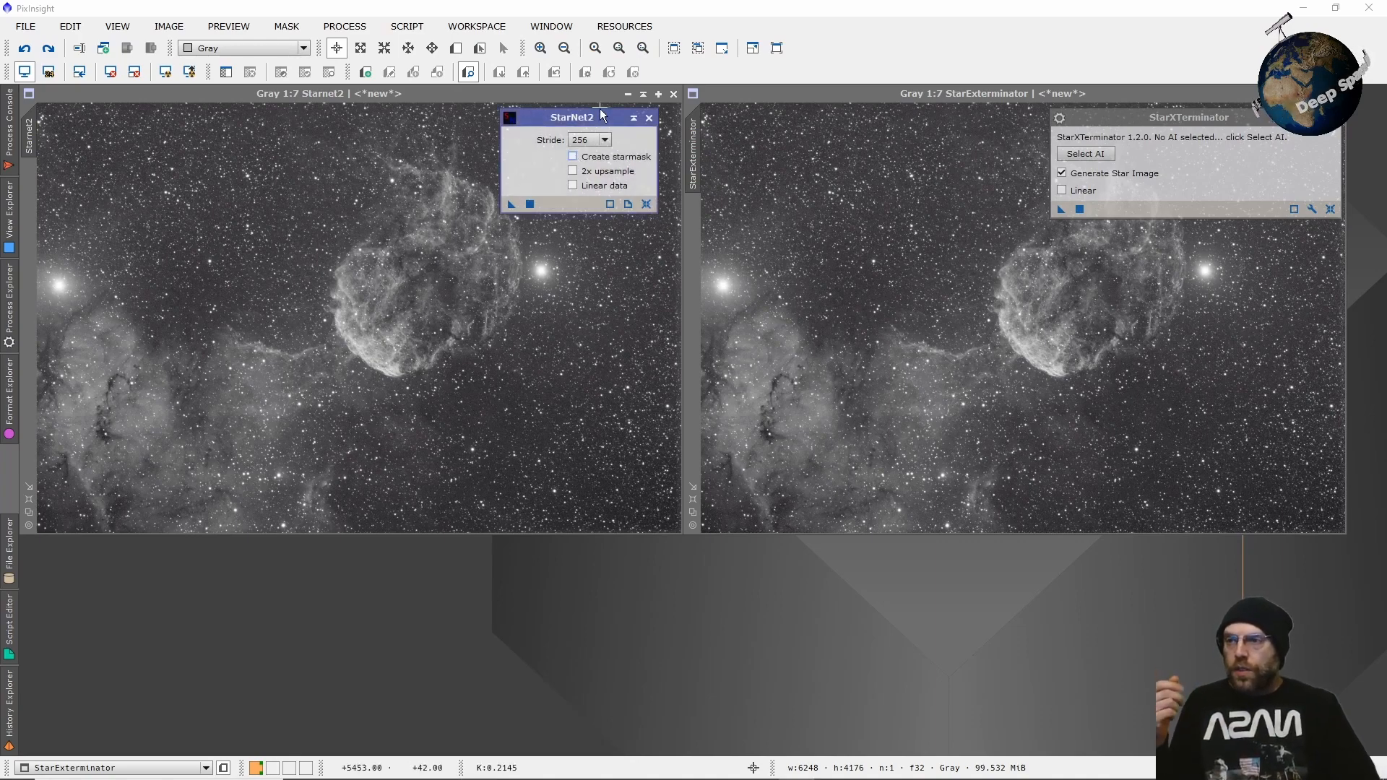
drag(600, 119, 620, 117)
drag(1232, 117, 1233, 106)
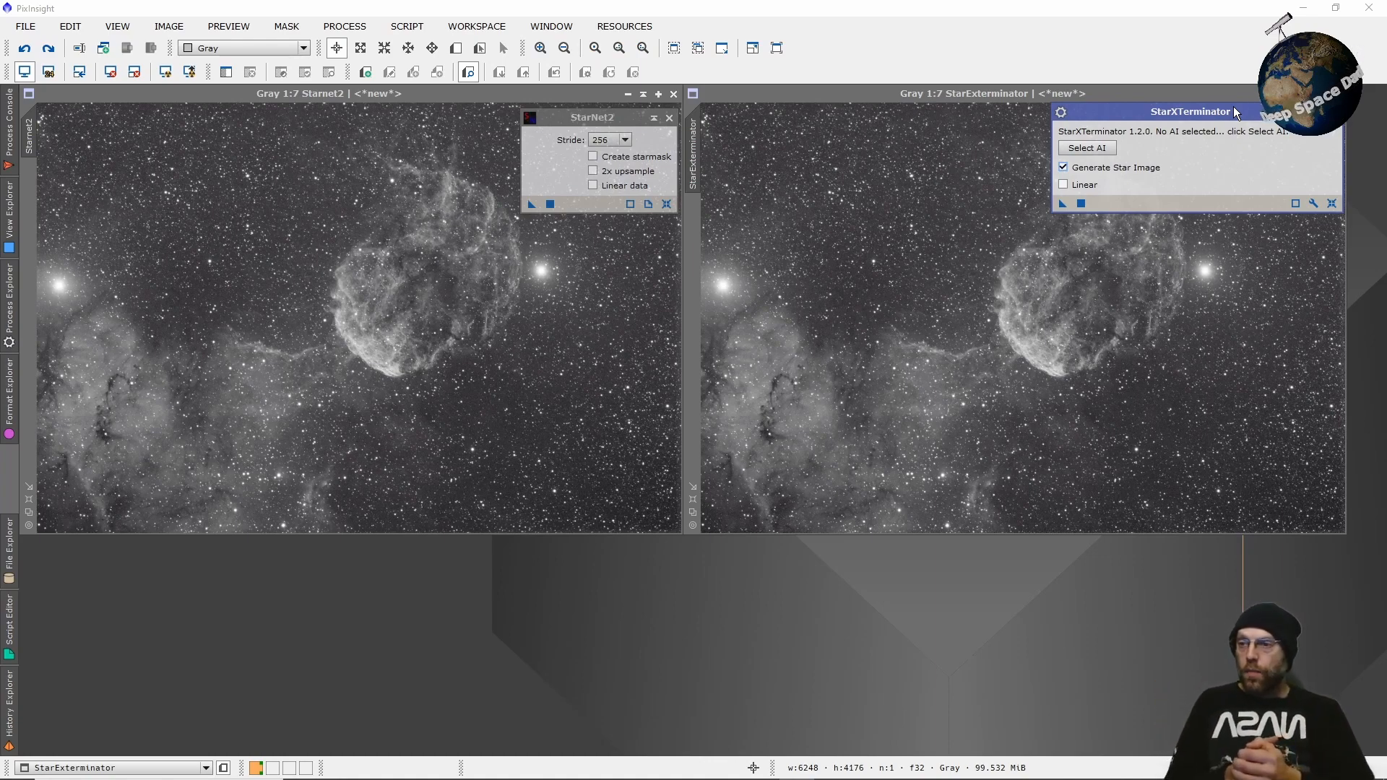
Open the image Jelly_SHO_FINAL.jpg from the Astro folder on OneDrive.
click(26, 26)
click(57, 49)
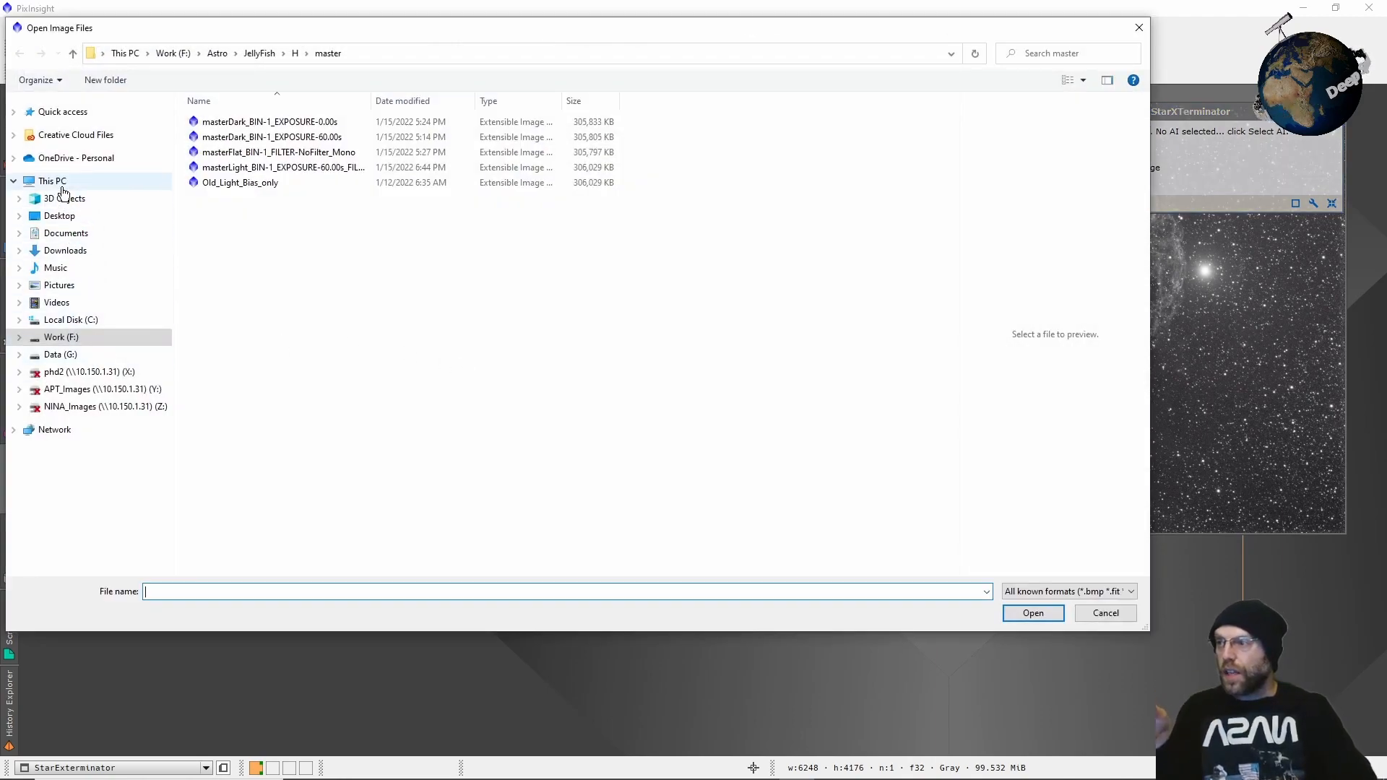
click(69, 158)
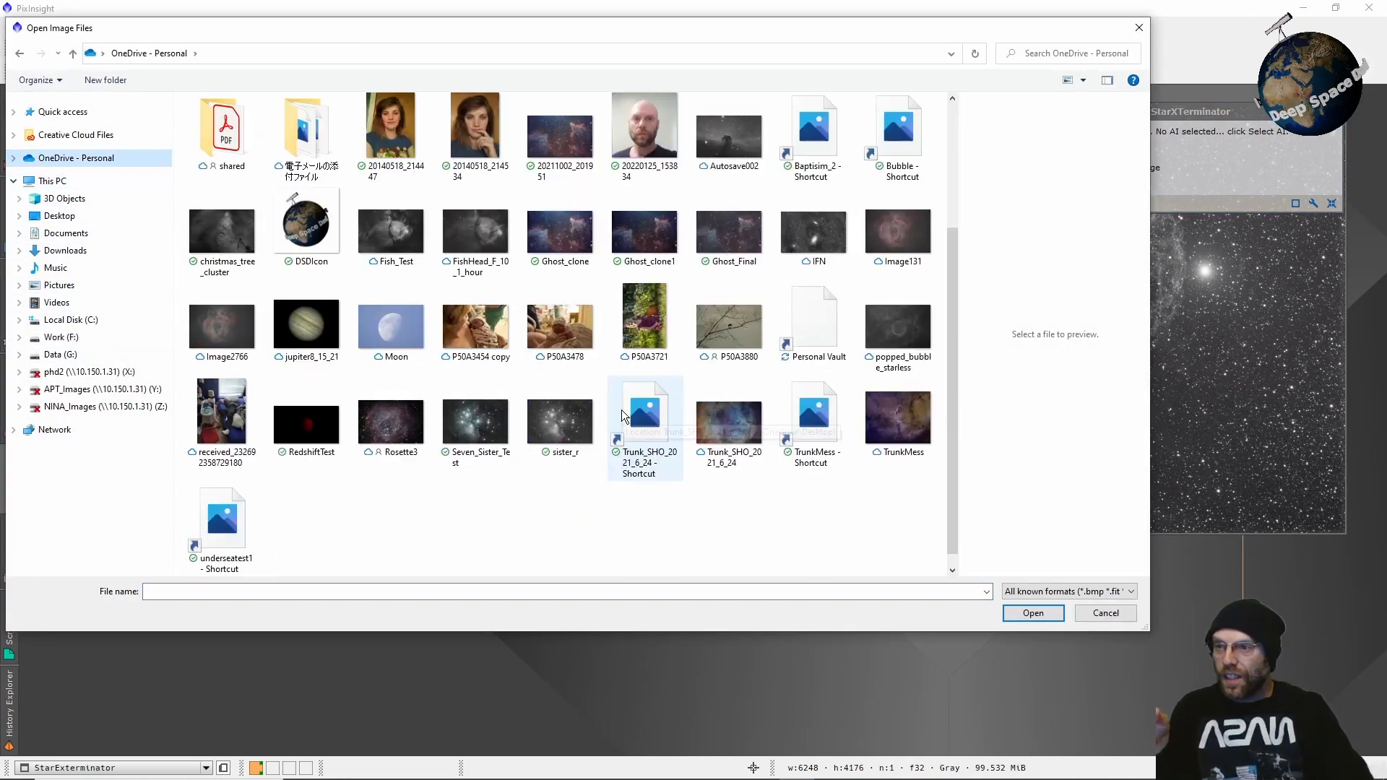
scroll(789, 485, up, 2)
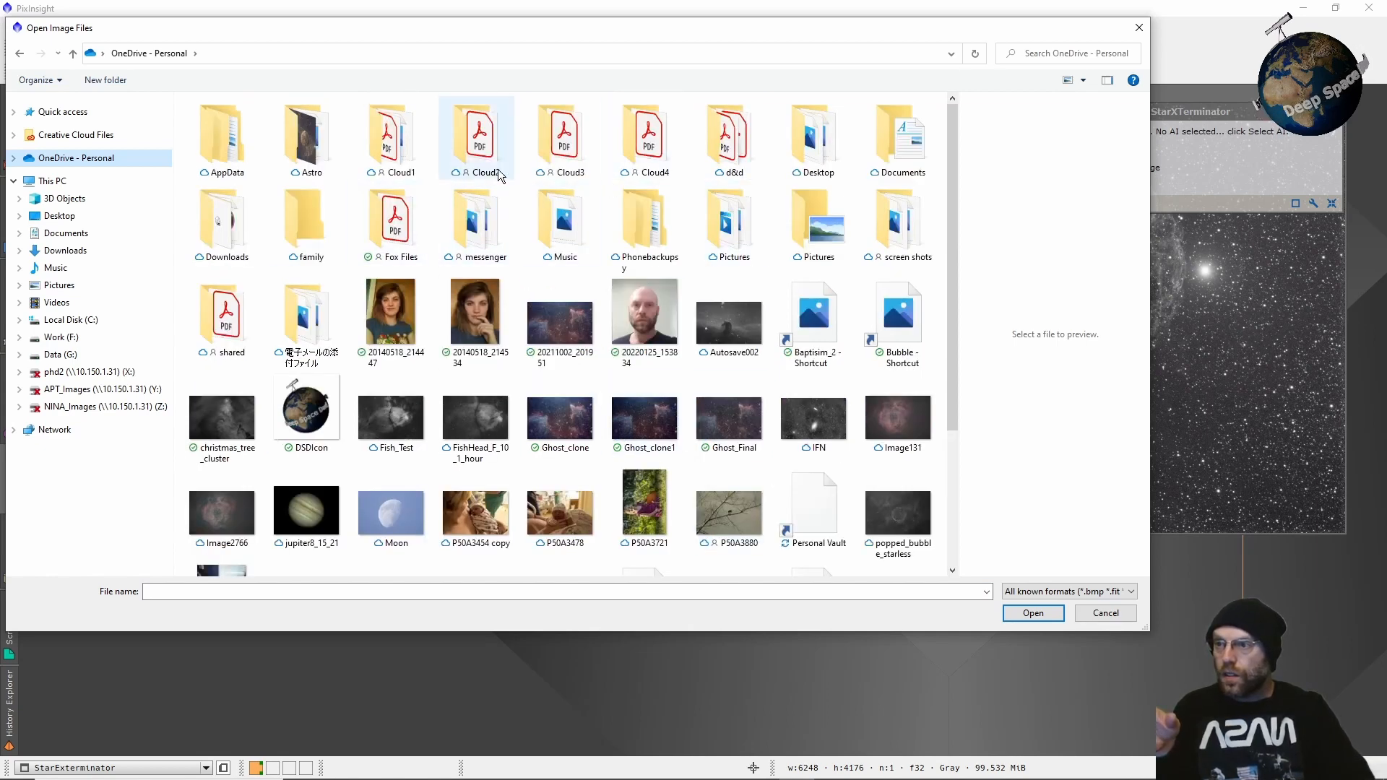
click(322, 155)
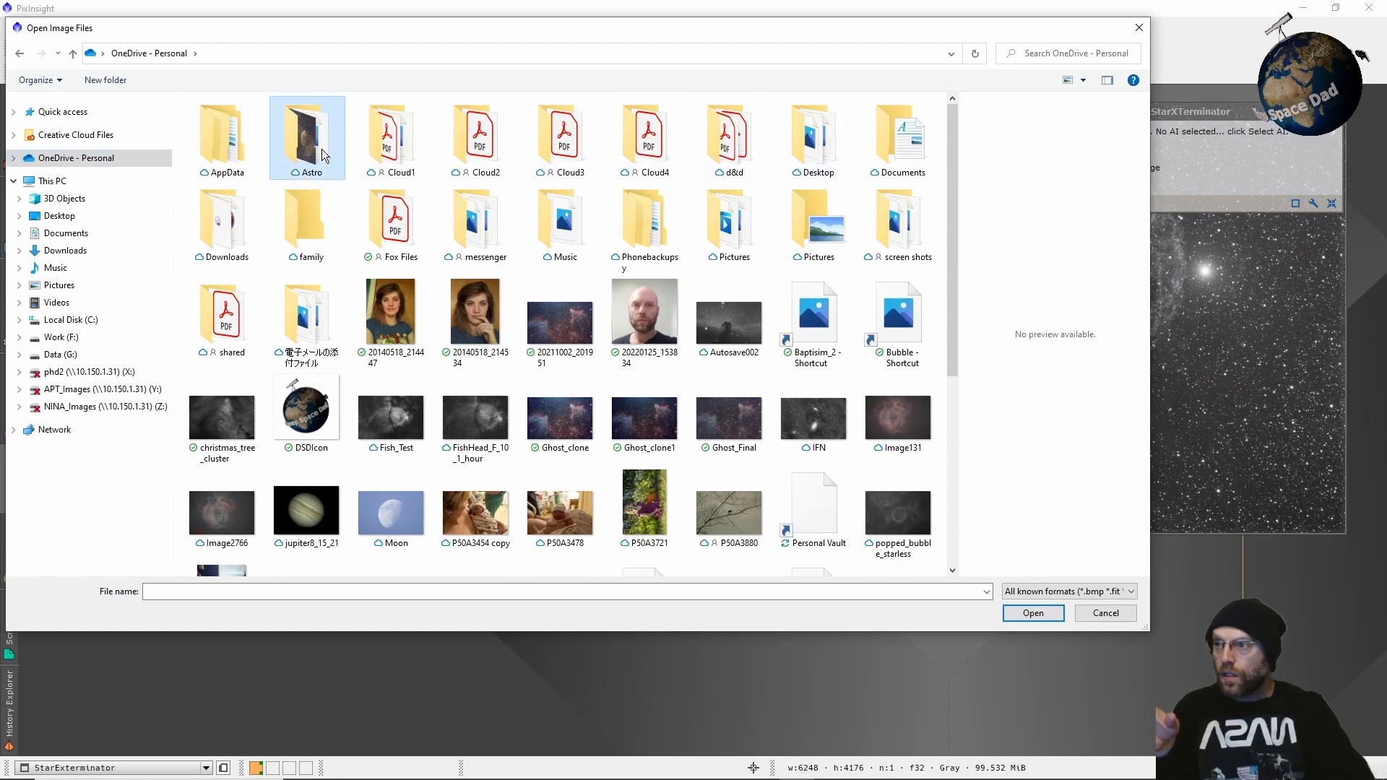
double_click(322, 155)
double_click(569, 442)
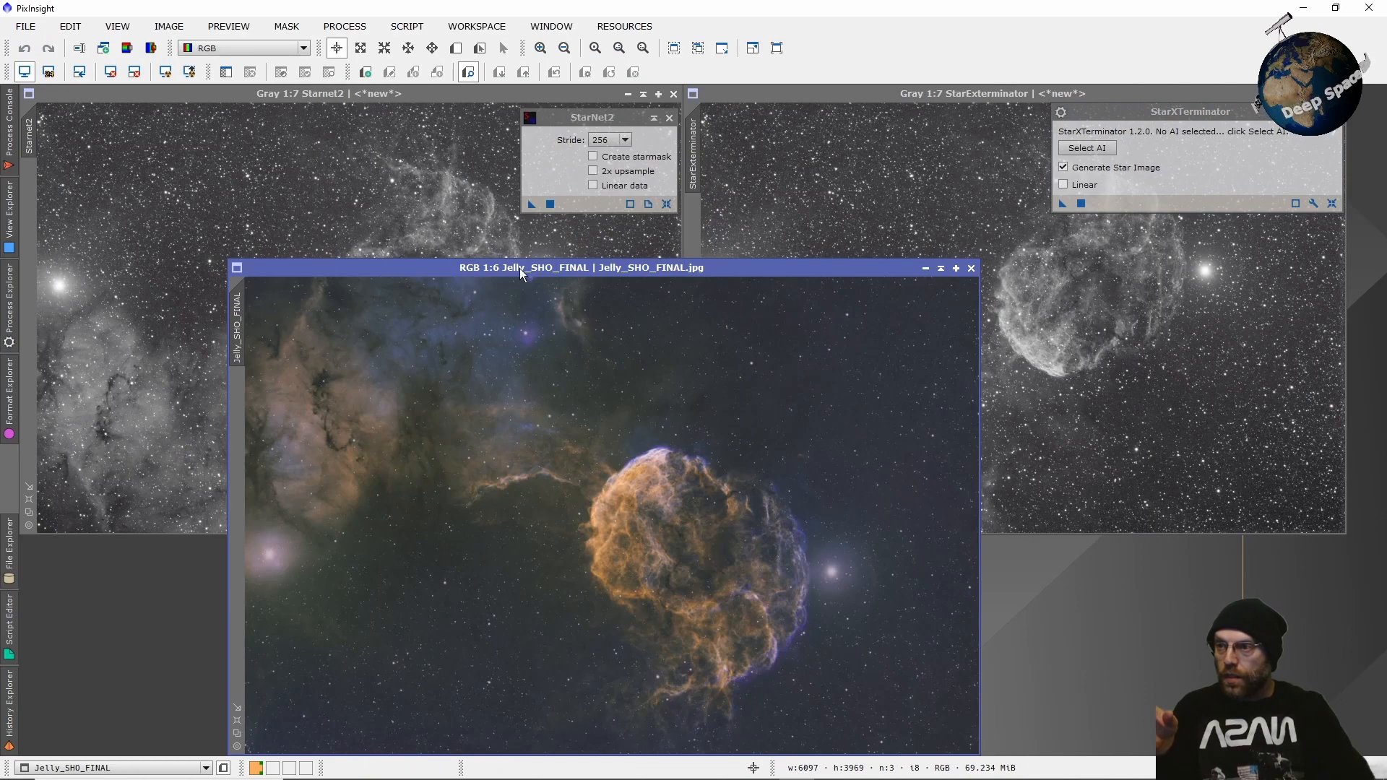
Enlarge the Jelly_SHO_FINAL image, examine the stars and nebula detail up close, and close the image.
drag(522, 272, 433, 167)
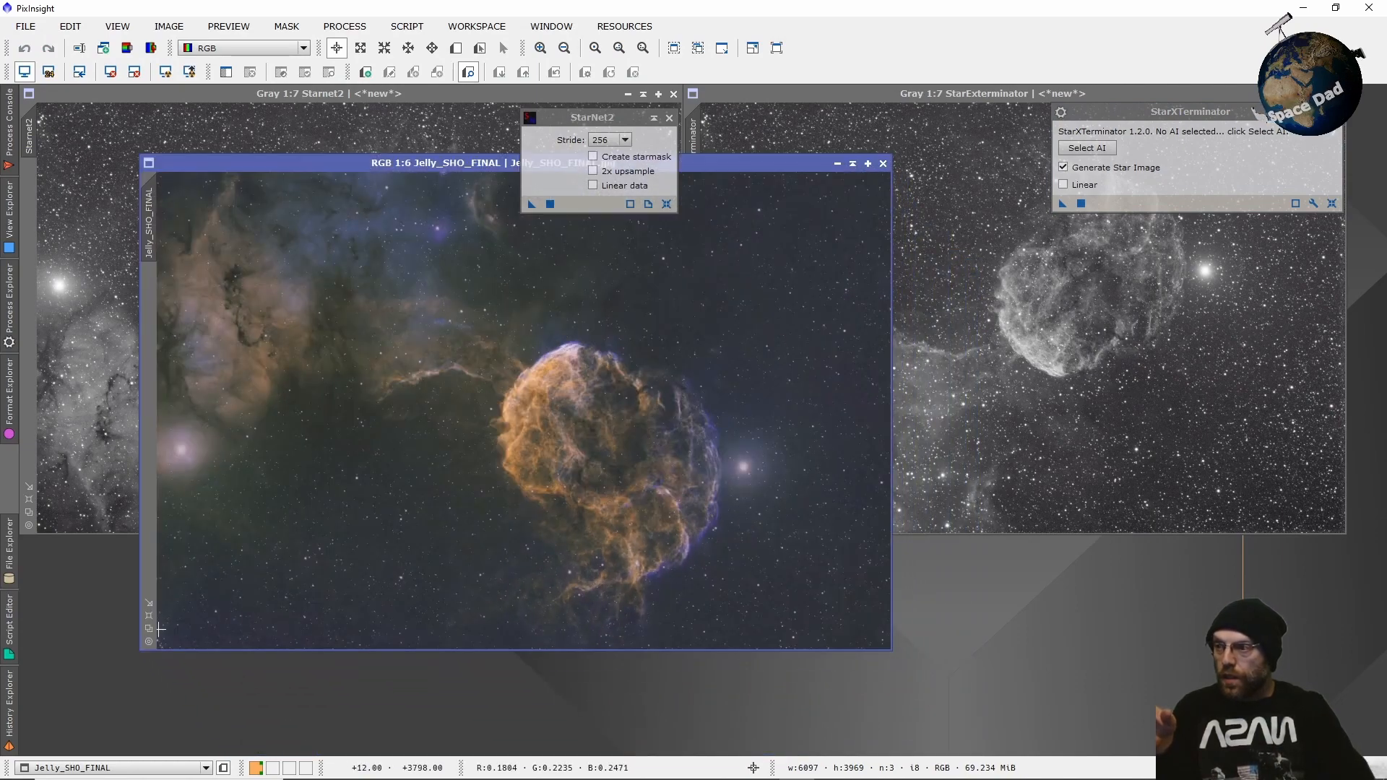
click(149, 617)
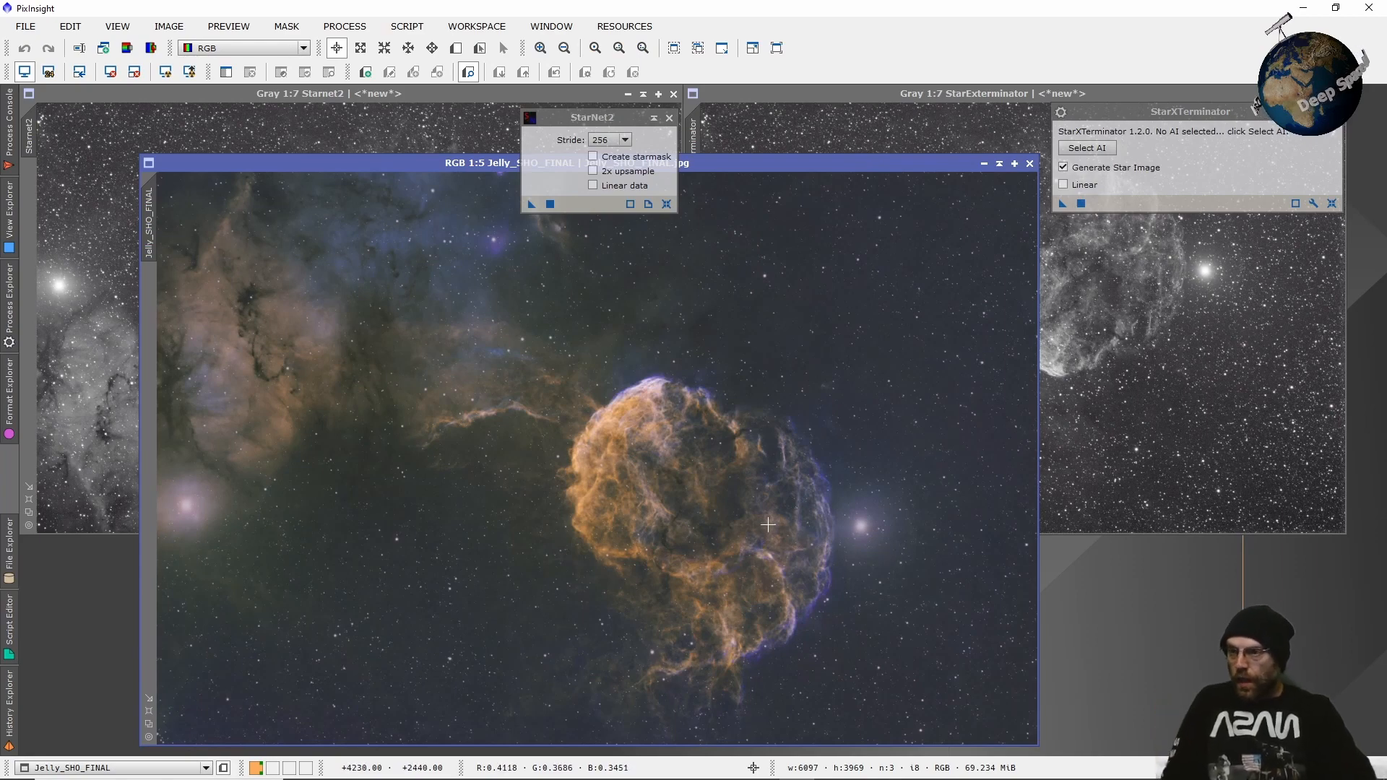
scroll(768, 525, up, 5)
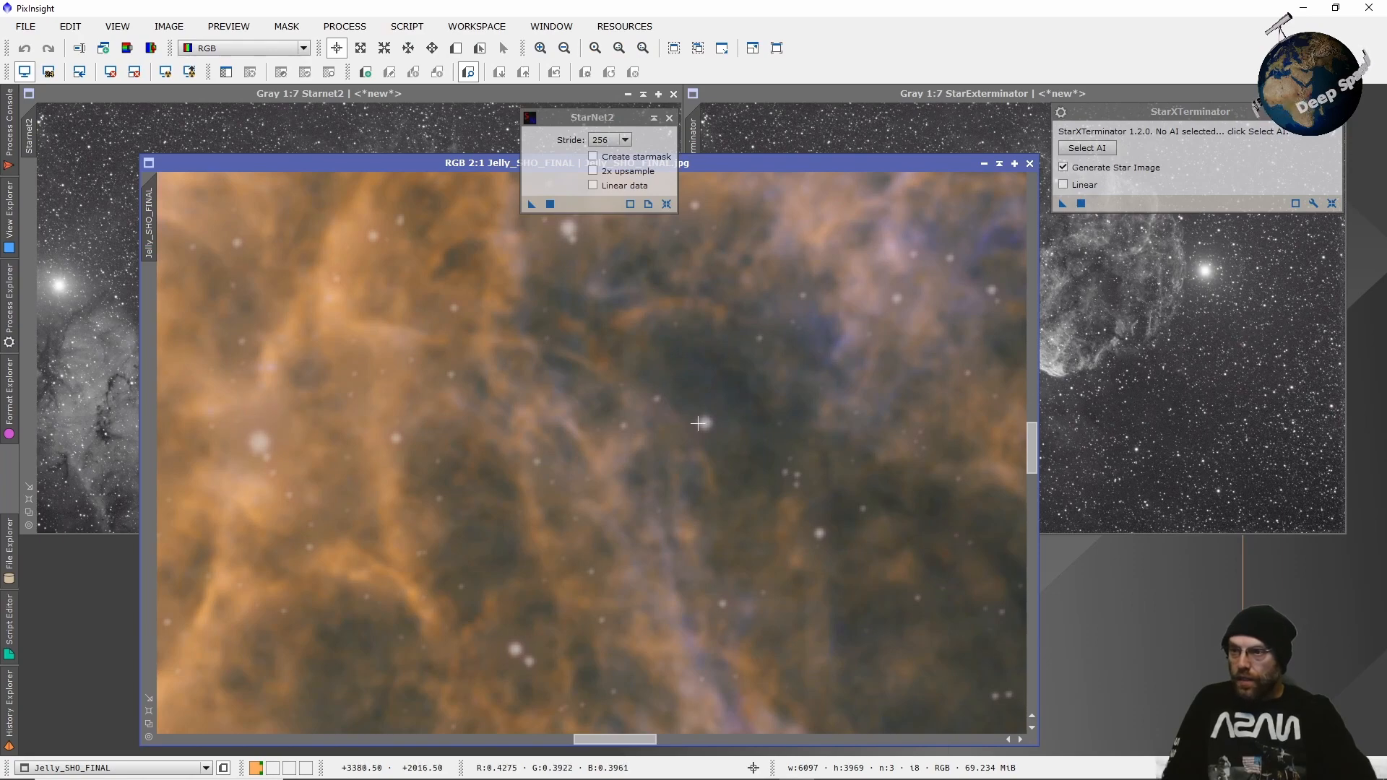
scroll(693, 413, down, 1)
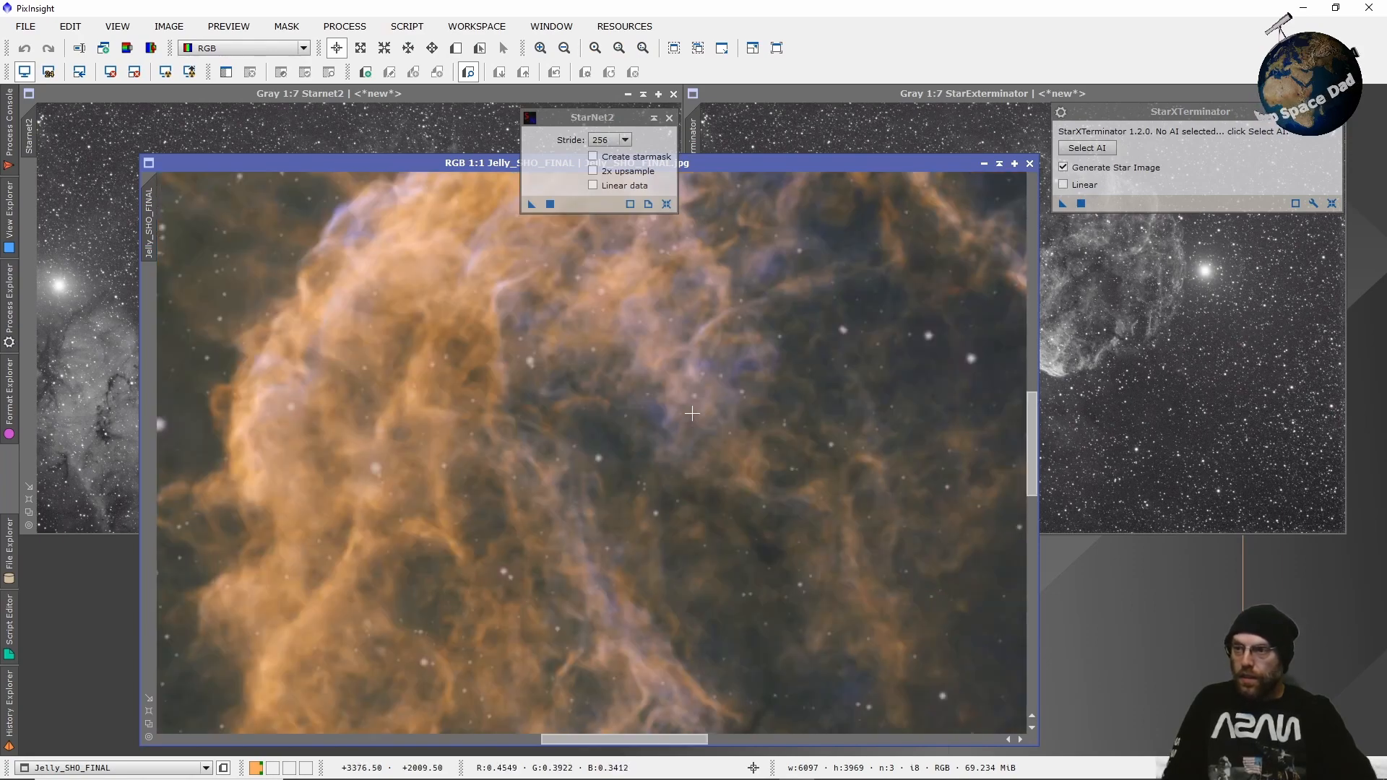
scroll(671, 412, down, 3)
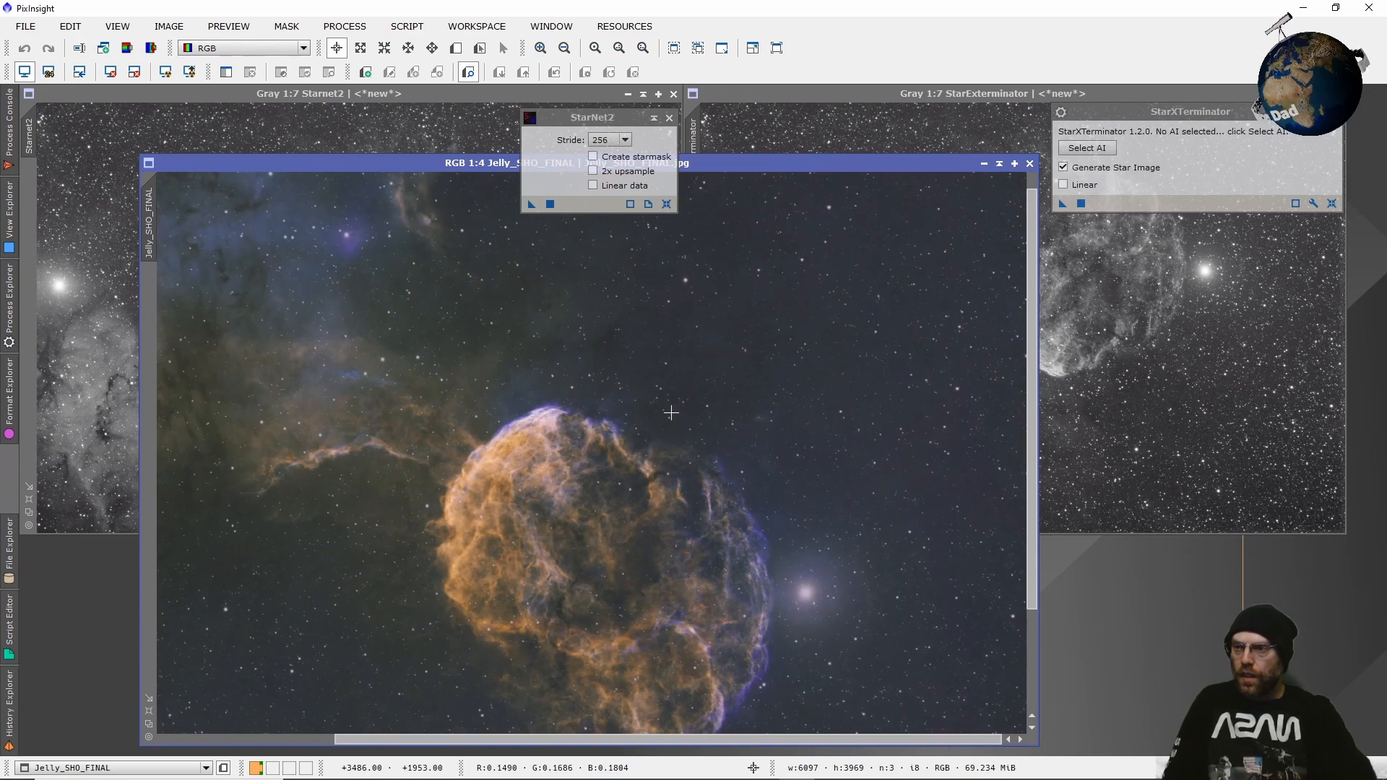
scroll(671, 412, down, 1)
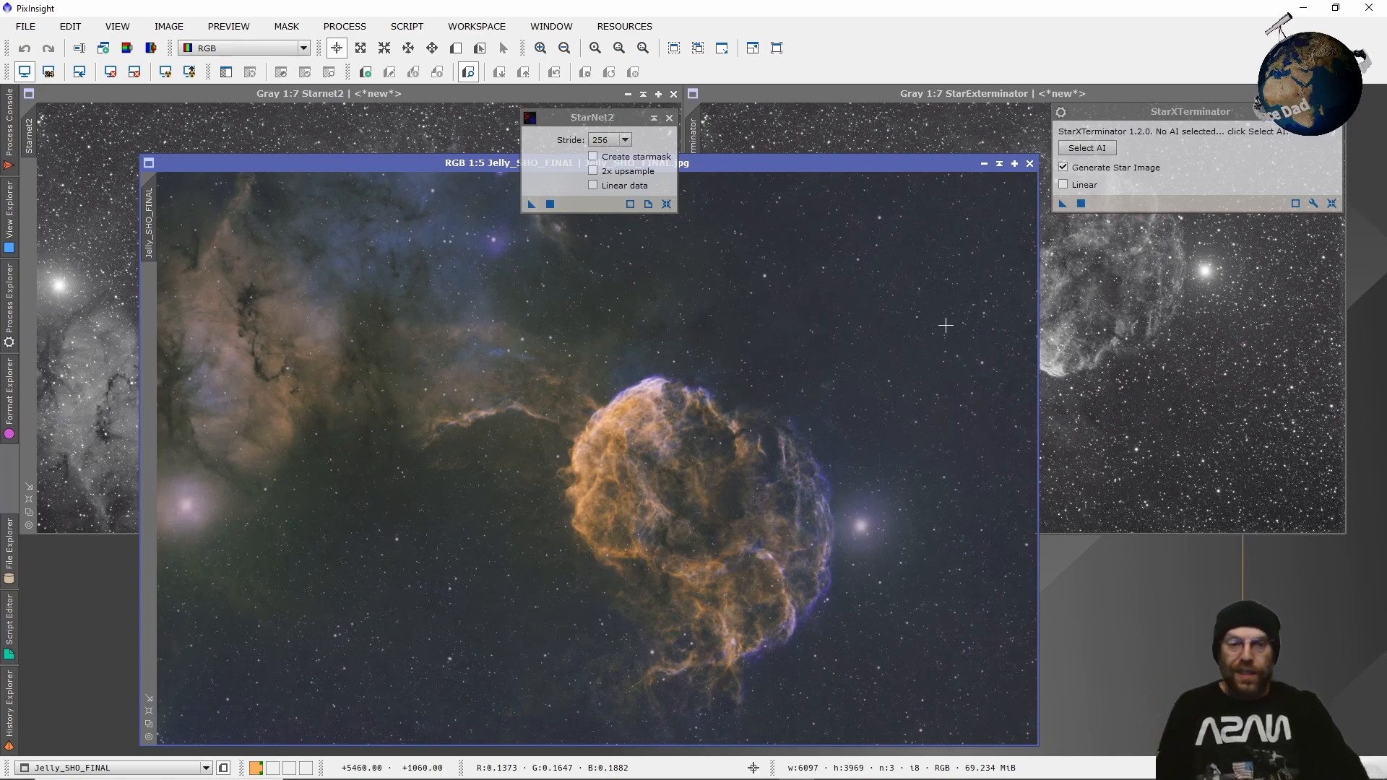
click(1030, 164)
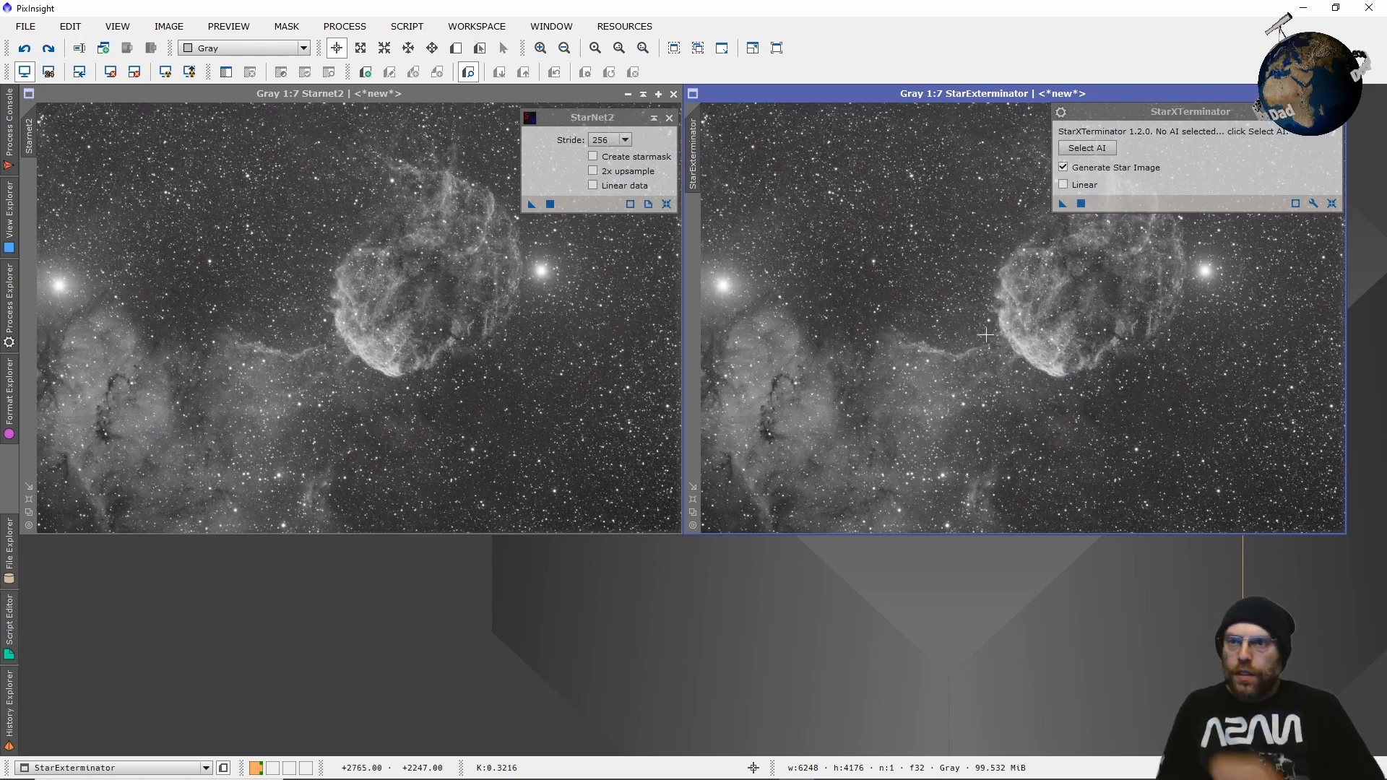
Run StarXTerminator on the StarExterminator image with star image generation enabled, checking its GPU load and processing time.
click(1062, 204)
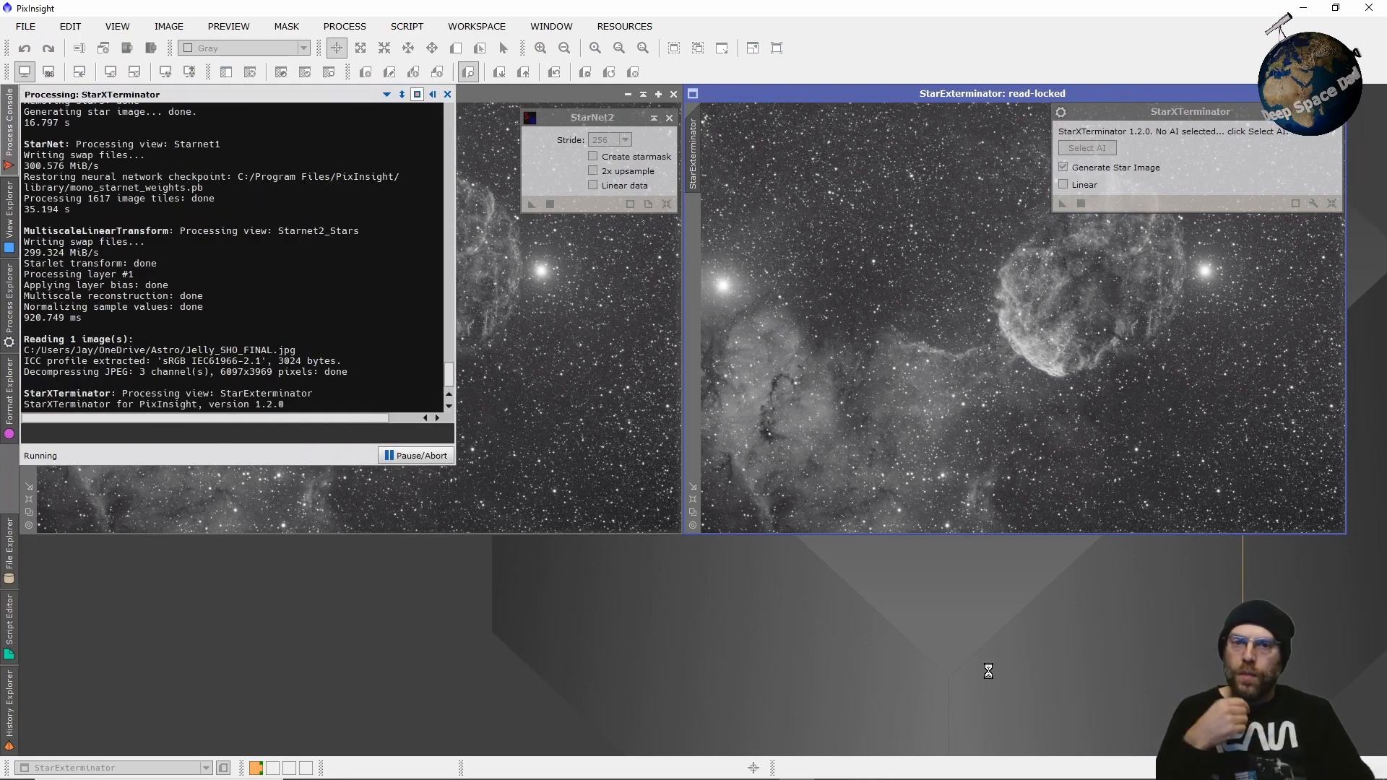
mouse_move(847, 776)
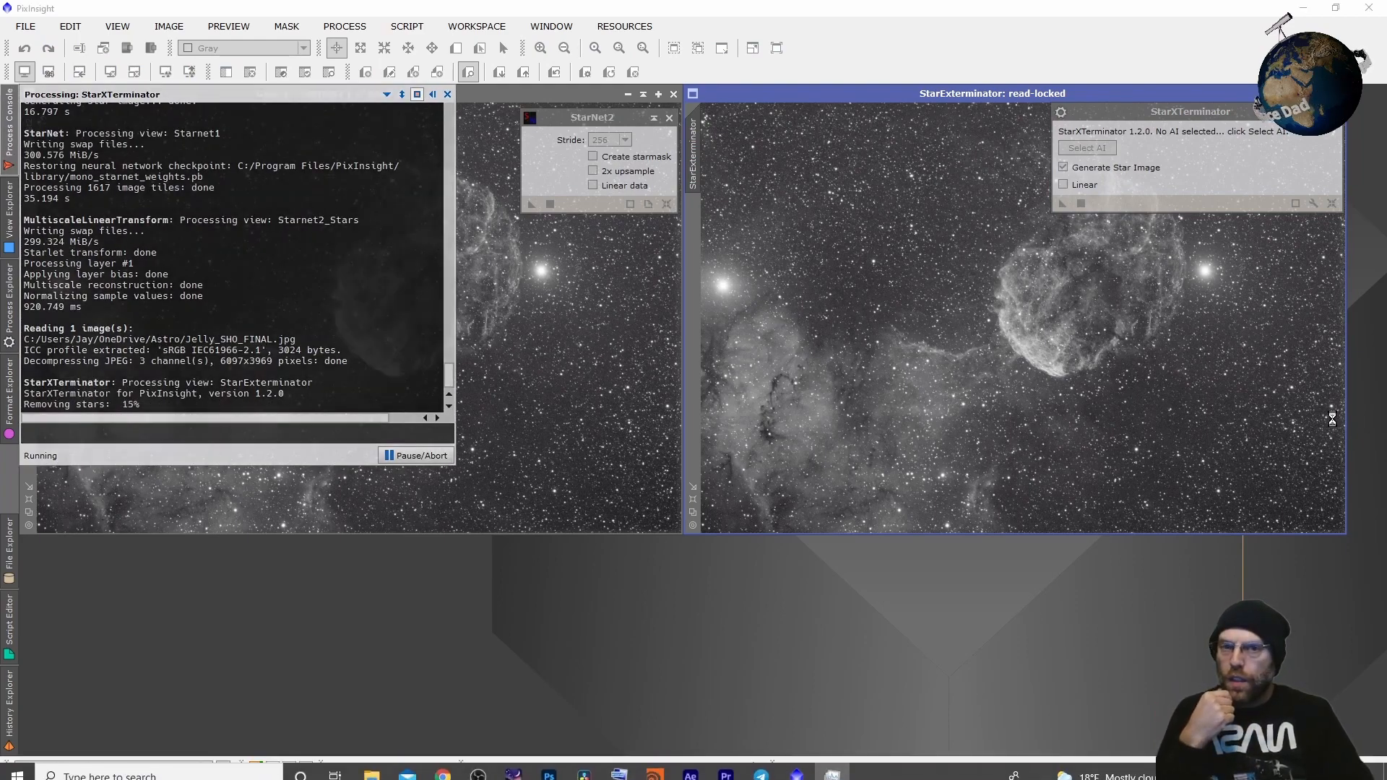
drag(1386, 170, 728, 234)
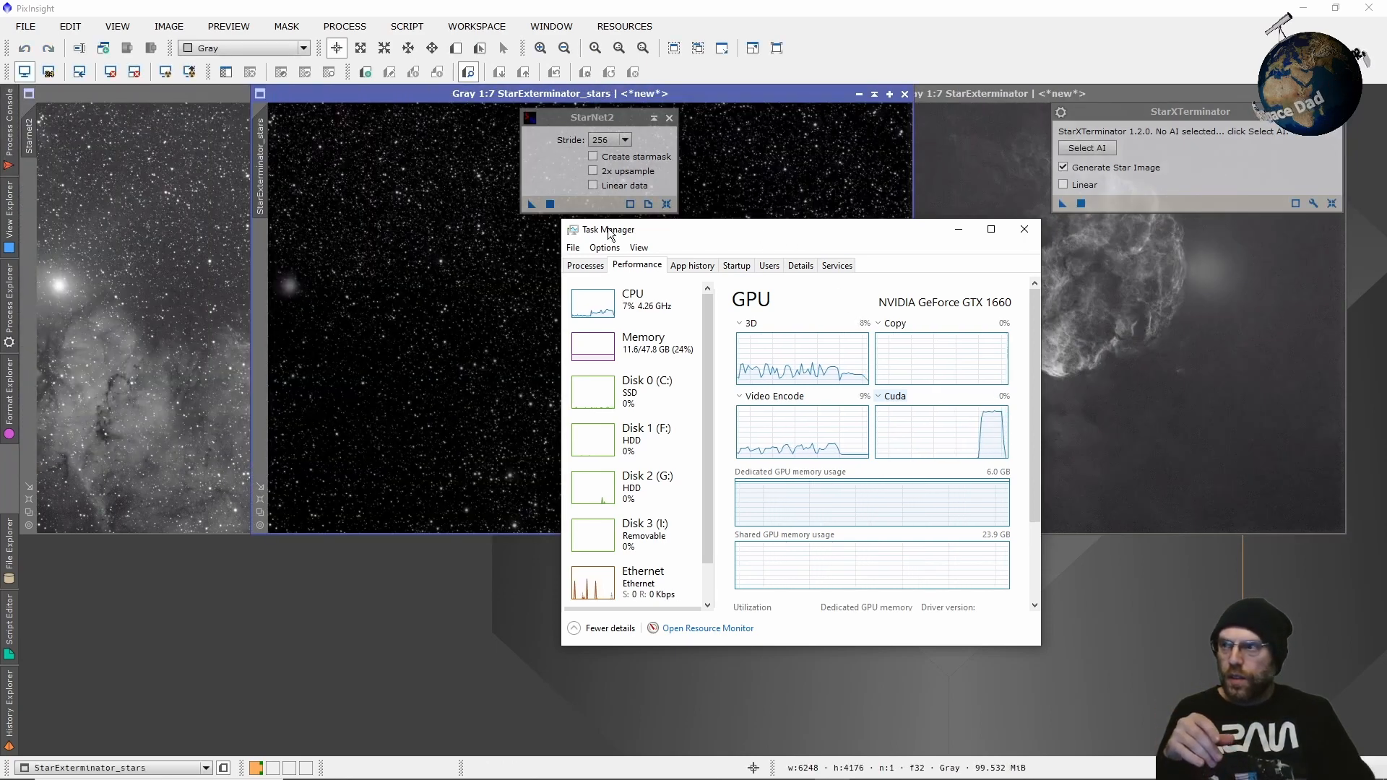
mouse_move(8, 130)
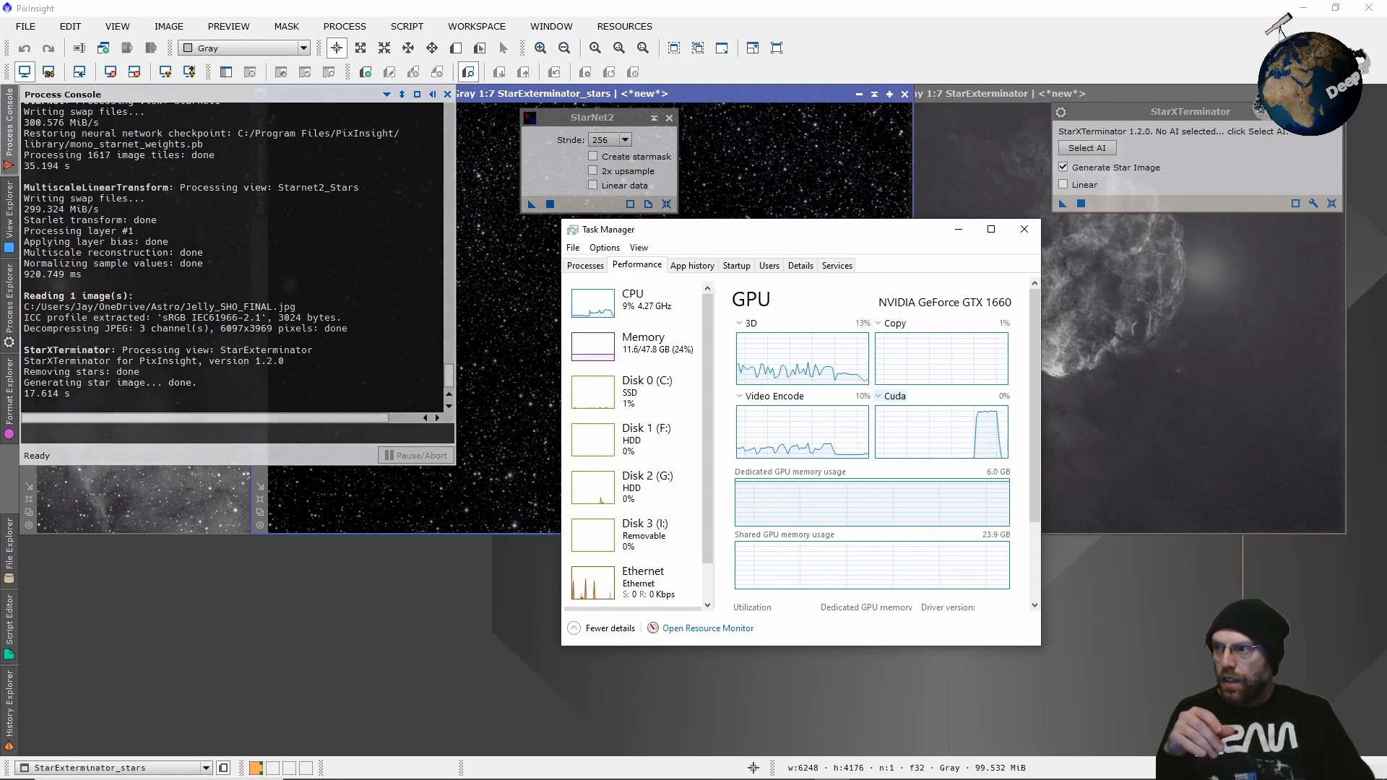
click(959, 229)
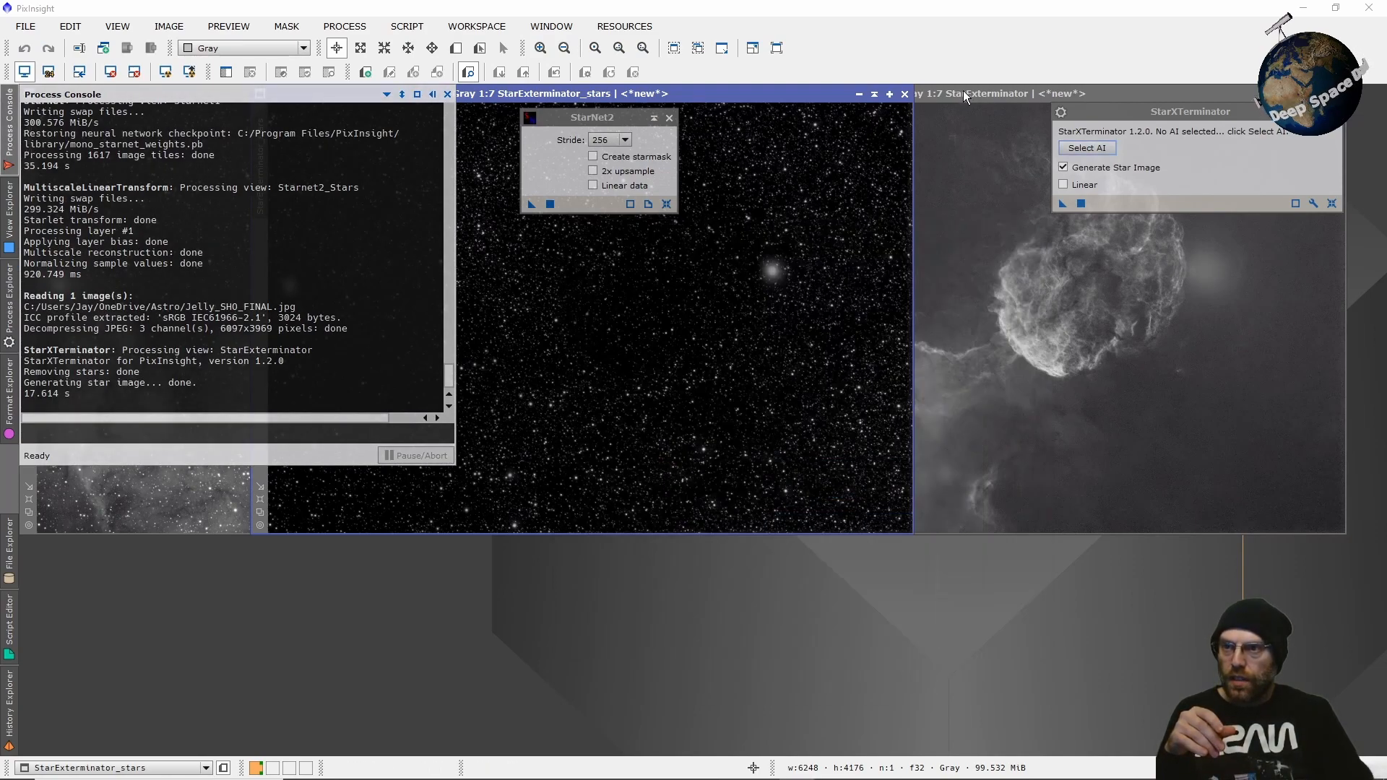
Bring the starless StarExterminator image into clear view and examine its background sky and the halos left by the bright stars.
drag(964, 90, 614, 268)
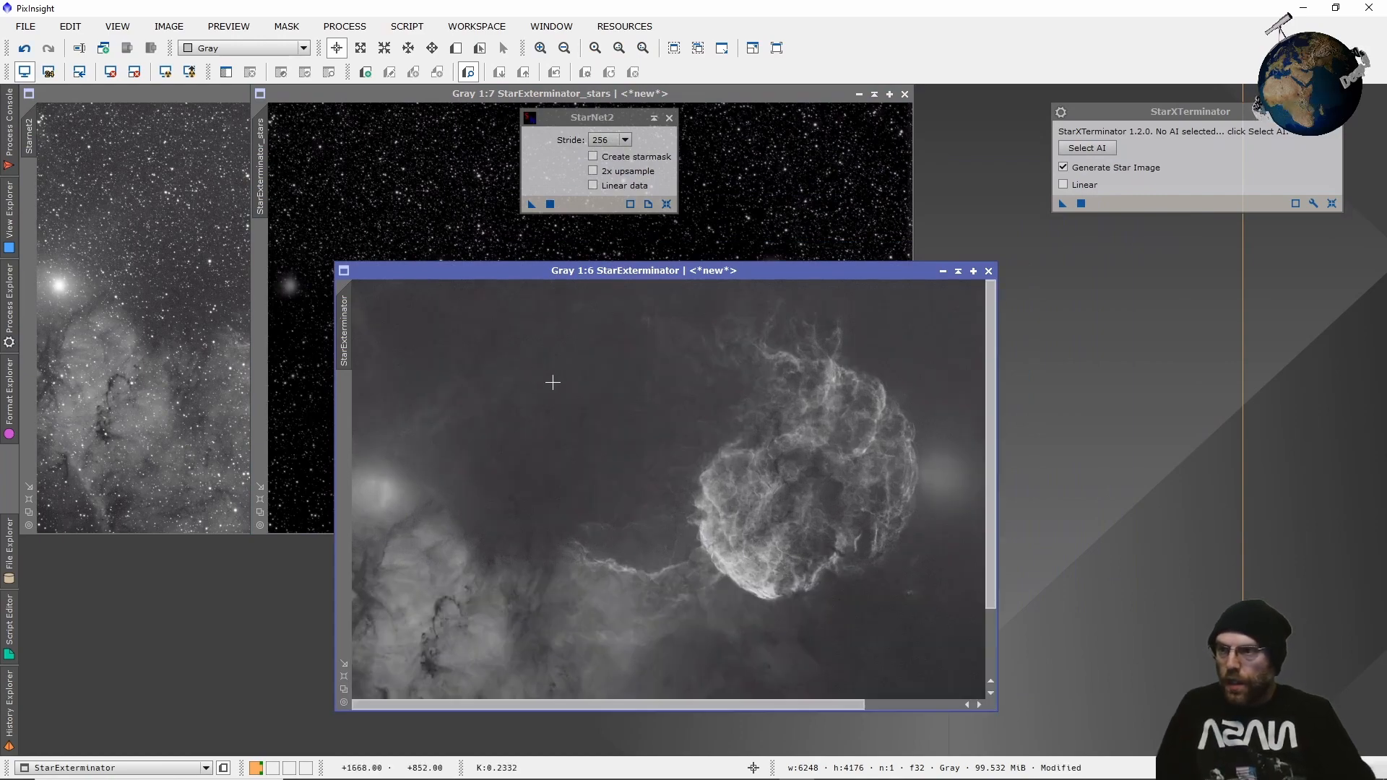
scroll(551, 381, up, 6)
scroll(614, 385, up, 1)
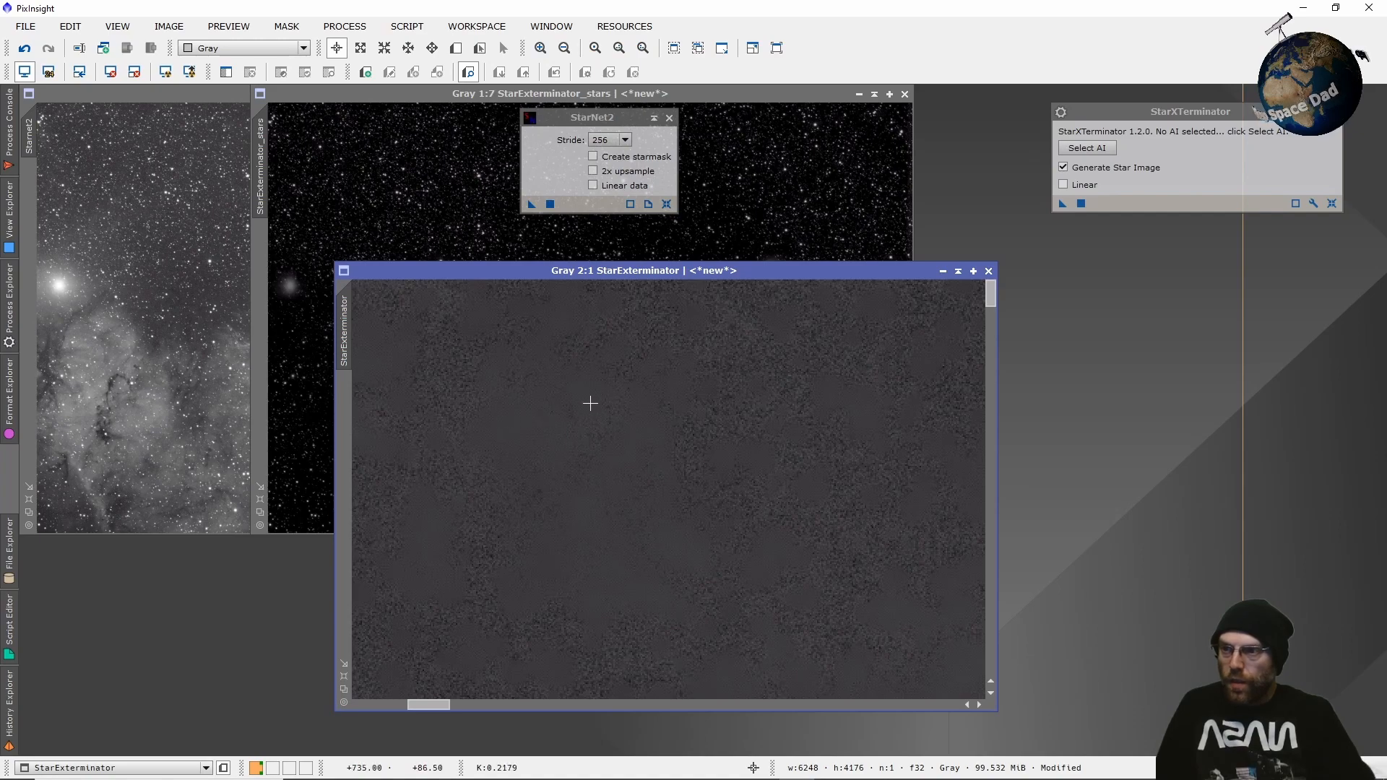
scroll(711, 446, down, 5)
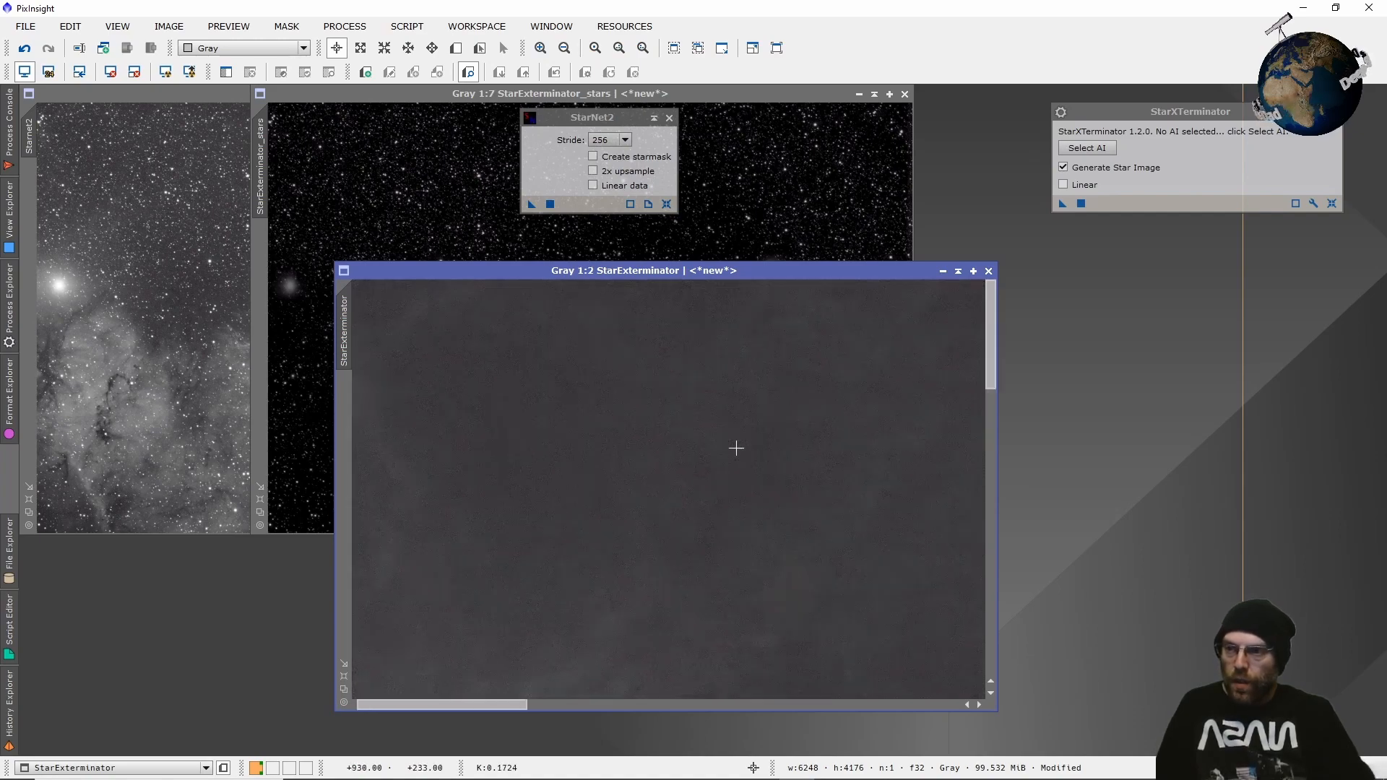
scroll(735, 448, down, 2)
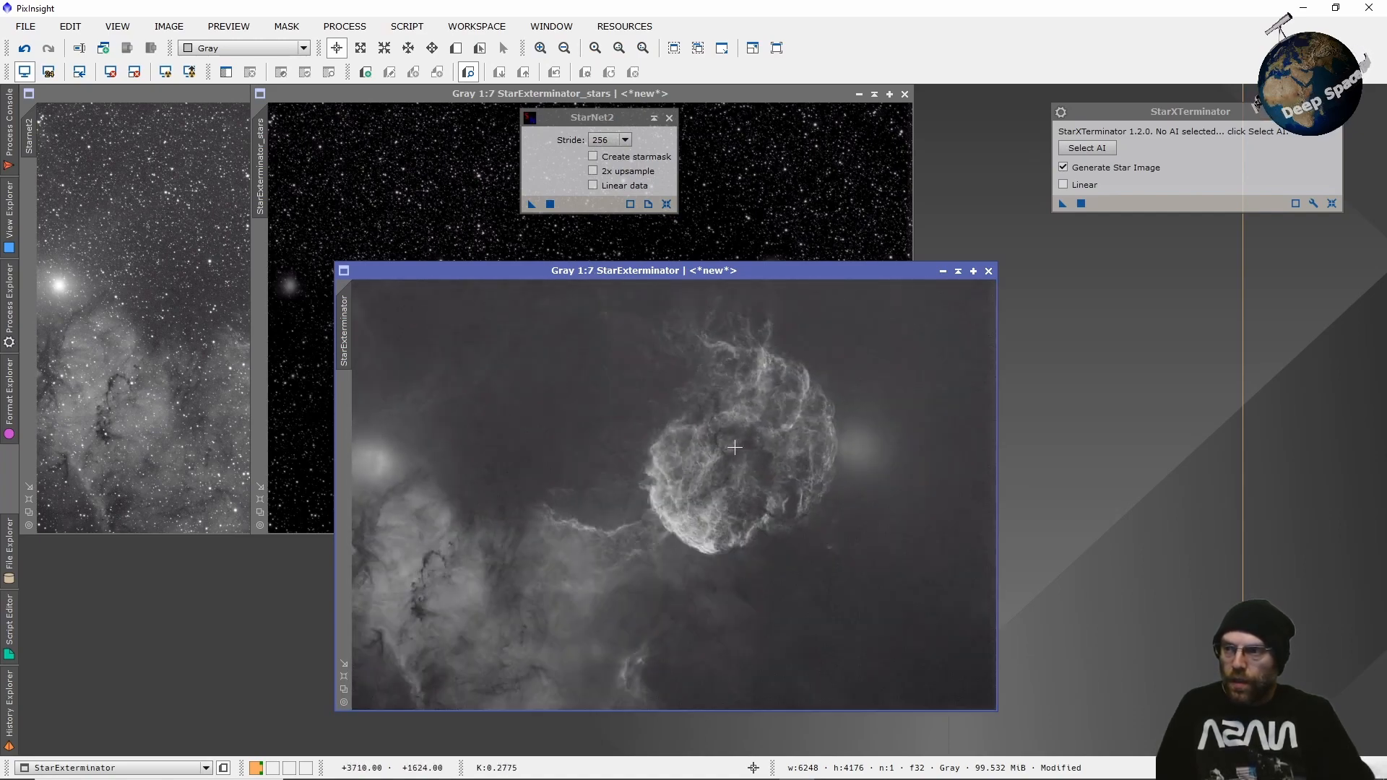
scroll(365, 456, up, 6)
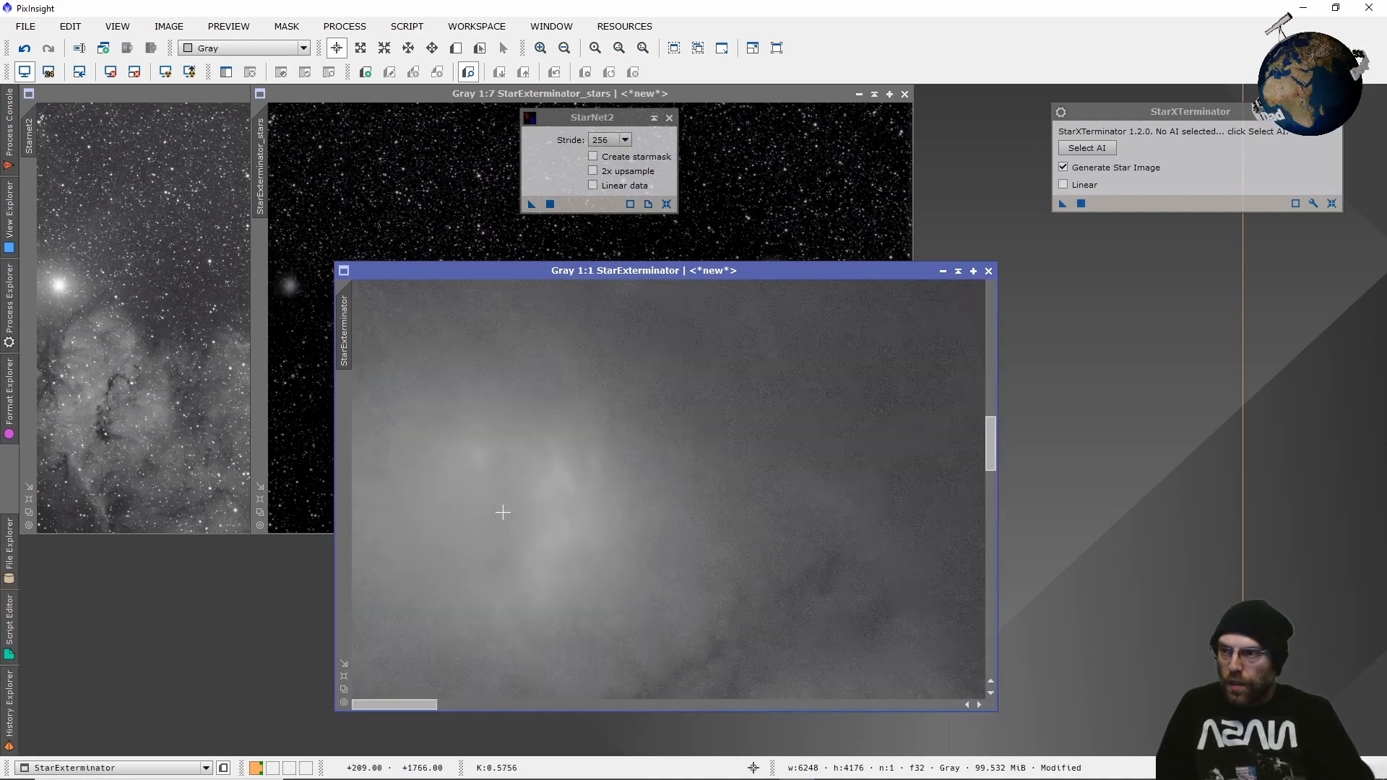
scroll(504, 511, down, 7)
scroll(819, 479, up, 3)
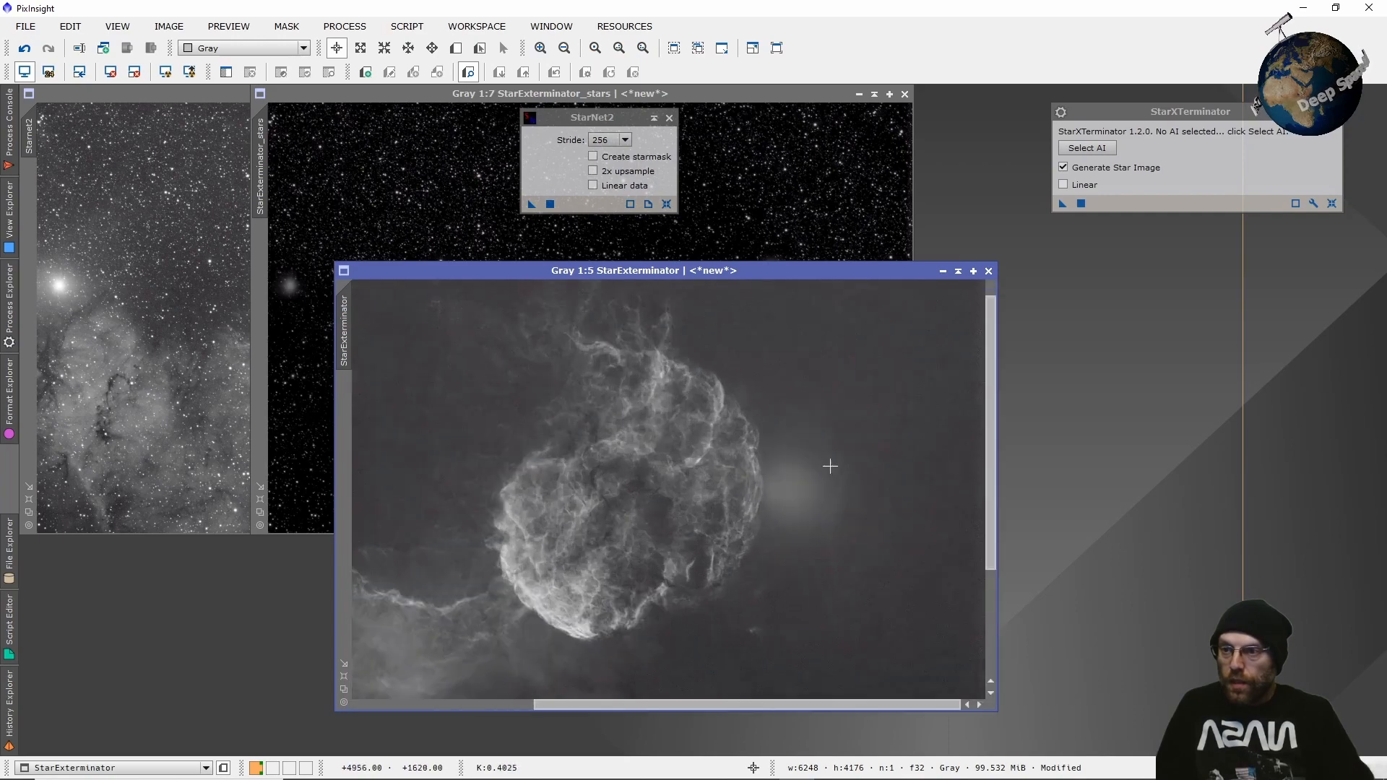
scroll(814, 495, up, 4)
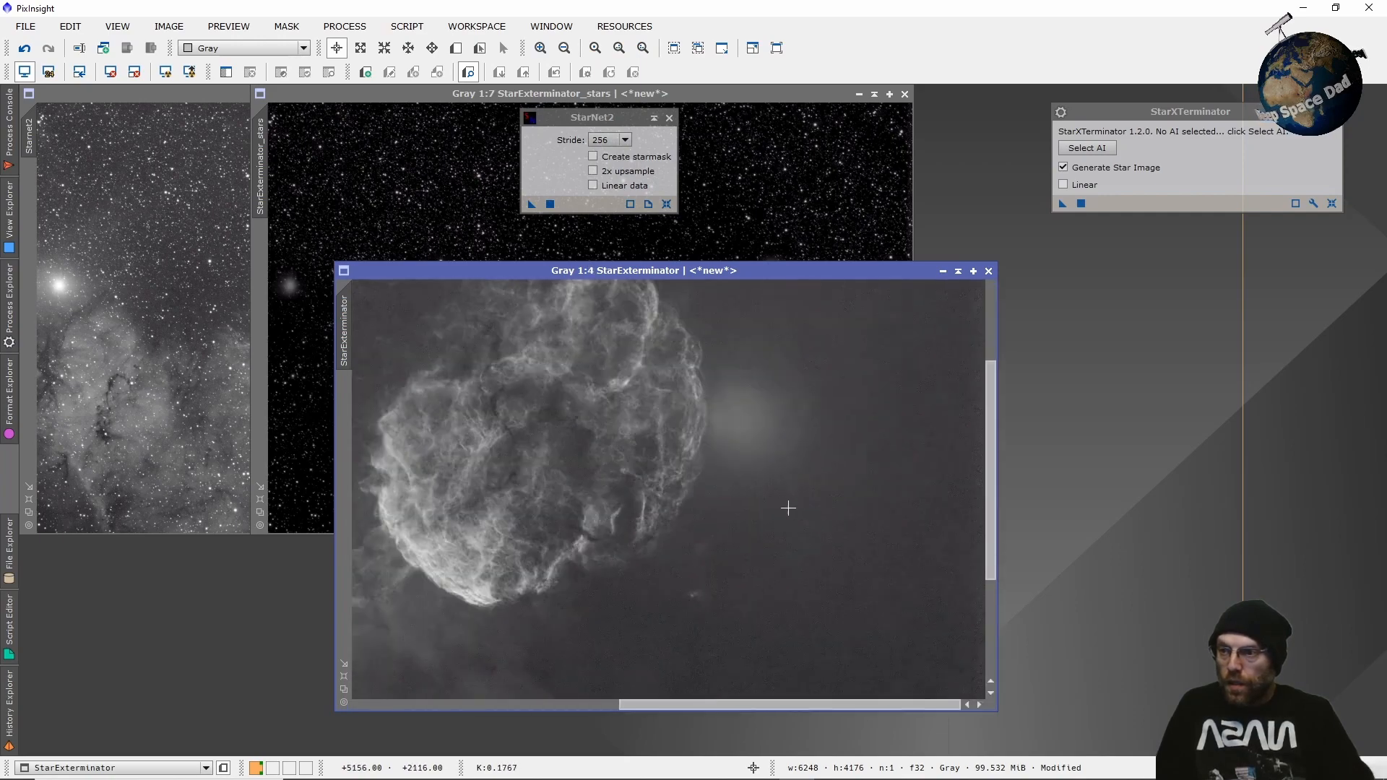
Examine the nebula filaments and the dark background of the starless image for star removal artifacts at up to 3:1 zoom.
scroll(571, 493, up, 1)
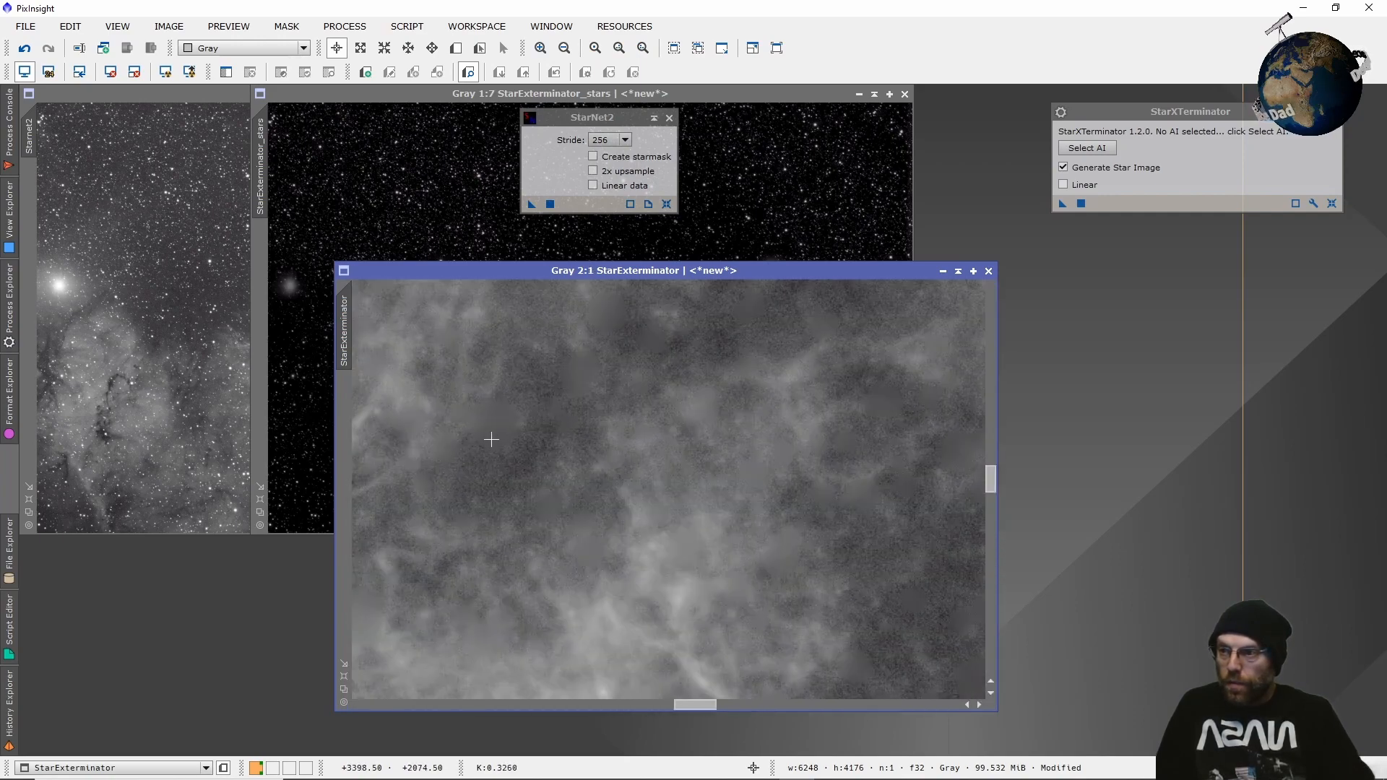
scroll(494, 437, up, 1)
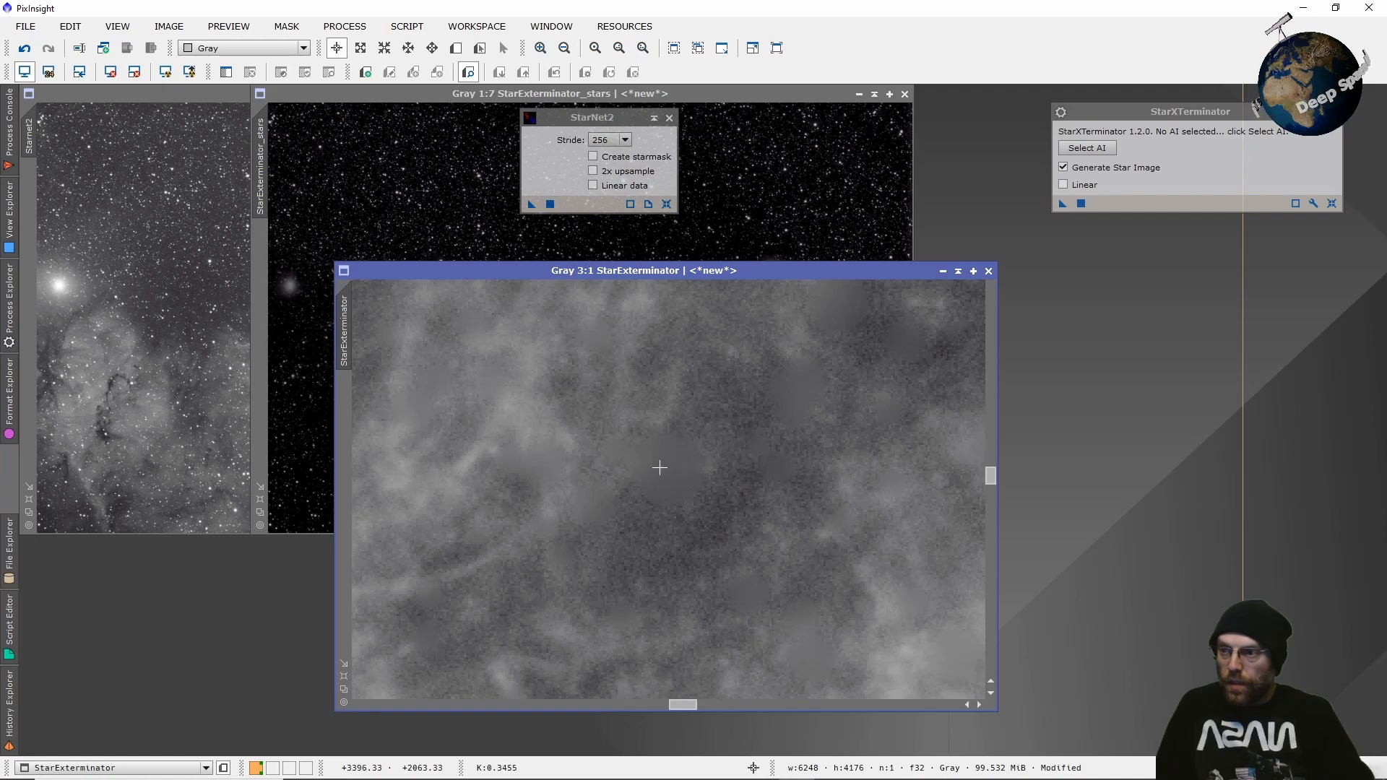
scroll(592, 496, down, 1)
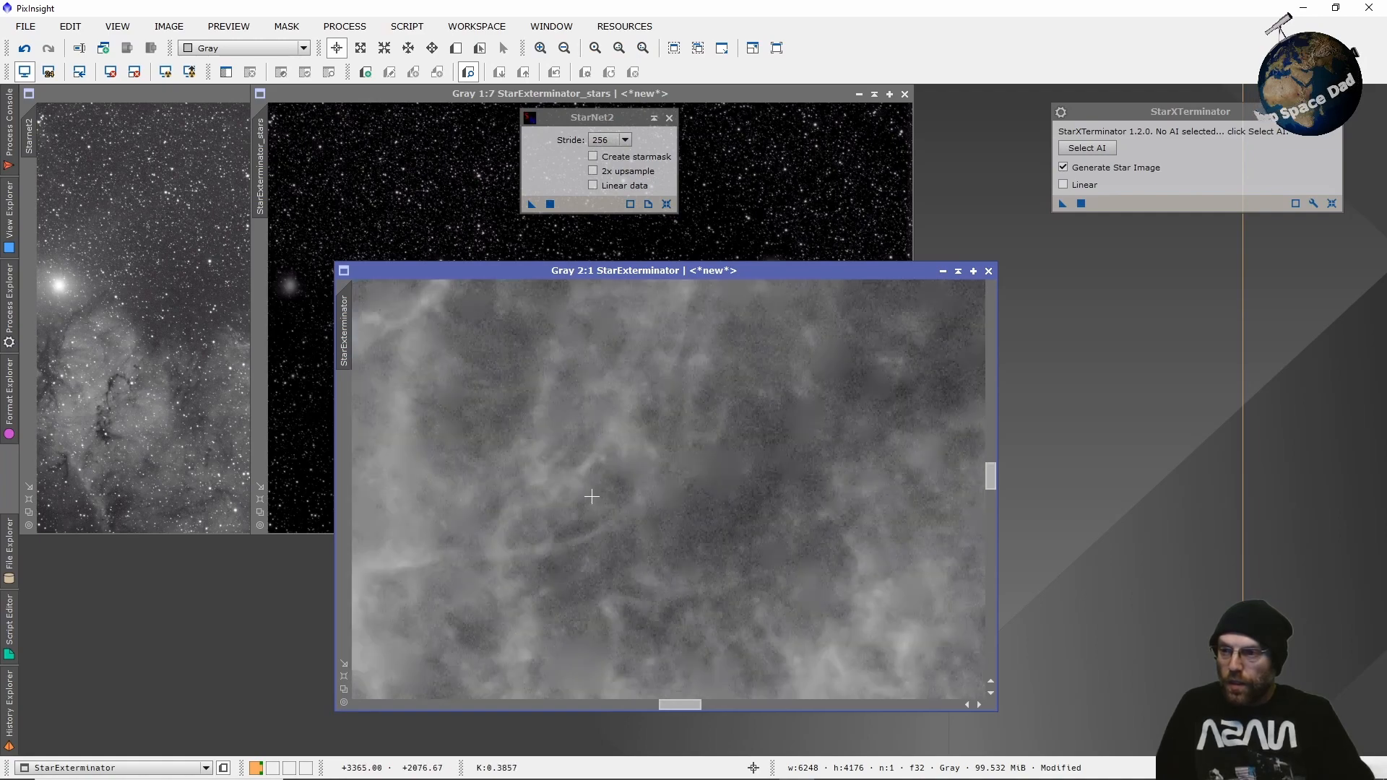
scroll(591, 497, down, 1)
scroll(592, 496, up, 1)
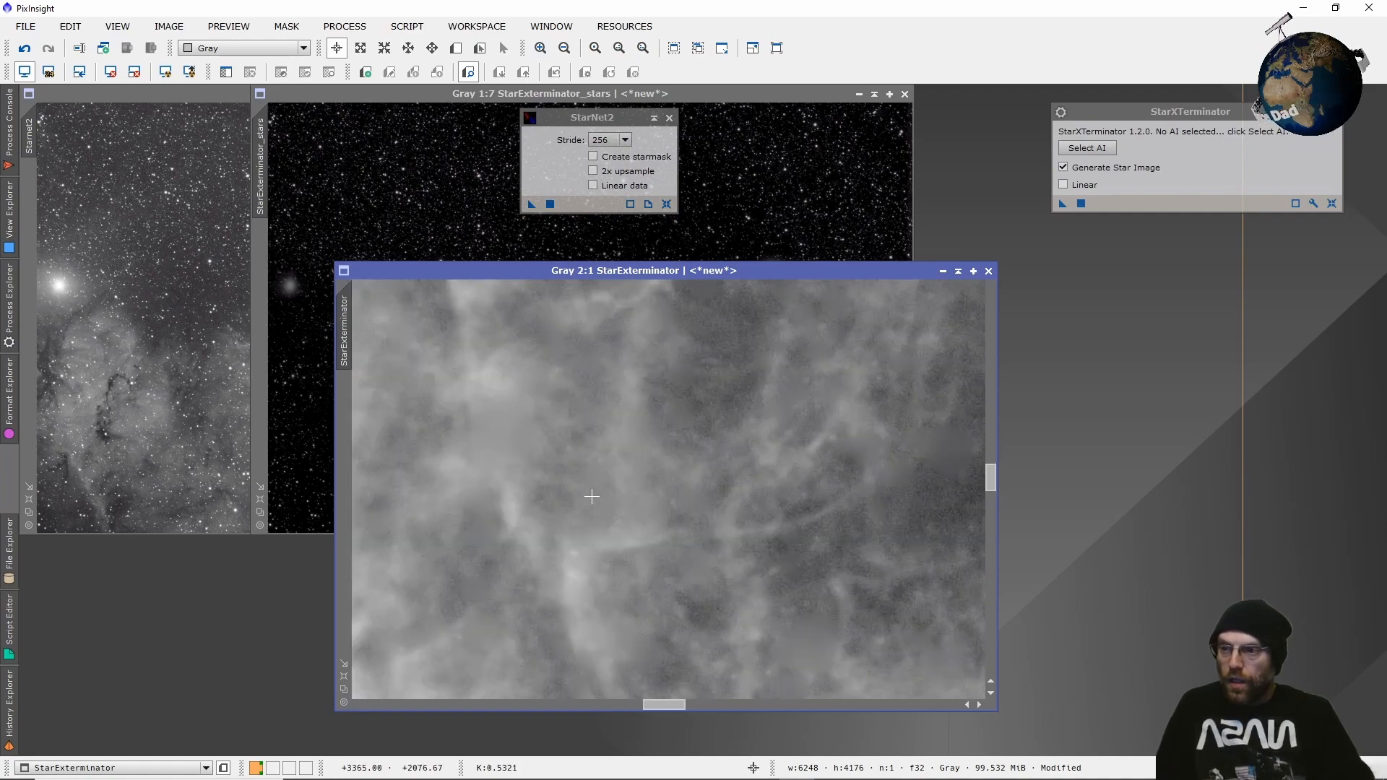
scroll(701, 437, down, 1)
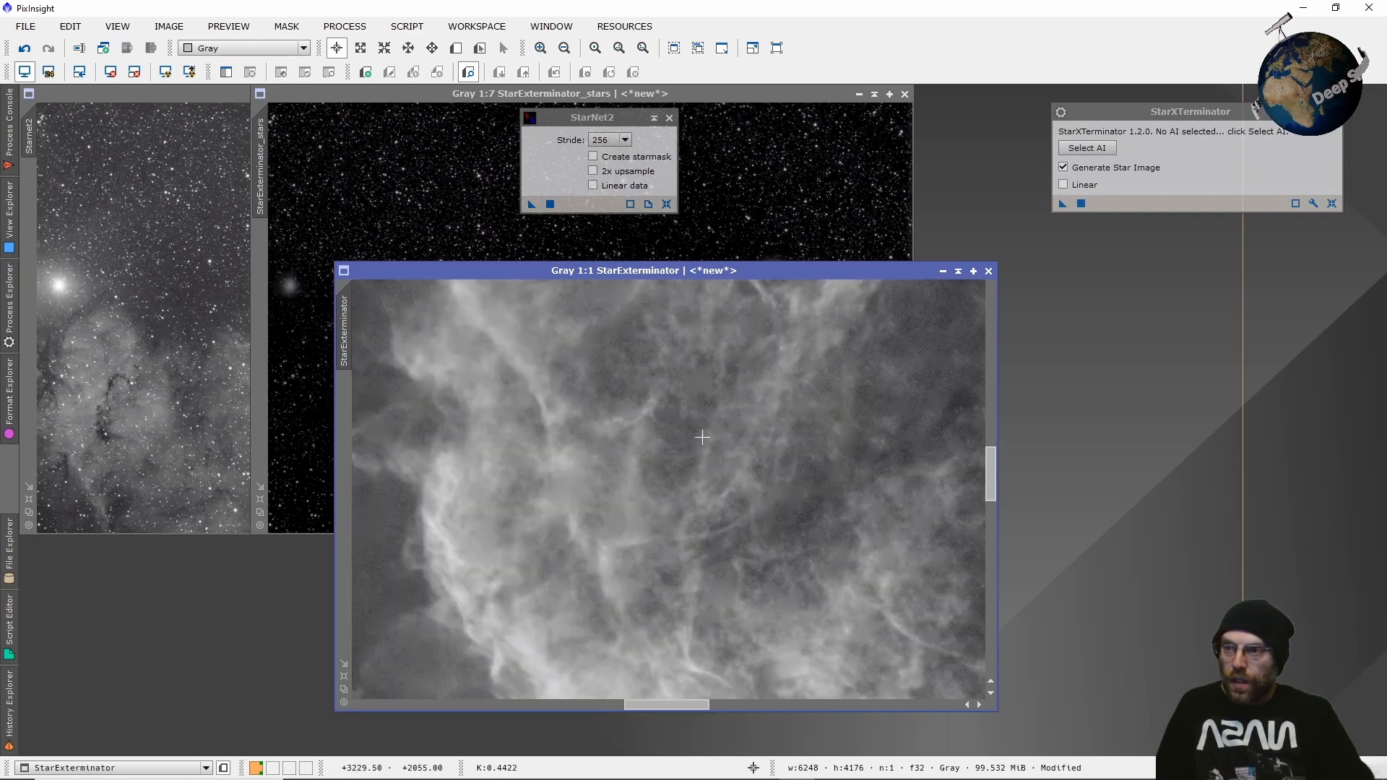
scroll(702, 437, down, 1)
scroll(407, 437, down, 1)
scroll(551, 419, up, 1)
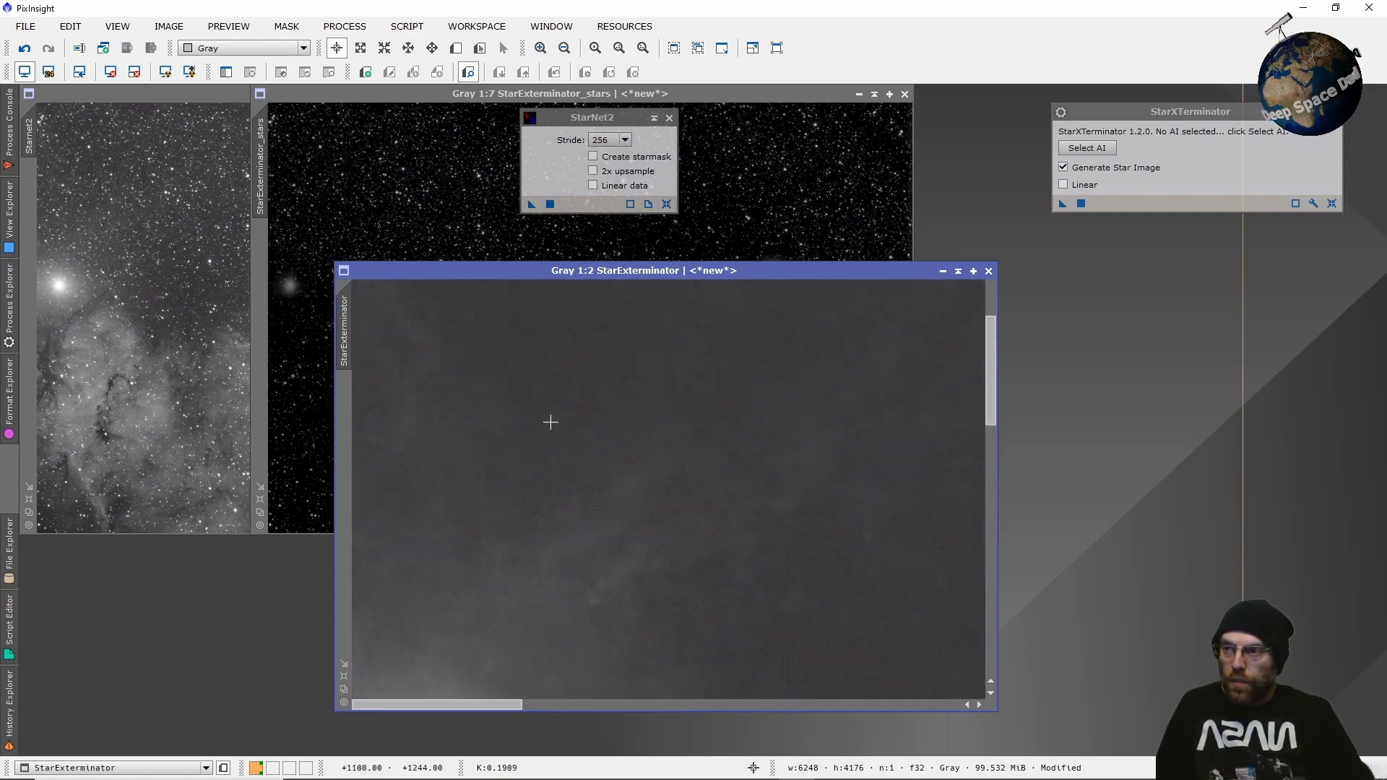
scroll(553, 423, up, 1)
scroll(595, 421, up, 2)
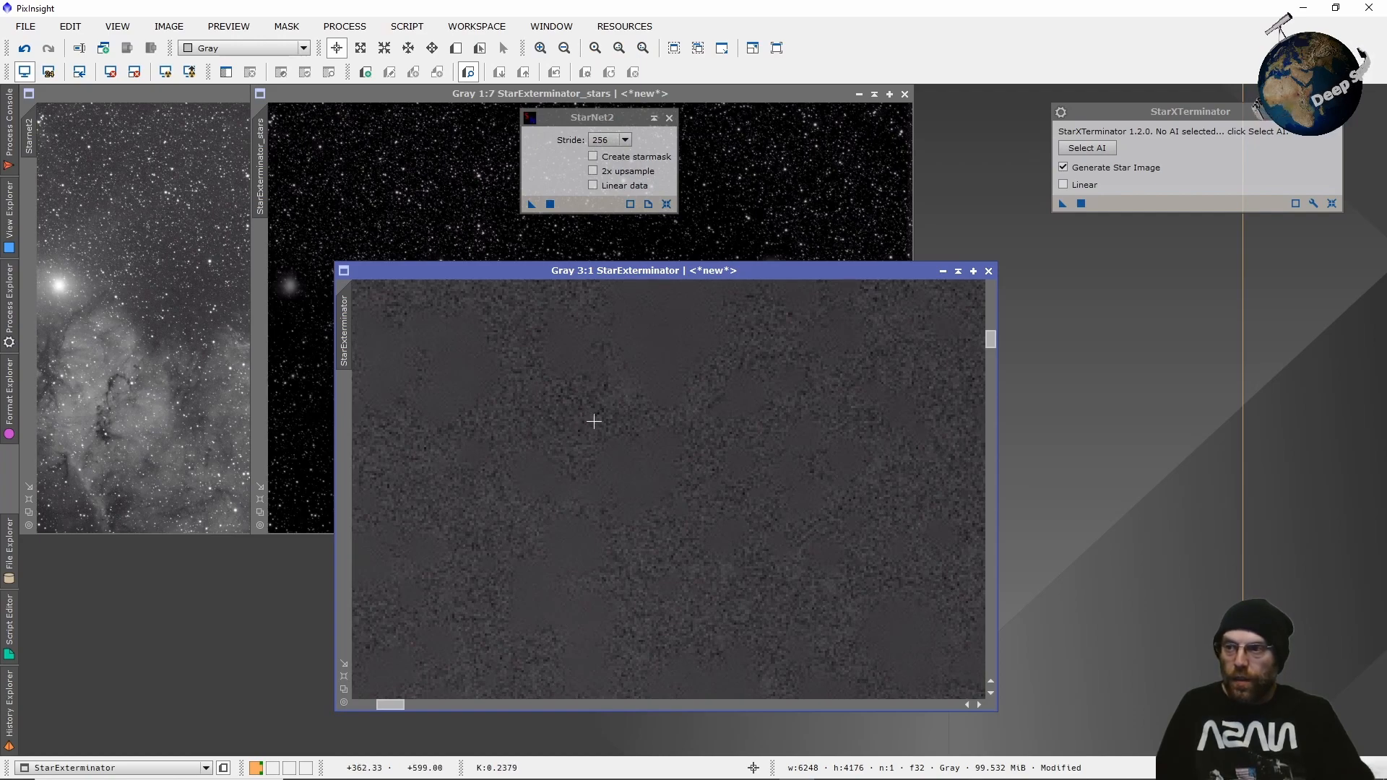
scroll(595, 424, down, 3)
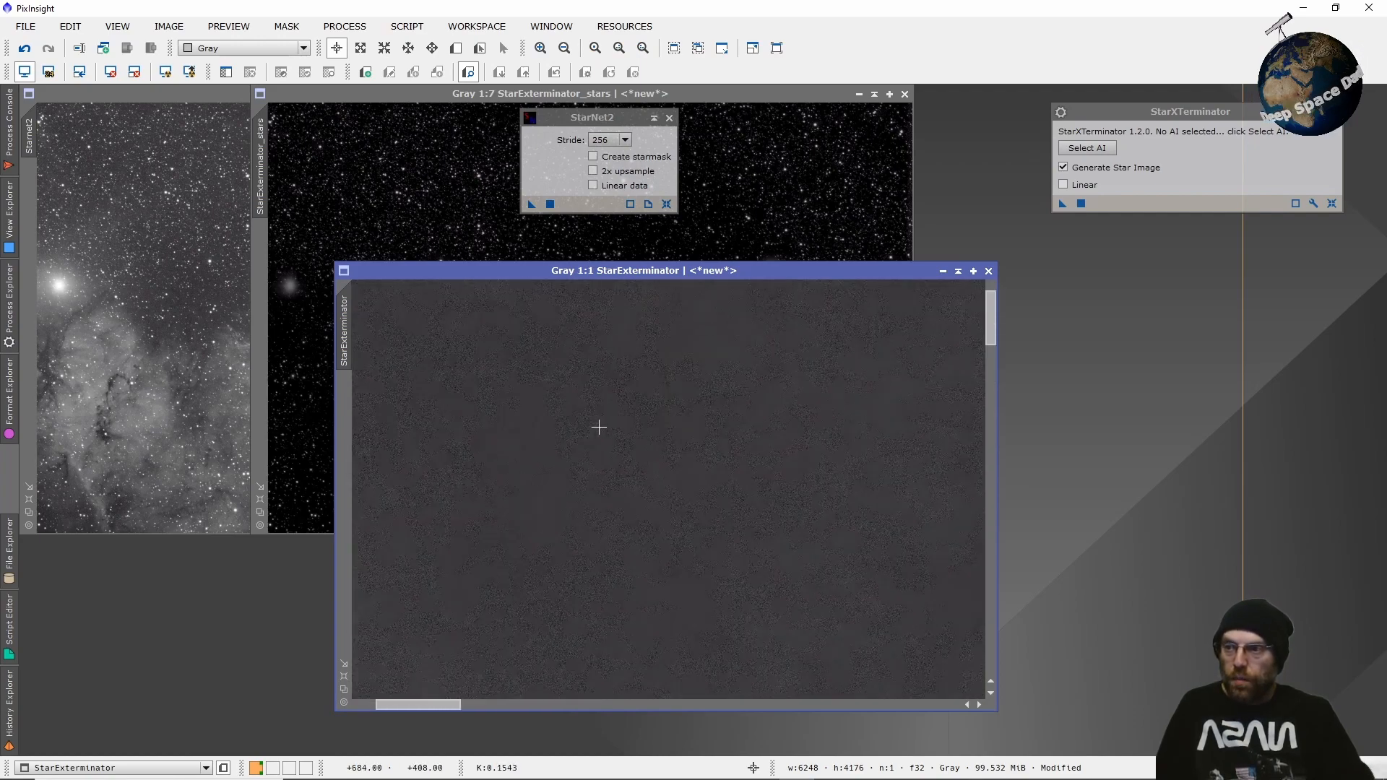
scroll(589, 428, up, 3)
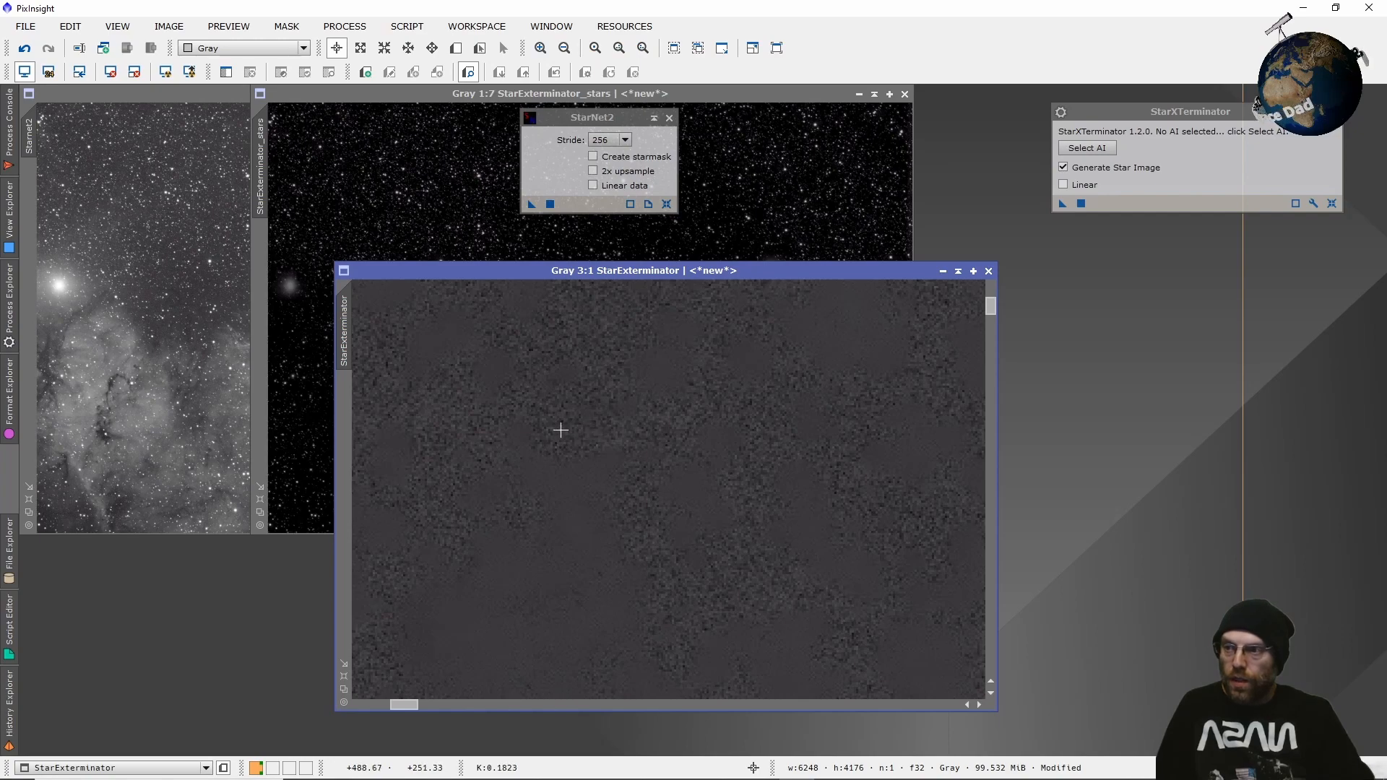
Bring the StarExterminator_stars image over the starless image and examine the extracted bright star beside the nebula at 2:1 zoom.
scroll(568, 470, down, 1)
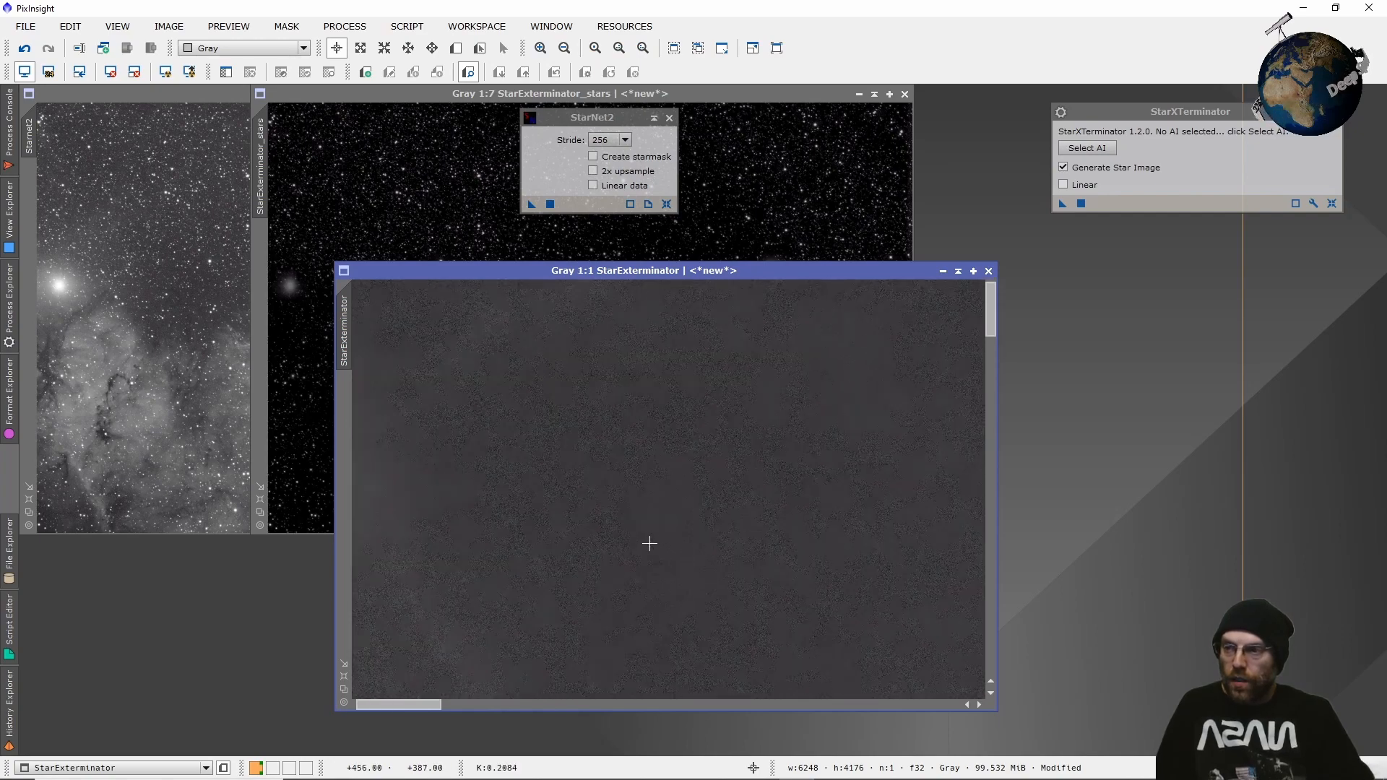
scroll(649, 544, down, 6)
scroll(654, 532, down, 1)
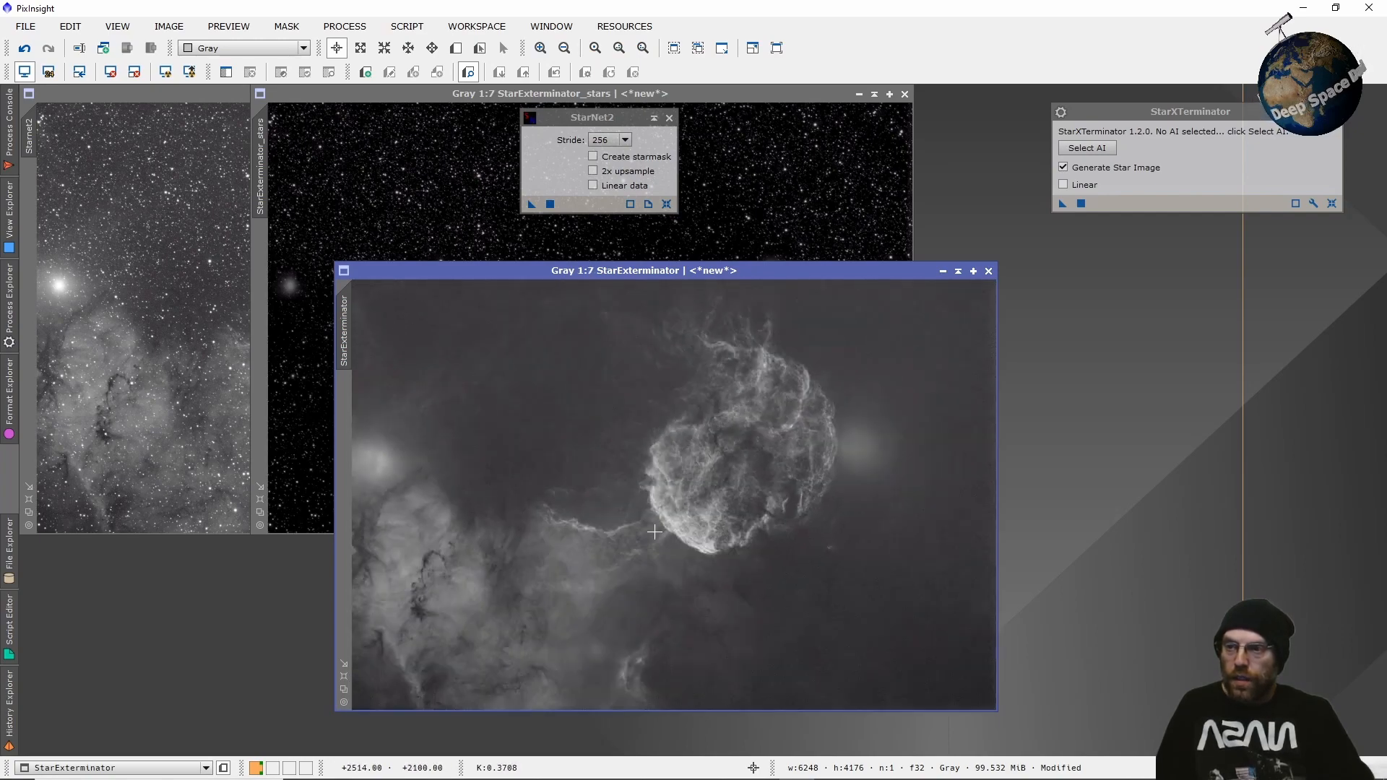
drag(473, 96, 595, 238)
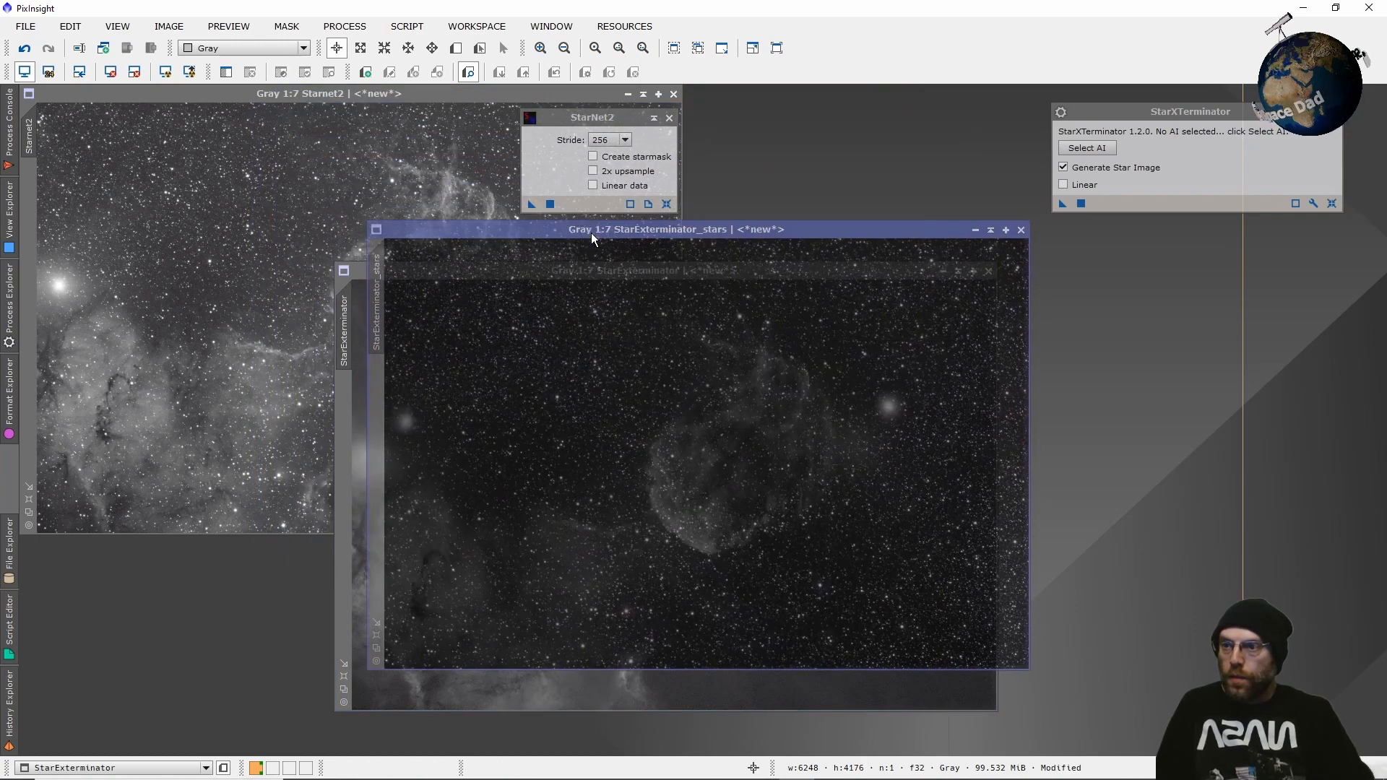
scroll(874, 423, up, 3)
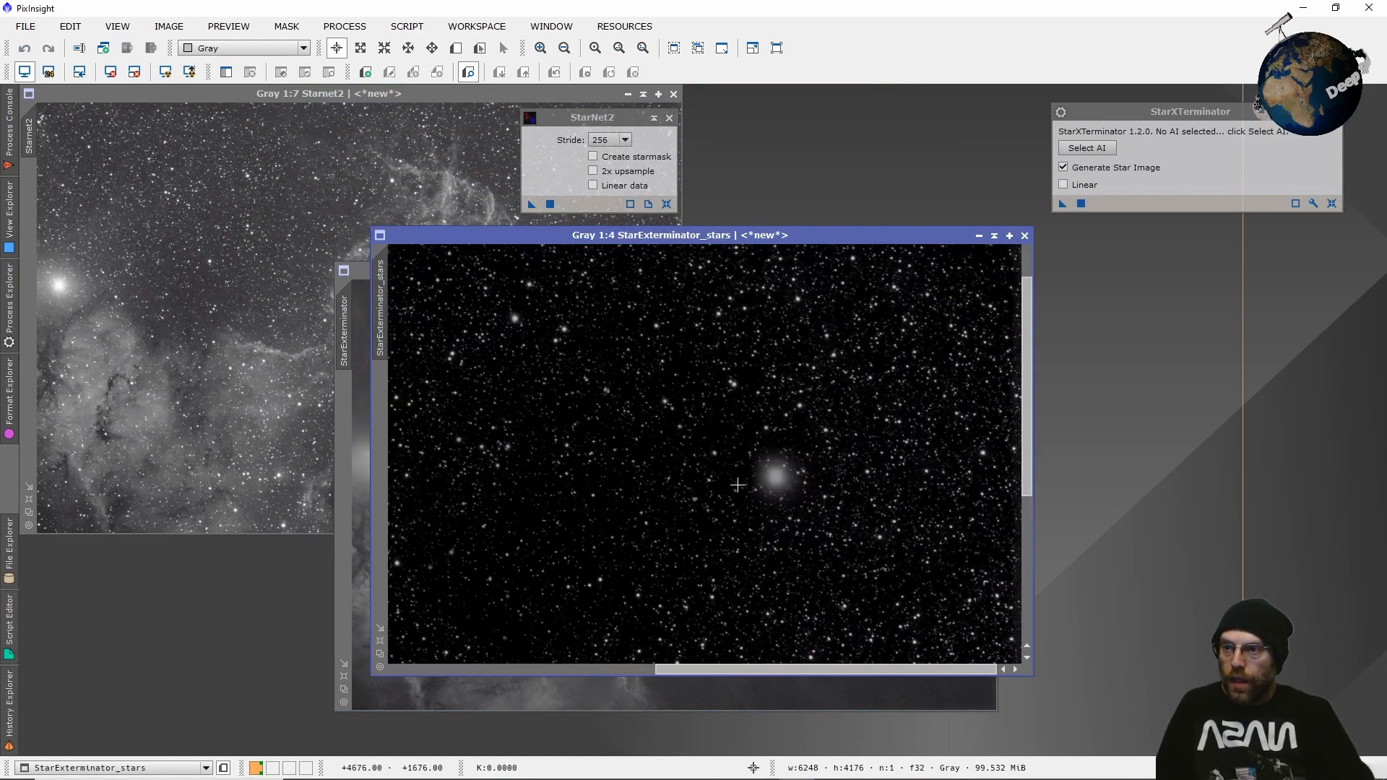
scroll(737, 485, up, 4)
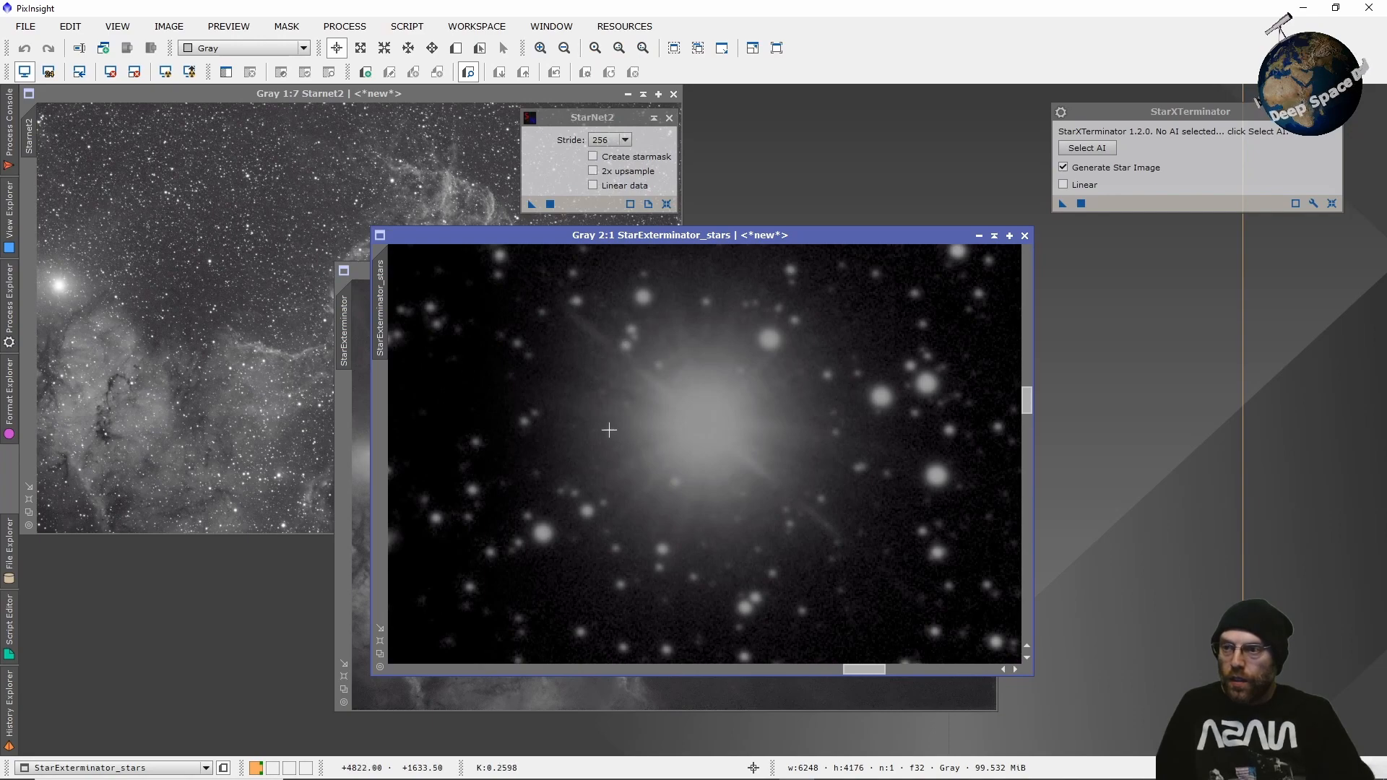
scroll(609, 430, down, 2)
Examine the small stars in the StarExterminator_stars image at up to 7:1 zoom and return to the full star field.
scroll(578, 433, up, 4)
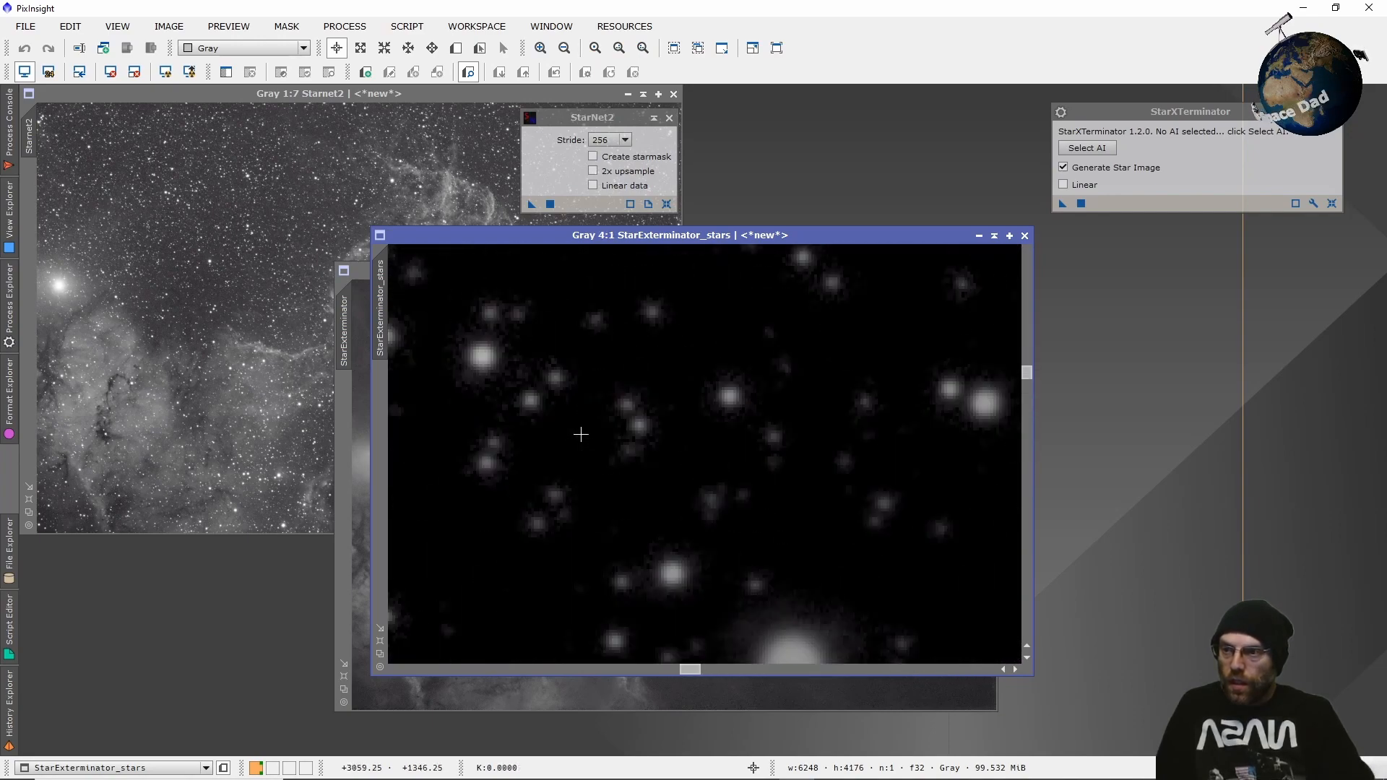
scroll(505, 412, up, 1)
scroll(560, 411, up, 2)
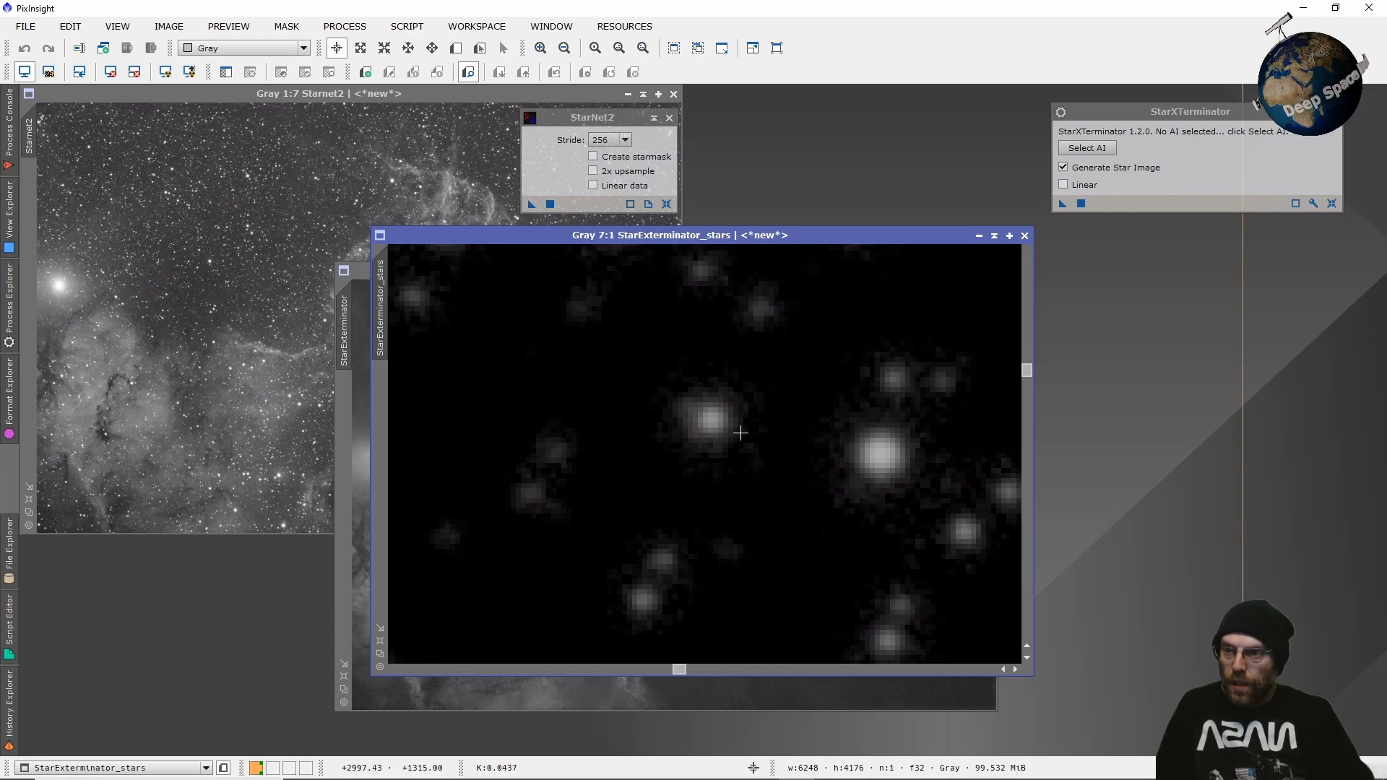
scroll(740, 432, down, 7)
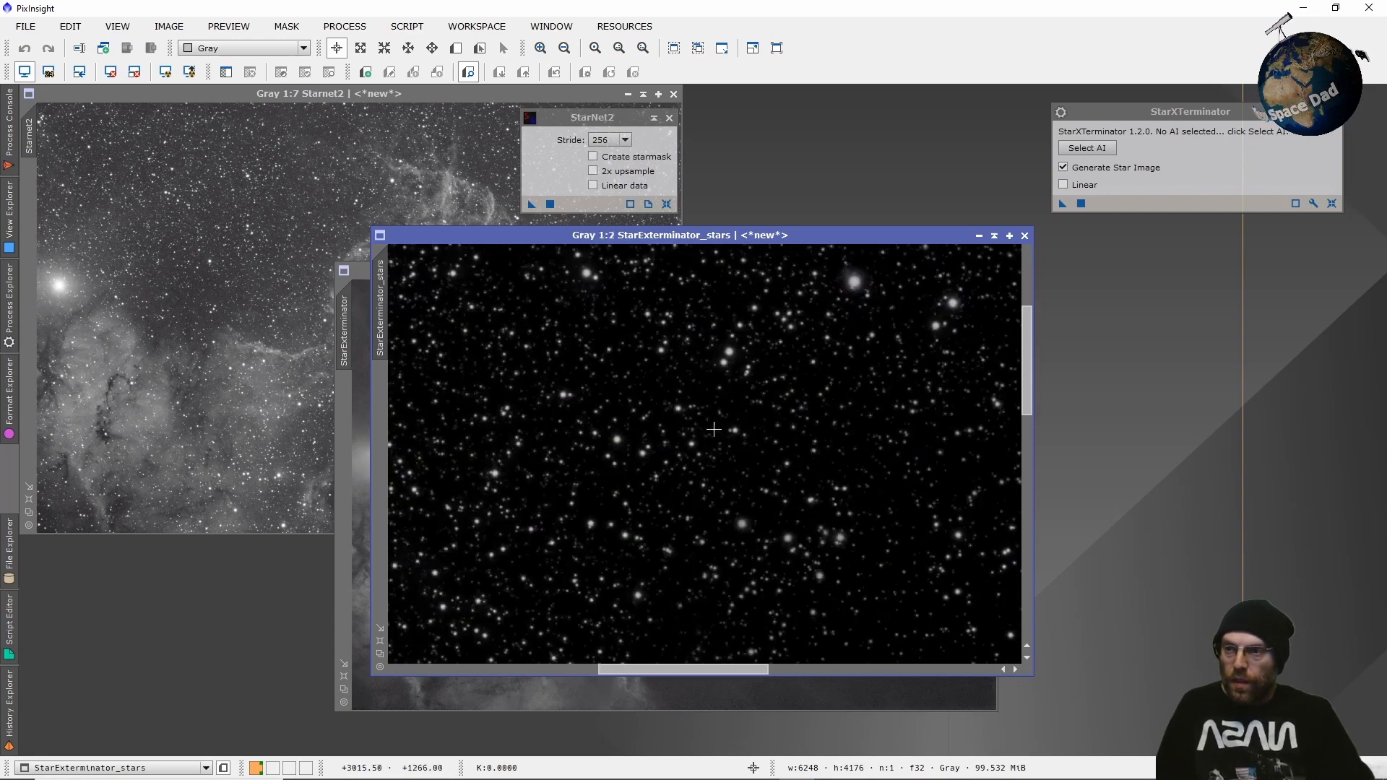
scroll(713, 429, down, 6)
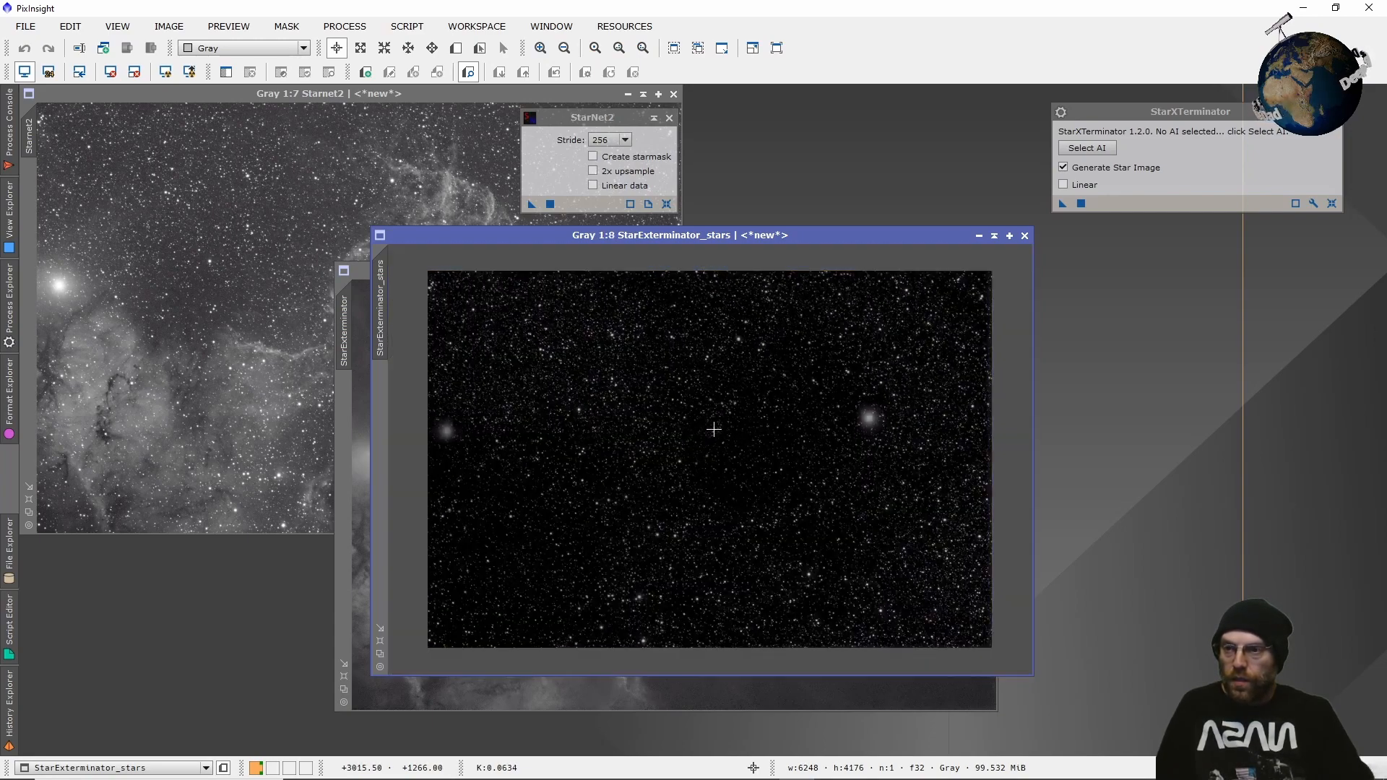
scroll(714, 429, up, 1)
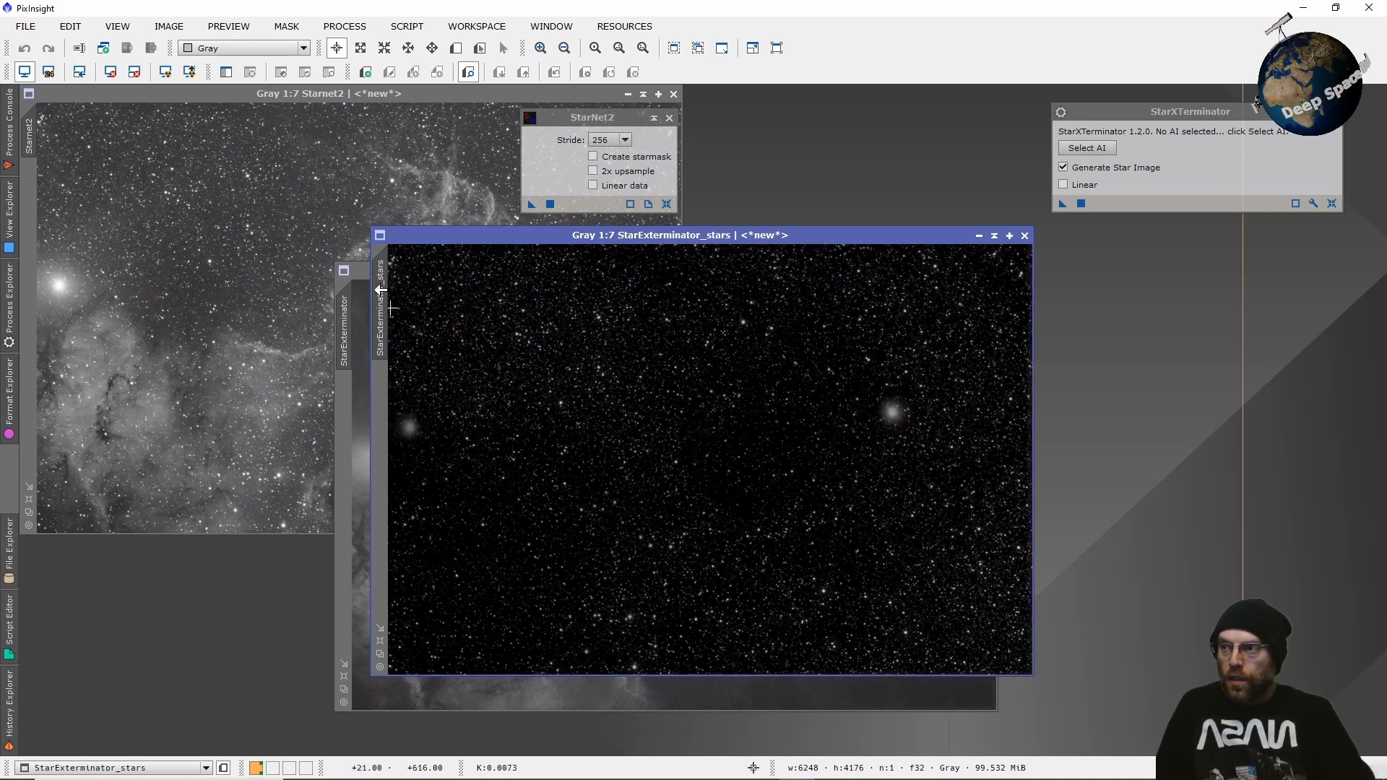
Arrange the StarExterminator and StarExterminator_stars images beside the Starnet2 image so that the Starnet2 image is uncovered.
click(367, 273)
drag(405, 234, 758, 122)
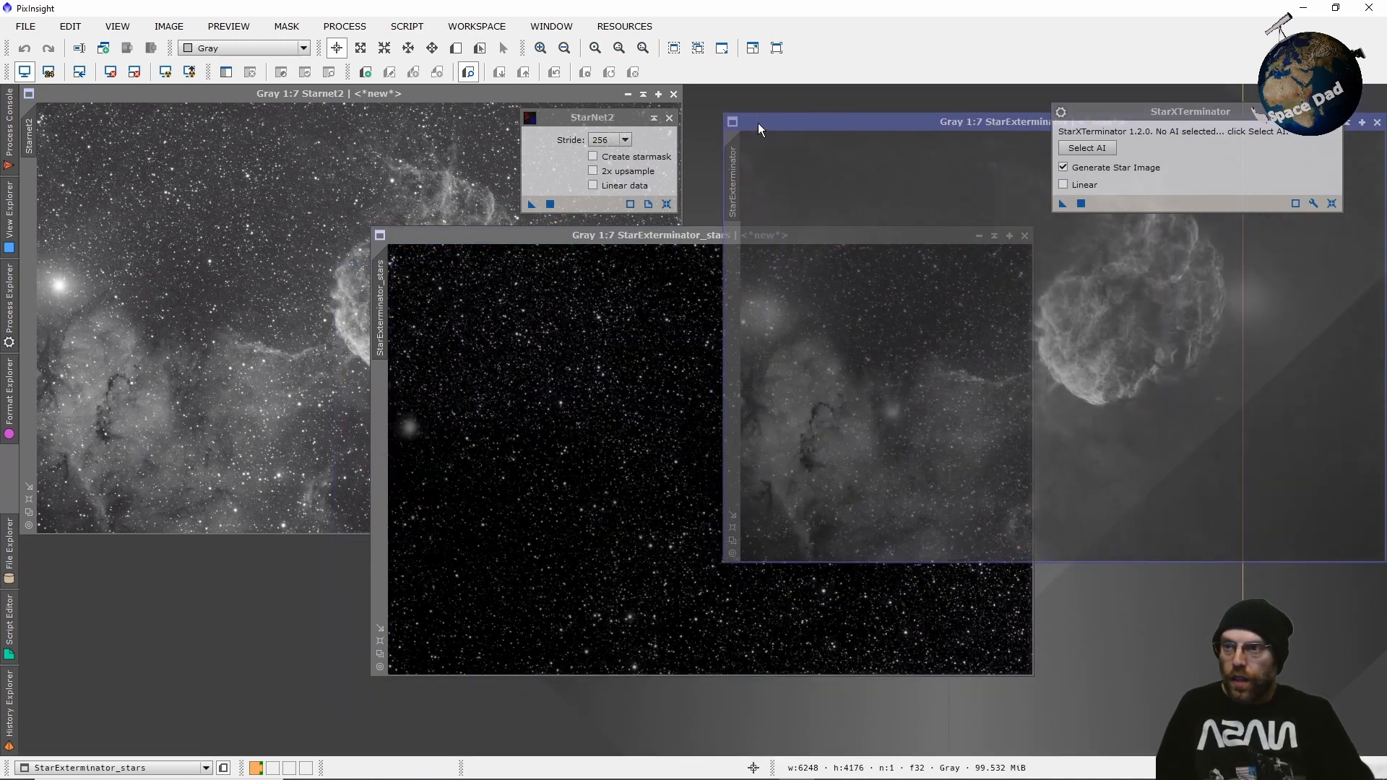
drag(691, 231, 1043, 184)
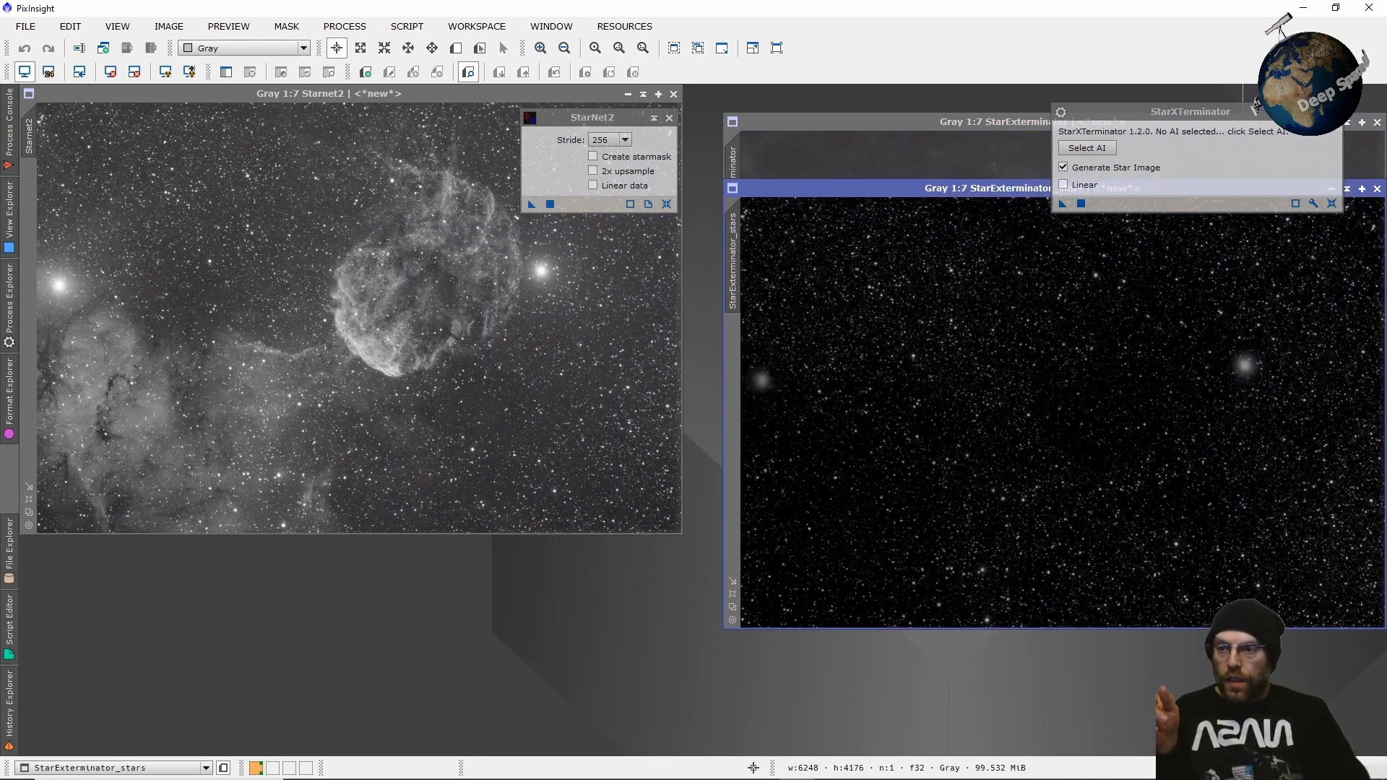
Run StarNet2 without a star mask on the Starnet2 image while checking the GPU load in Task Manager, and undo the result.
mouse_move(860, 777)
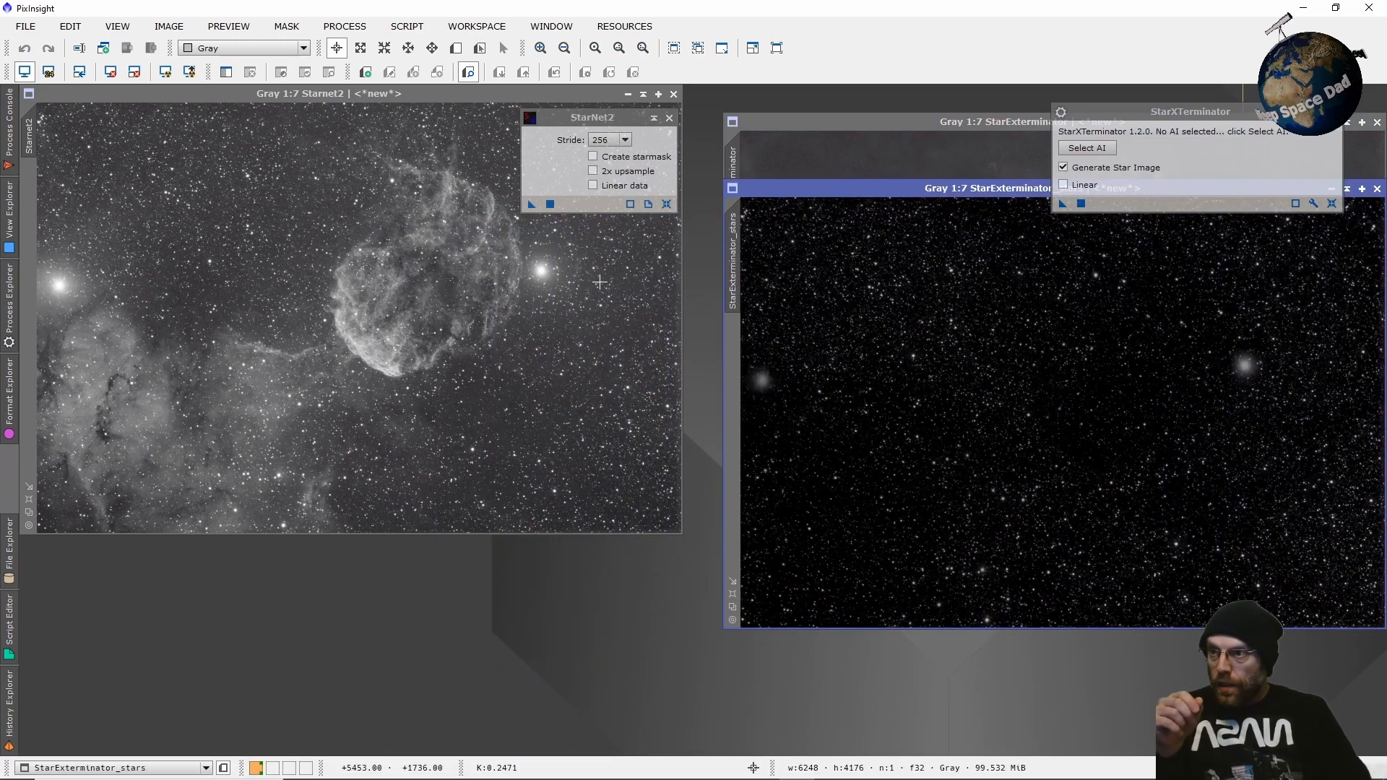
drag(528, 210, 389, 212)
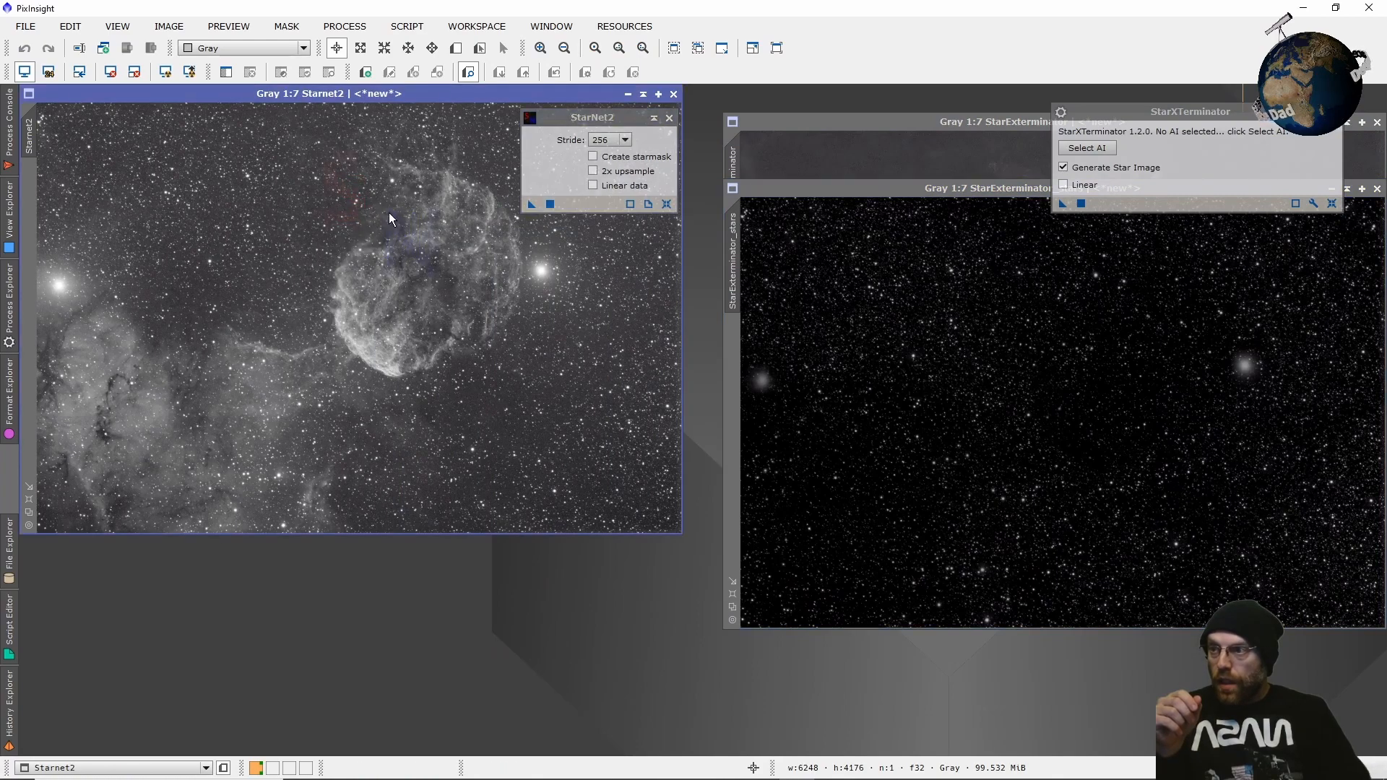
mouse_move(635, 777)
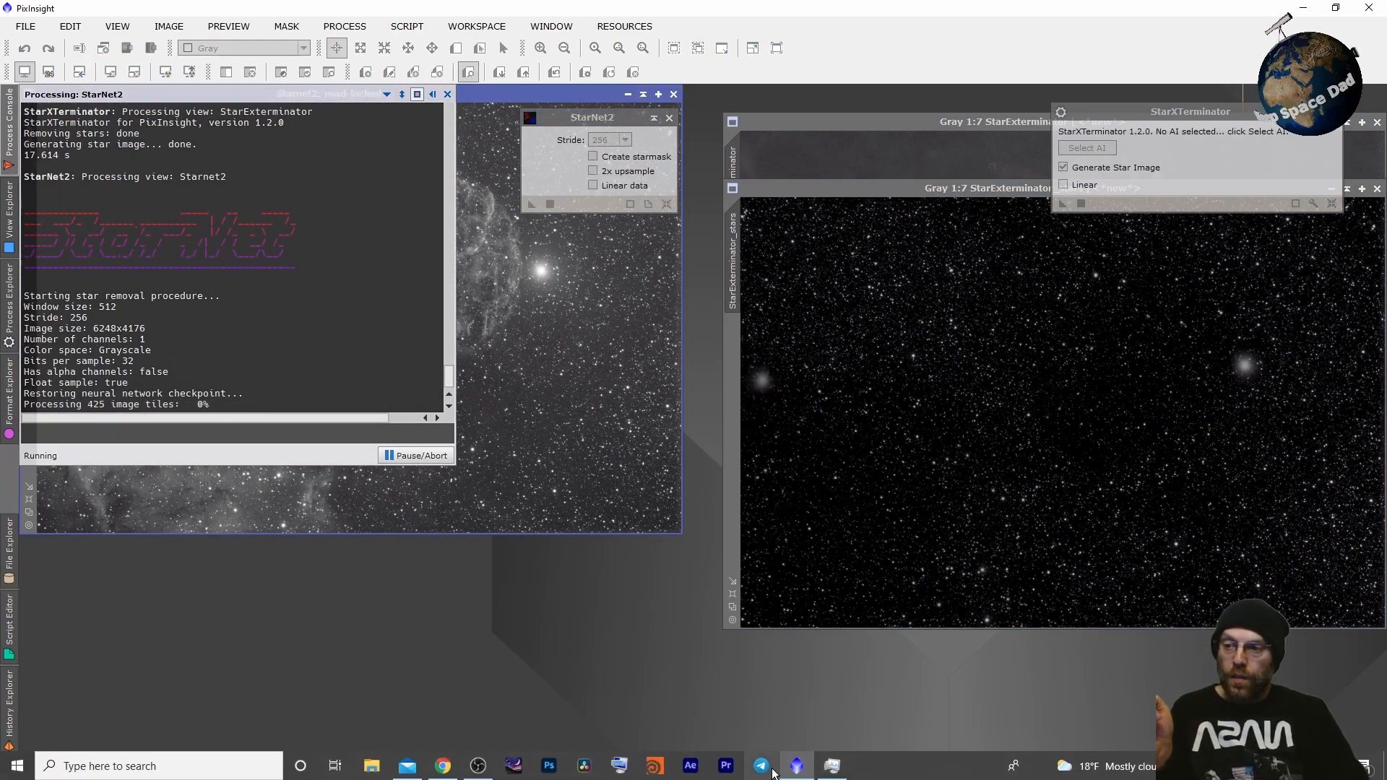
click(829, 770)
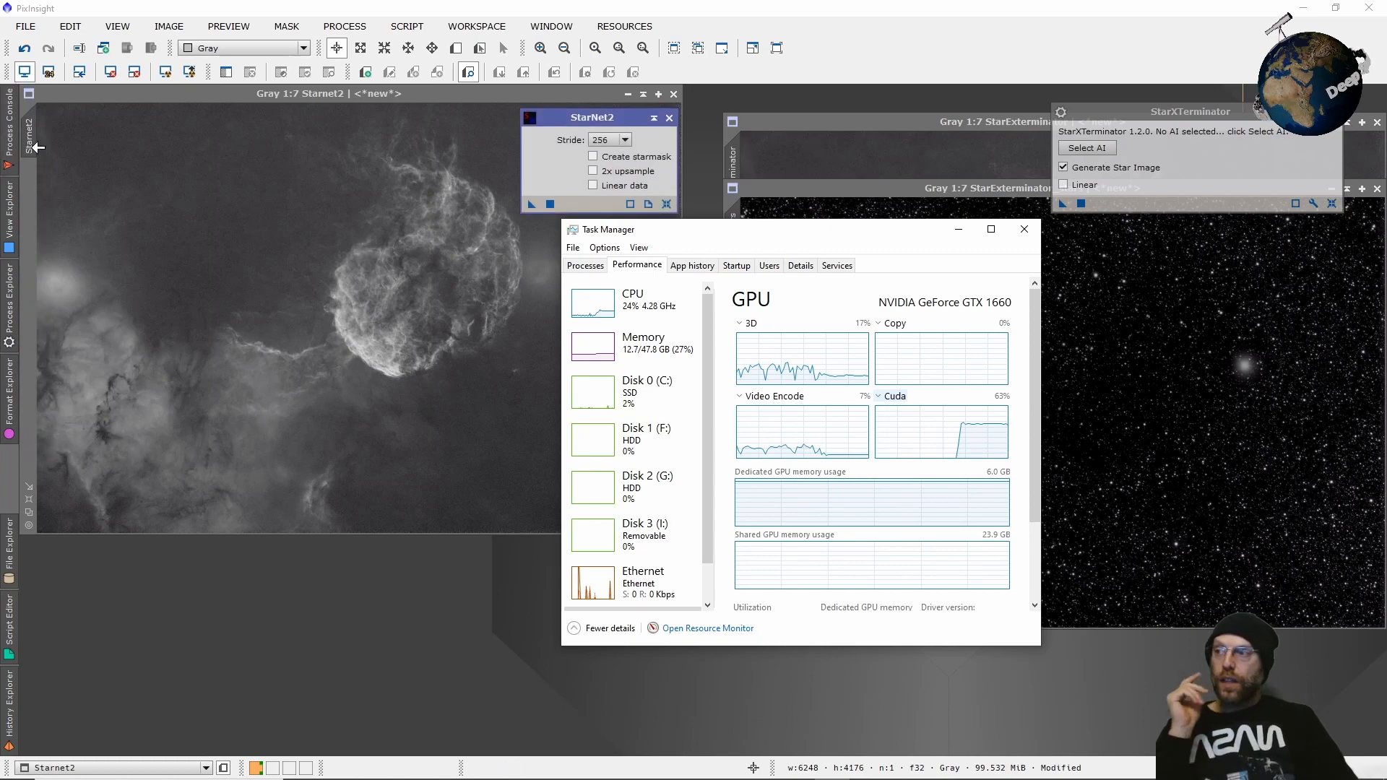
click(24, 48)
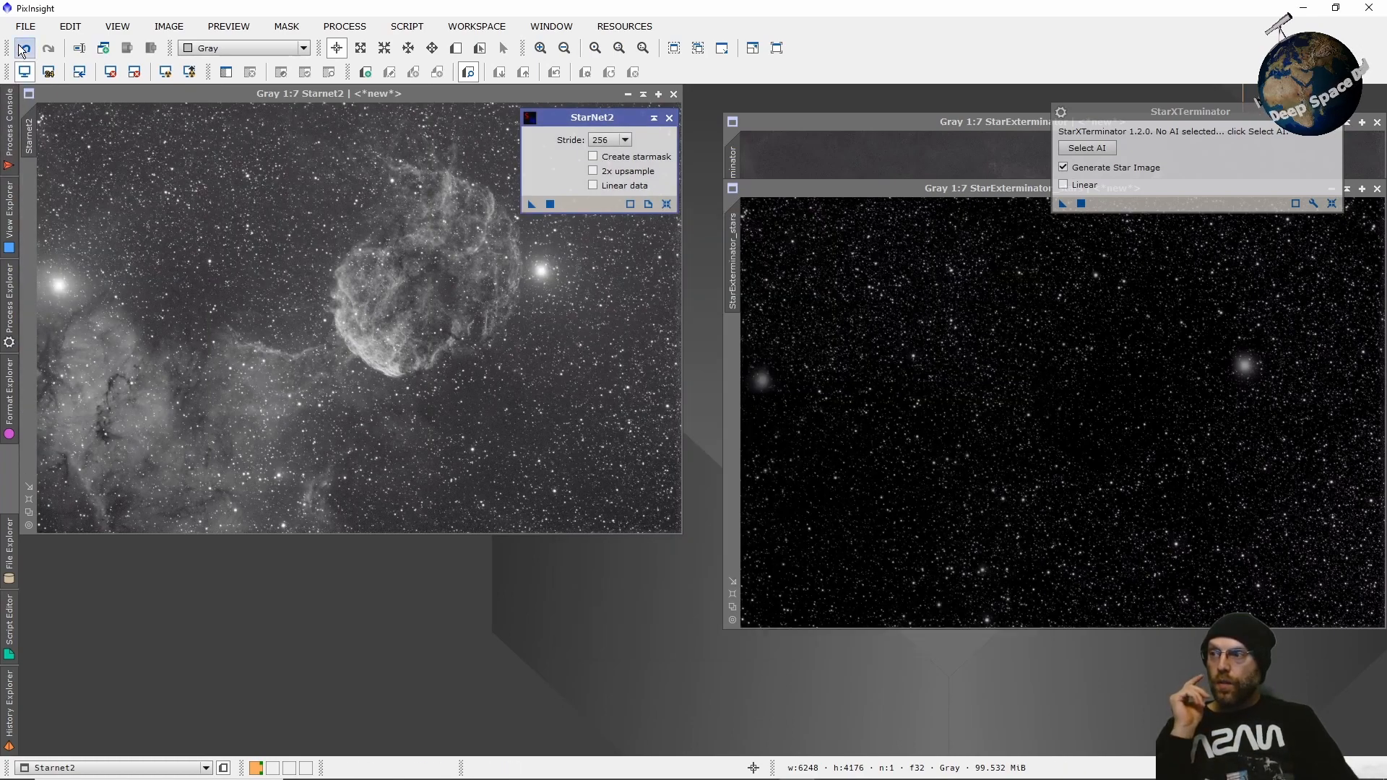
Run StarNet2 on the Starnet2 image with starmask creation enabled, and place the star mask over the lower part of that image.
click(593, 156)
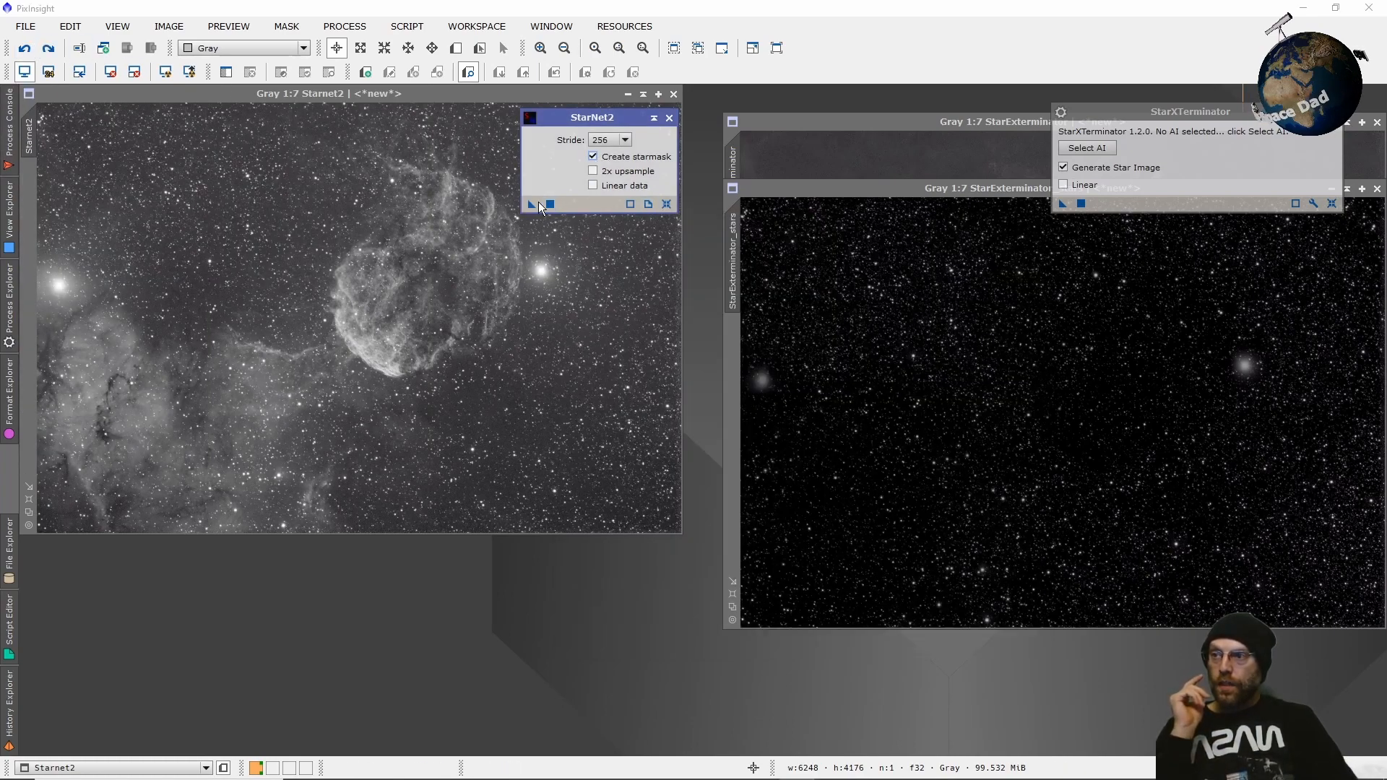
drag(533, 205, 491, 238)
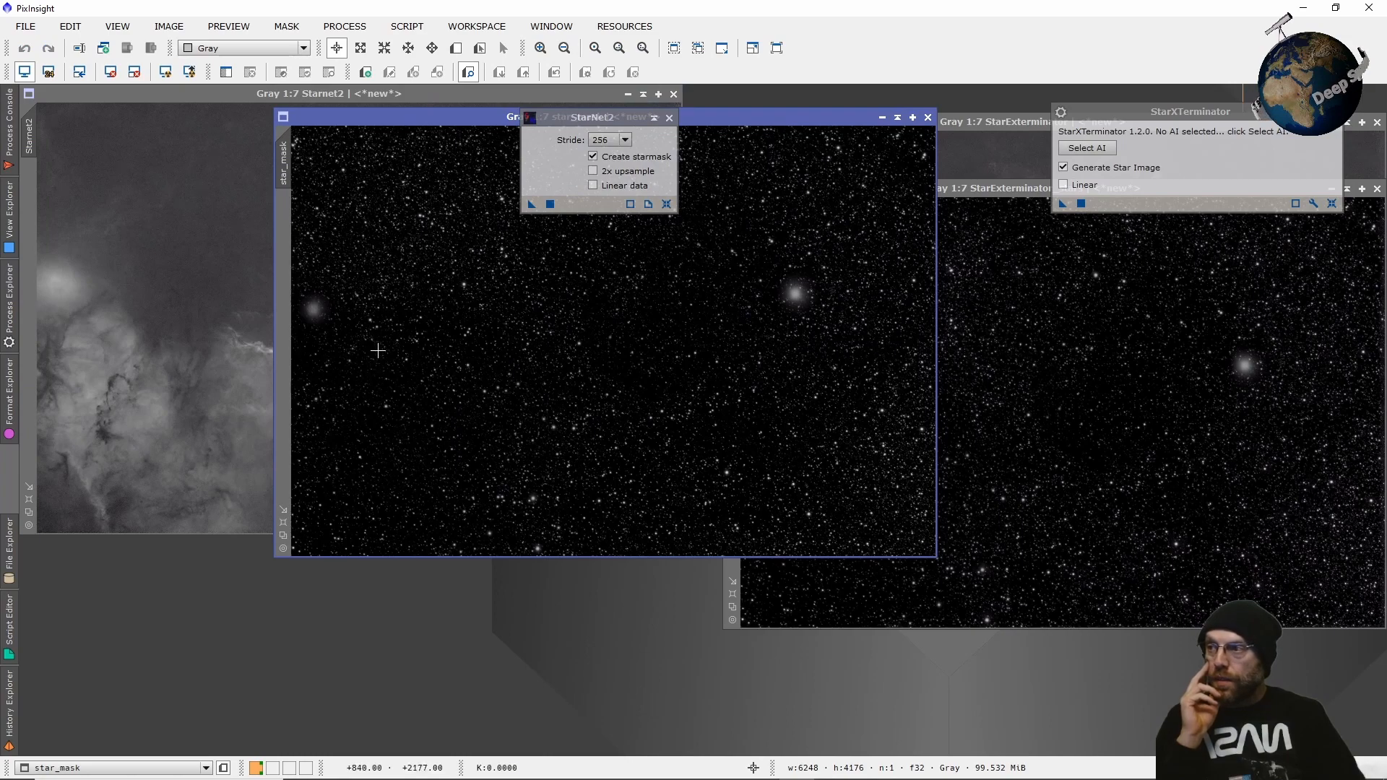
drag(361, 115, 112, 298)
Examine the bright star in the star_mask image for pattern artifacts at up to 3:1 zoom.
scroll(549, 478, up, 1)
scroll(549, 478, up, 5)
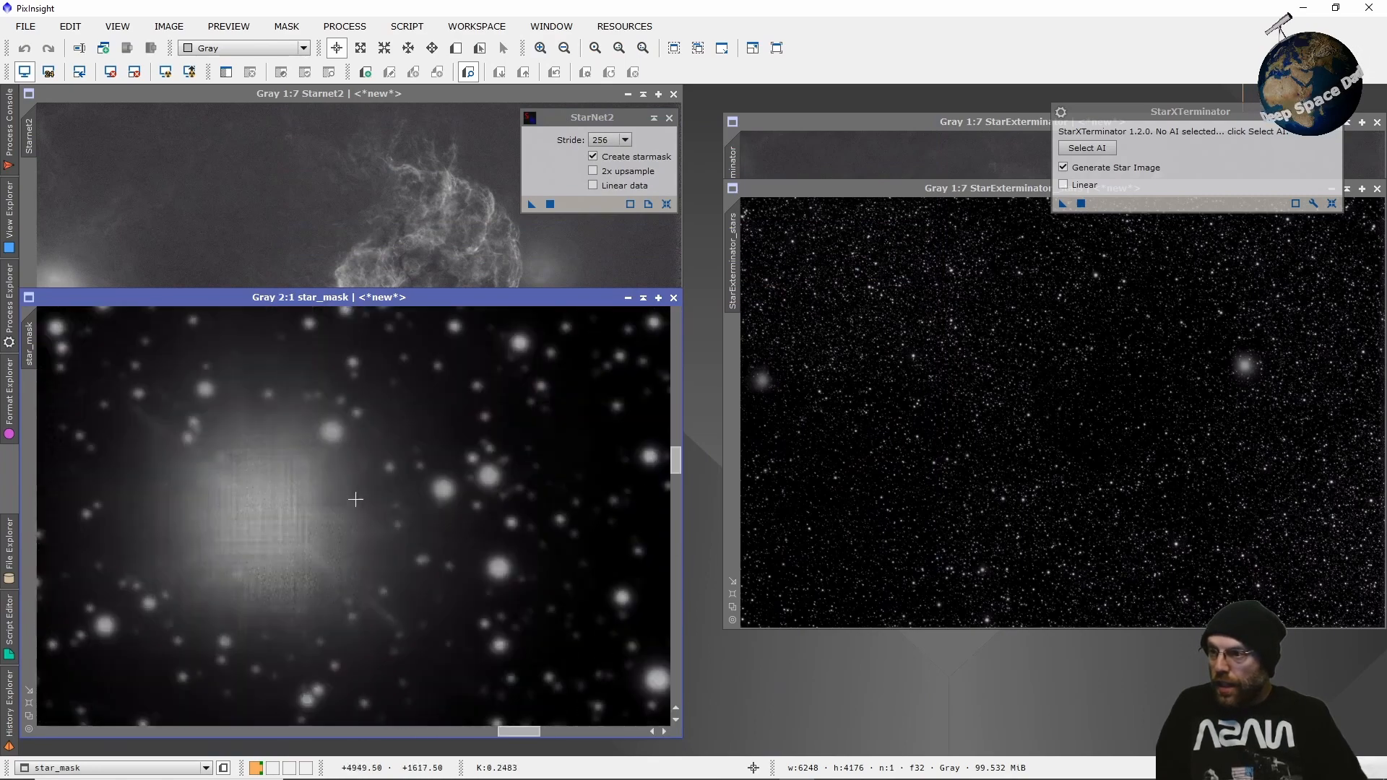
scroll(354, 499, up, 1)
scroll(333, 504, up, 1)
scroll(344, 520, up, 1)
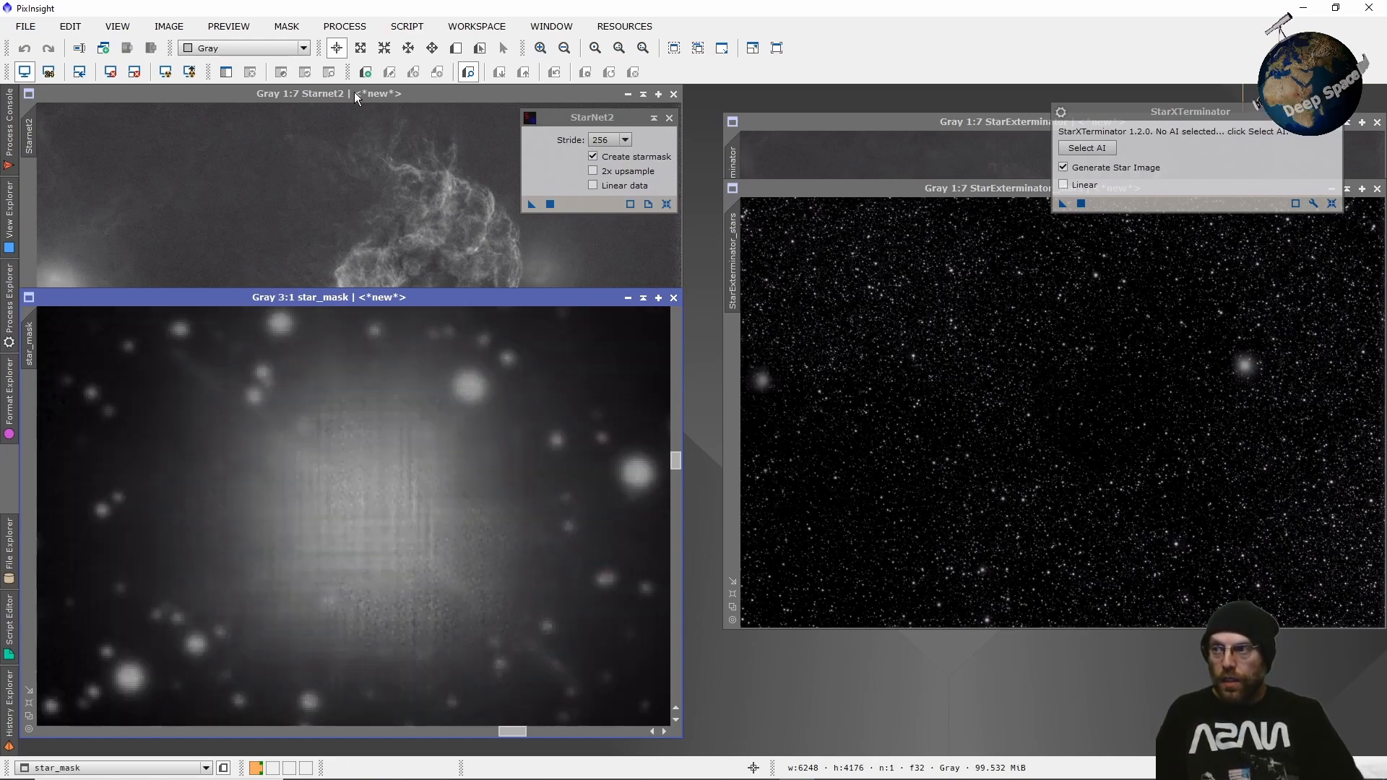
Examine the halo left by the bright star beside the nebula in the starless Starnet2 image at up to 3:1 zoom.
click(381, 130)
scroll(511, 262, up, 3)
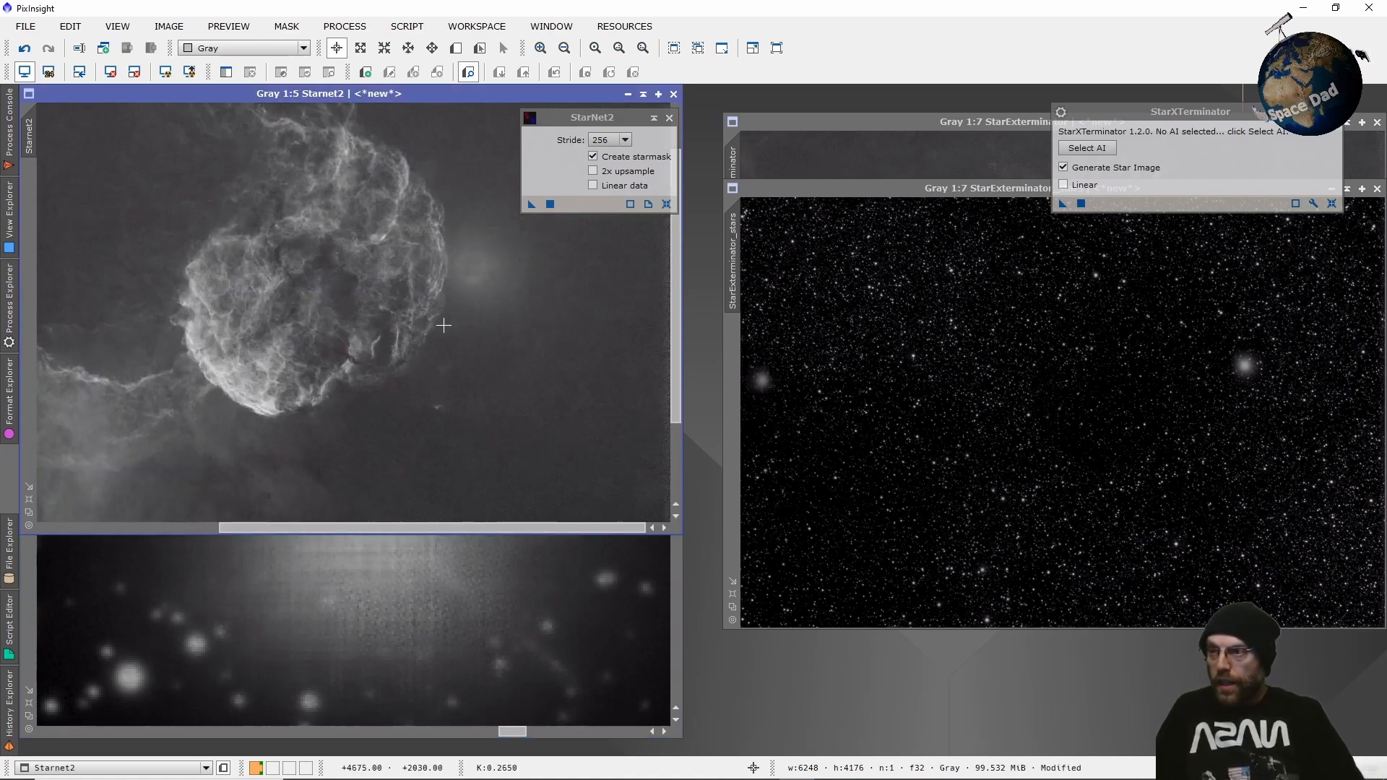
scroll(421, 237, up, 5)
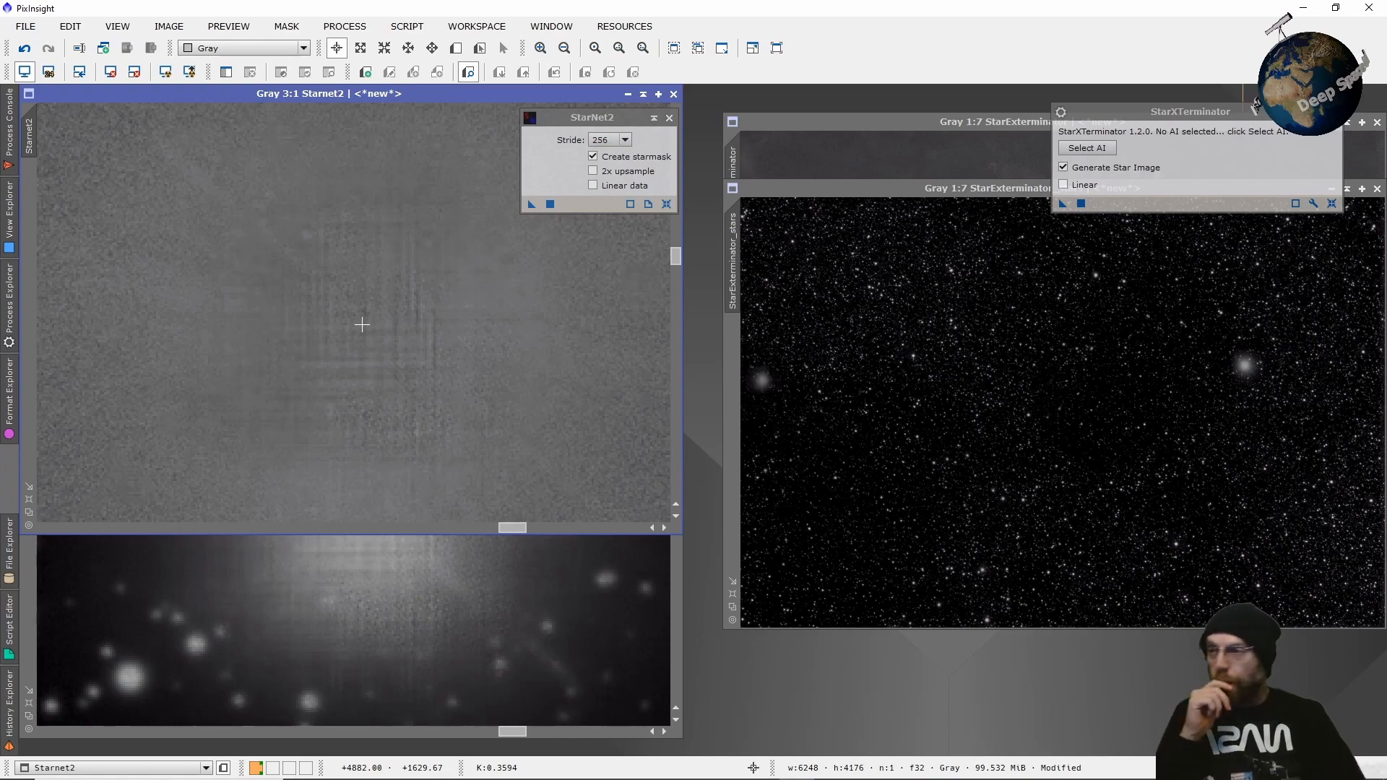
scroll(361, 325, down, 1)
scroll(354, 341, down, 1)
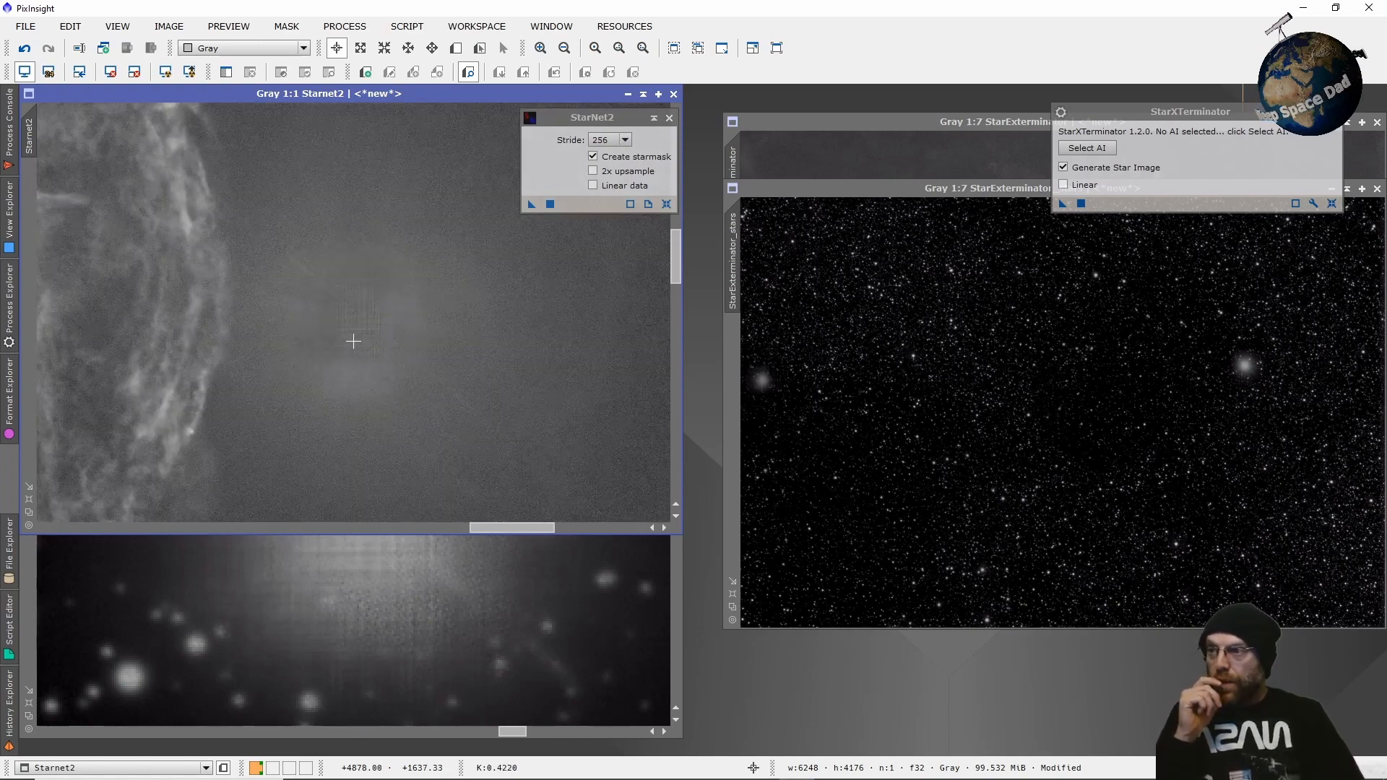
scroll(354, 341, down, 3)
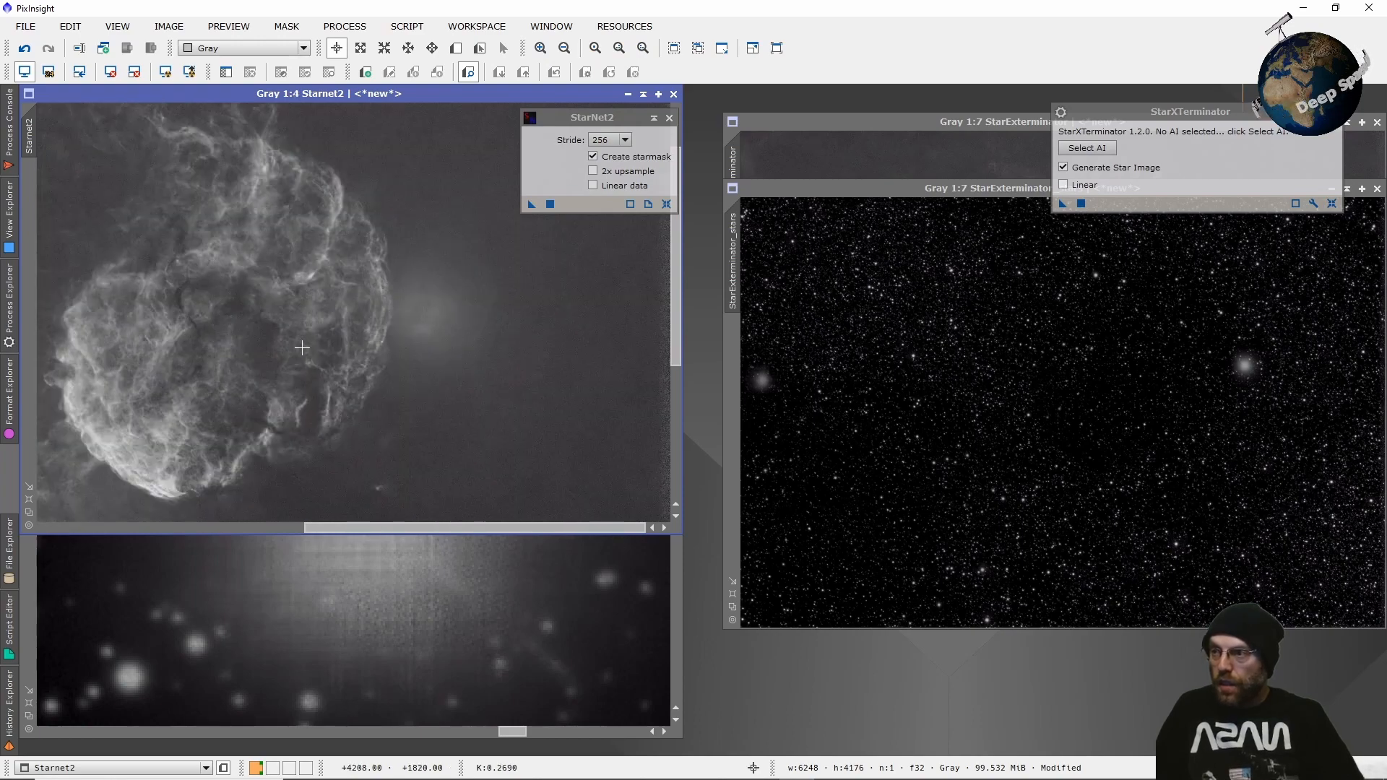
scroll(302, 347, down, 3)
Examine the dark background sky in the upper-left corner of the starless Starnet2 image for star removal artifacts.
scroll(174, 226, up, 2)
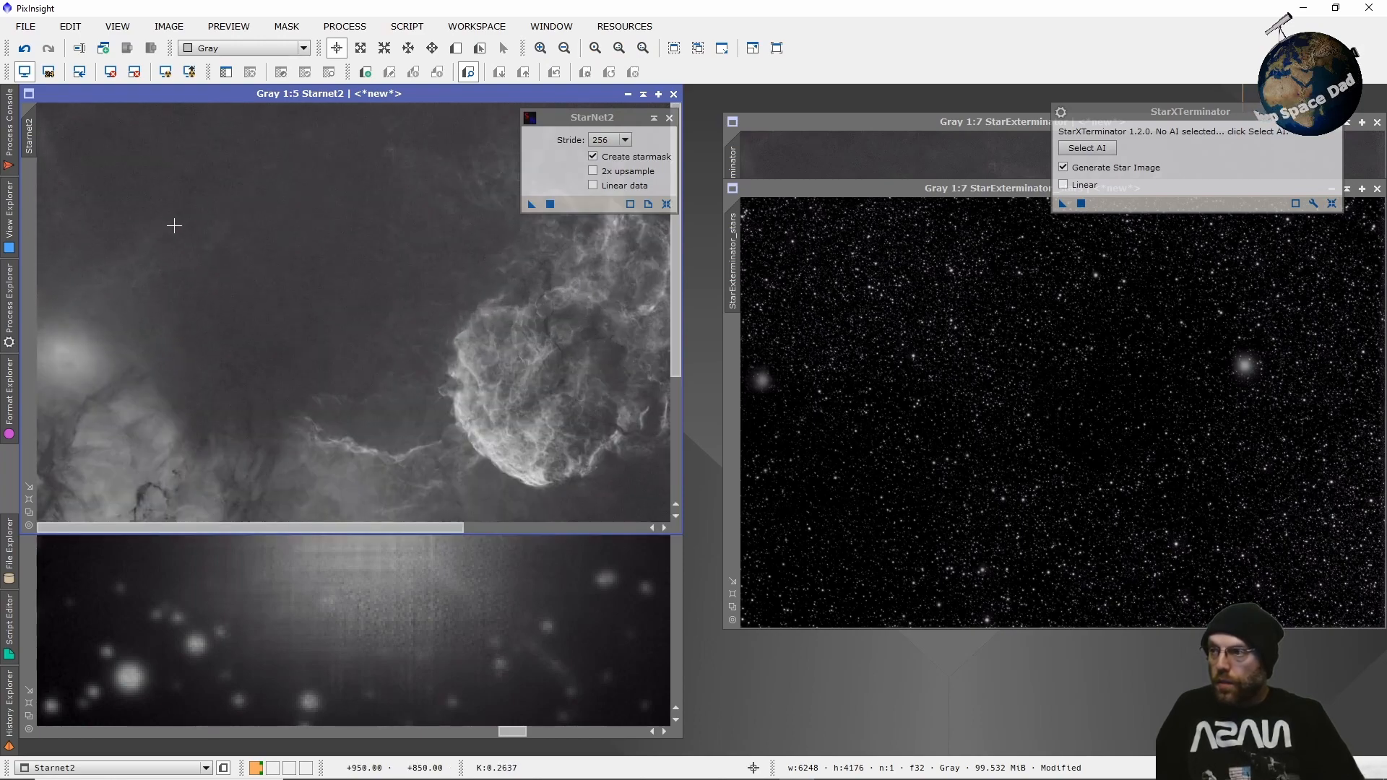
scroll(174, 225, up, 6)
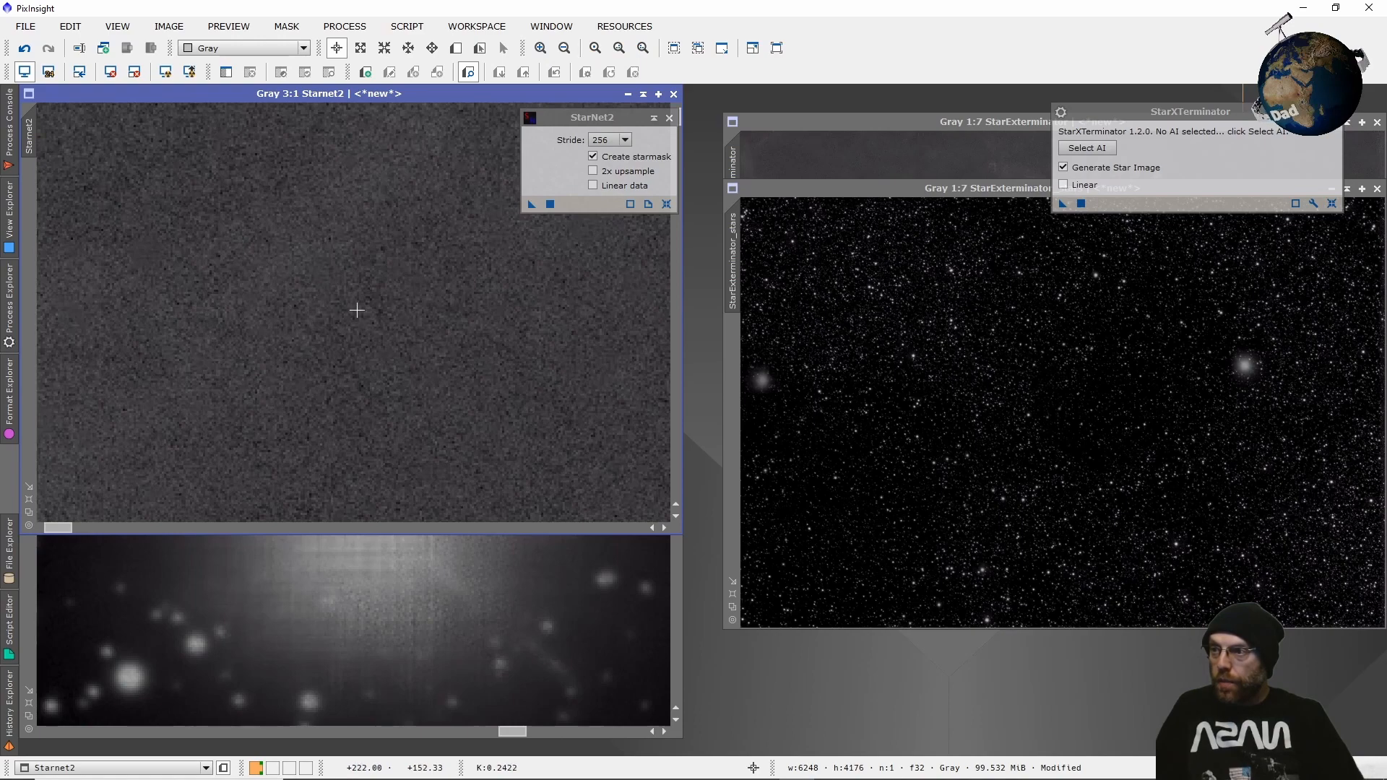
scroll(357, 310, up, 1)
scroll(467, 355, up, 1)
scroll(436, 348, down, 2)
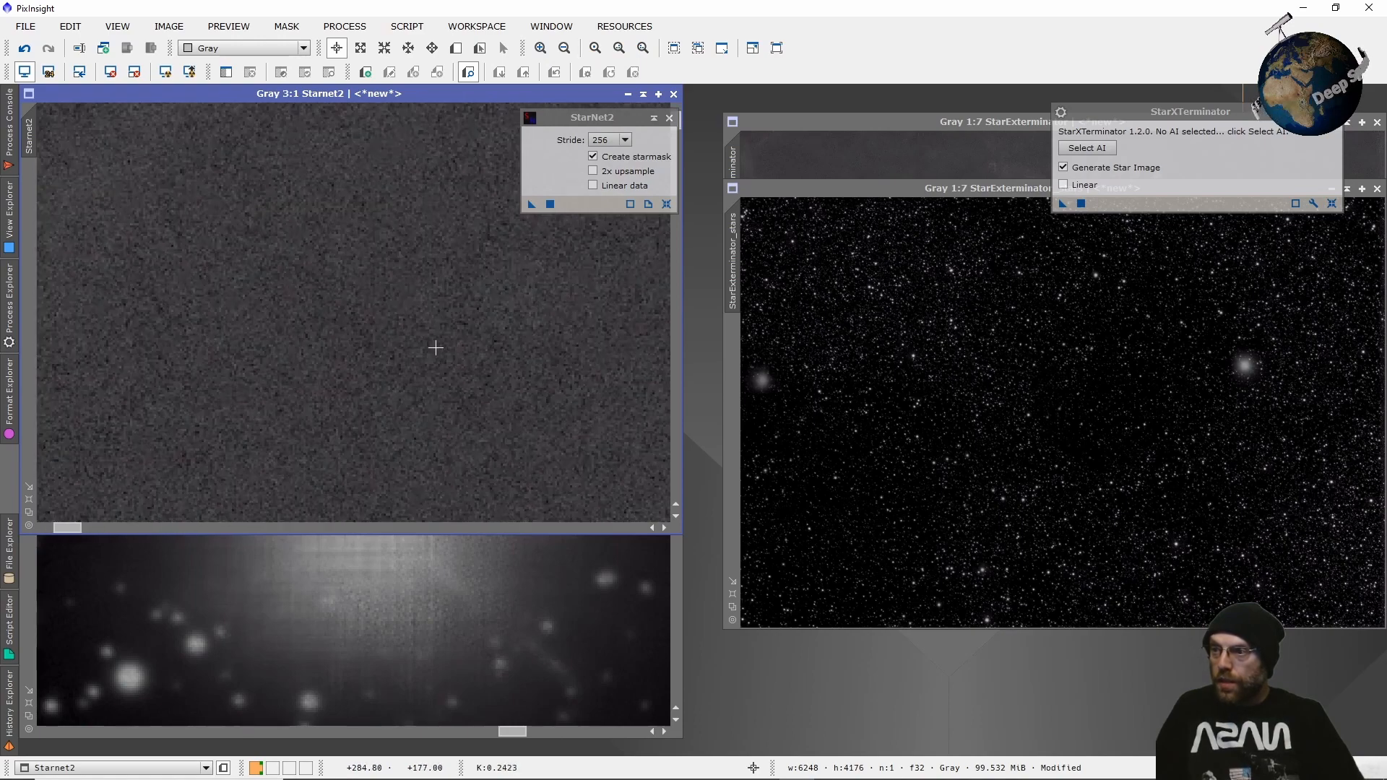
scroll(435, 347, down, 7)
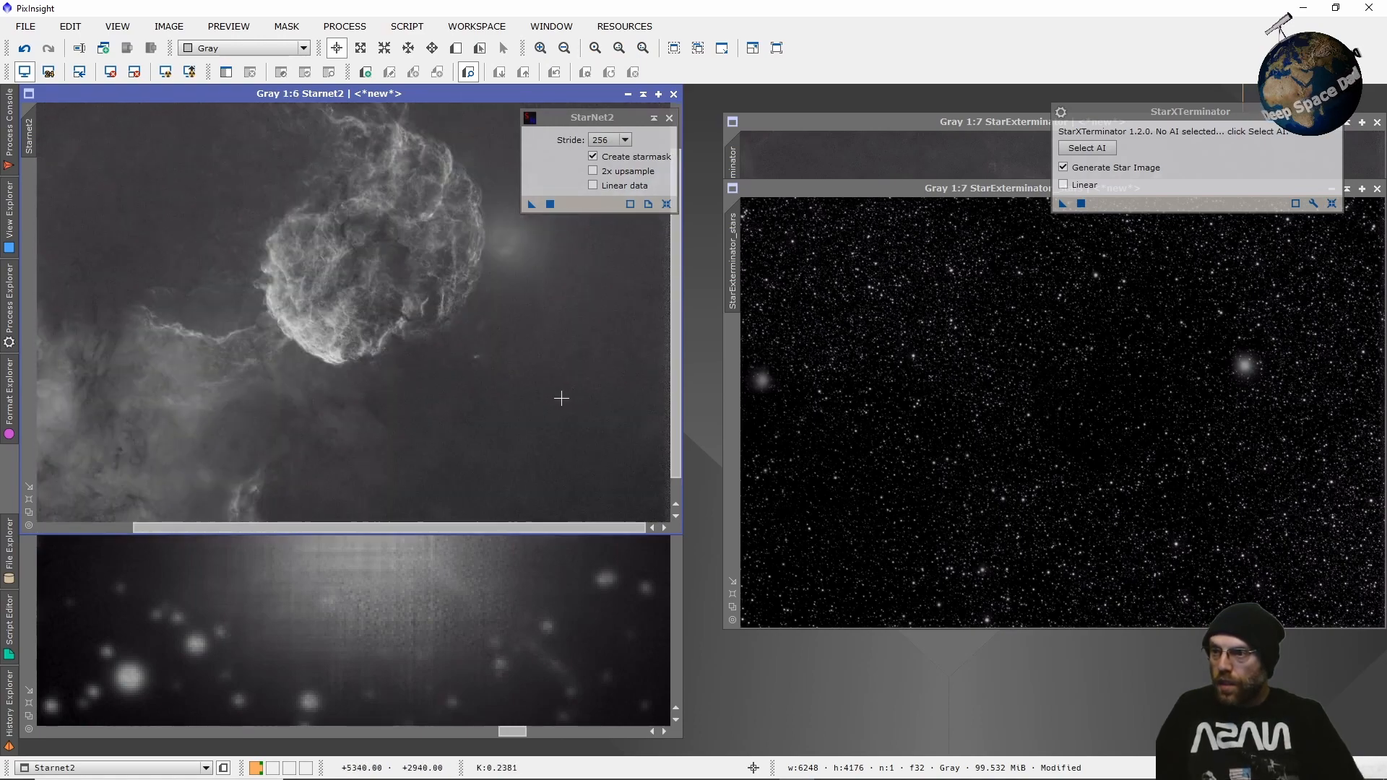
Examine the nebula filaments, nearby background and dark dust clouds of the starless Starnet2 image at up to 3:1 zoom.
scroll(318, 279, up, 6)
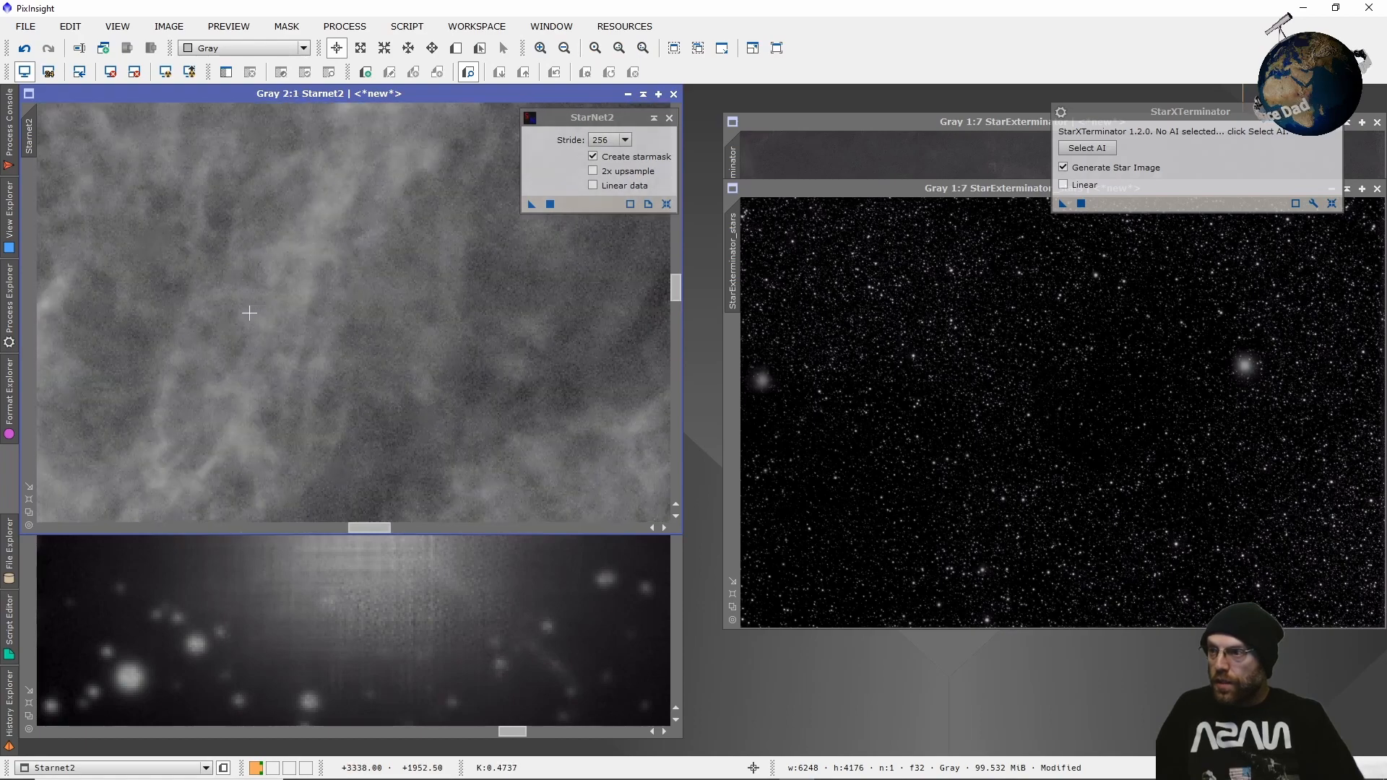
scroll(242, 309, up, 1)
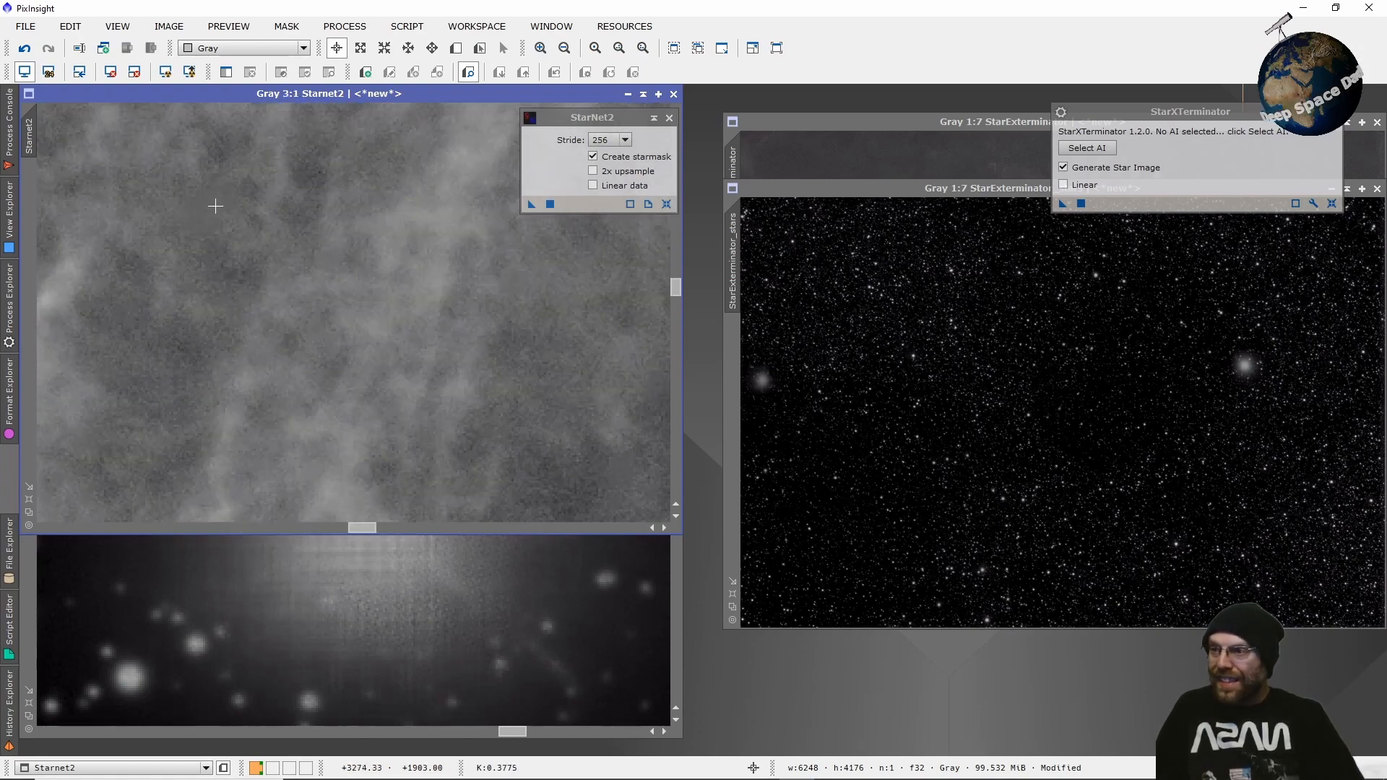
scroll(274, 271, down, 3)
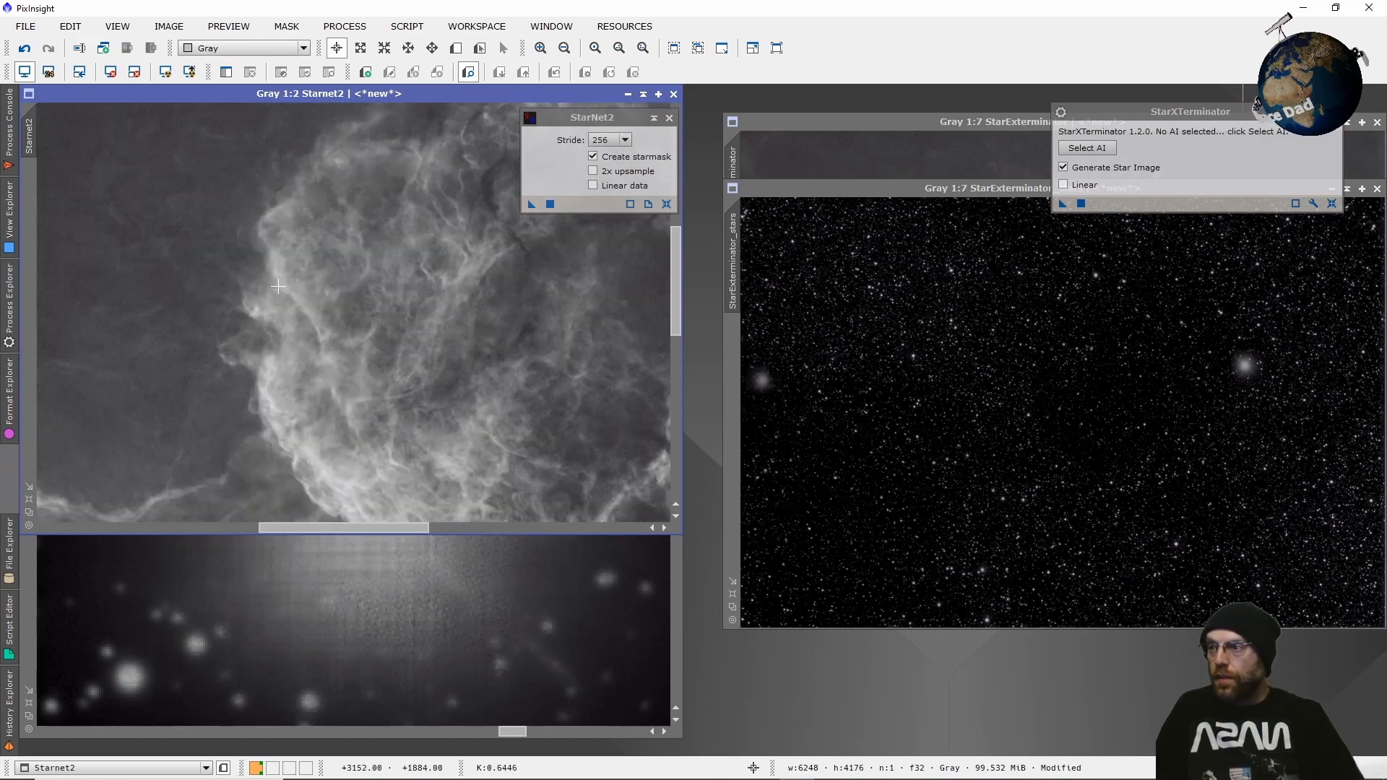
scroll(278, 286, down, 1)
scroll(278, 285, up, 2)
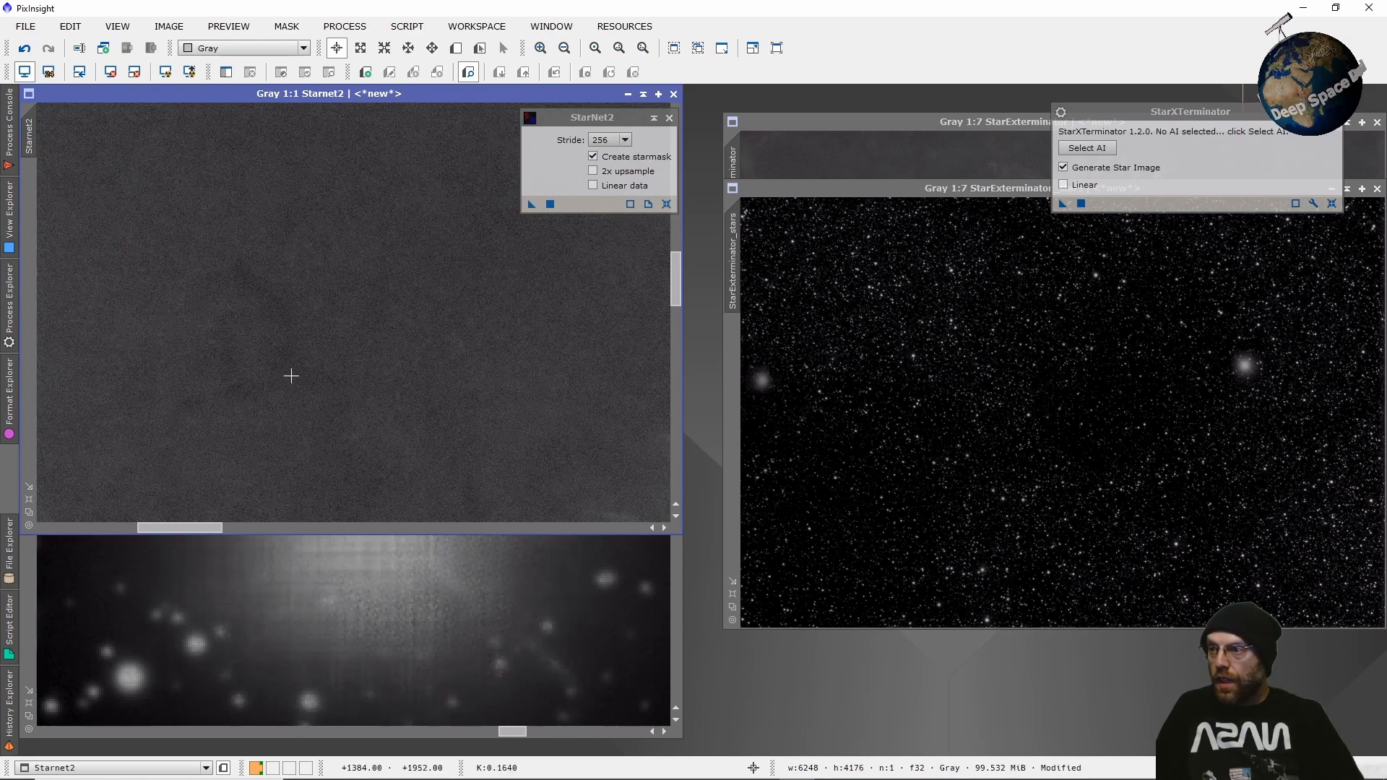
scroll(291, 376, down, 2)
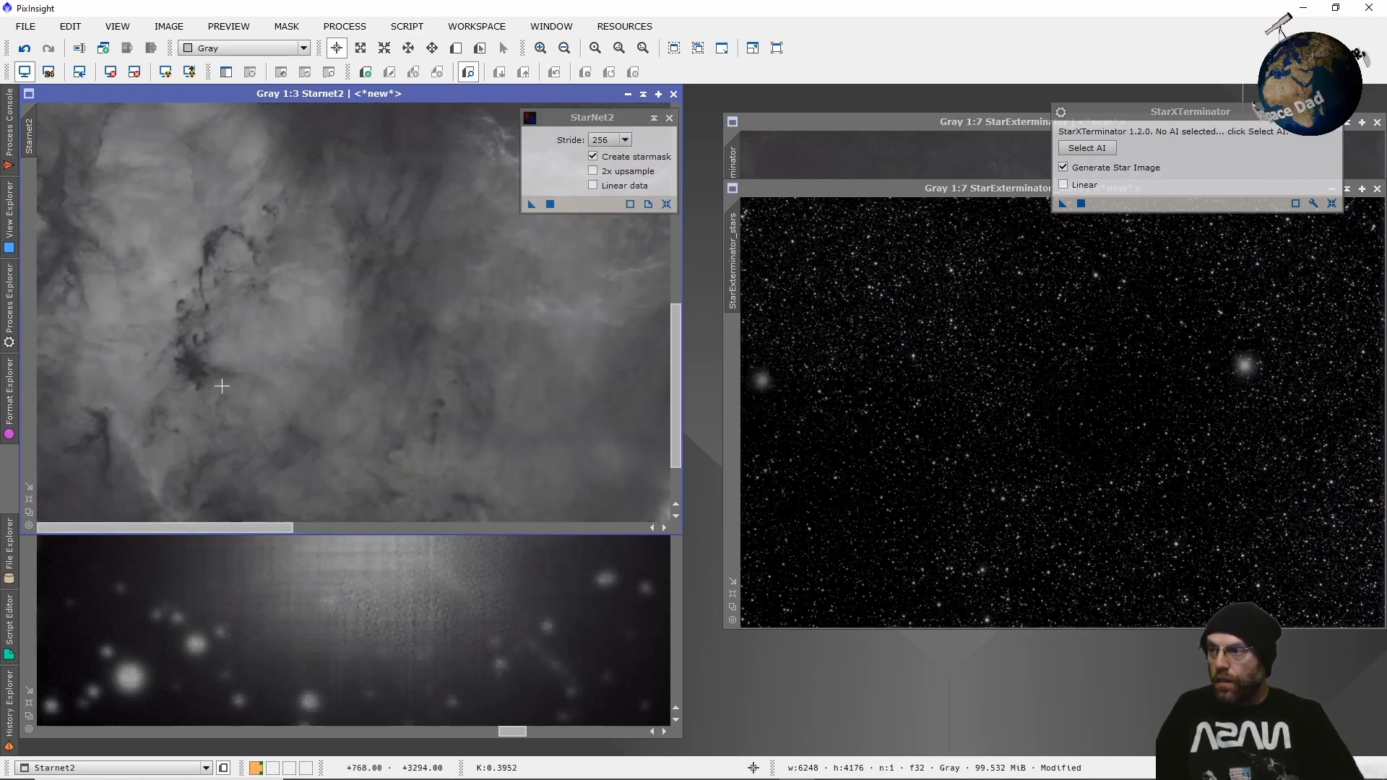
scroll(222, 386, up, 3)
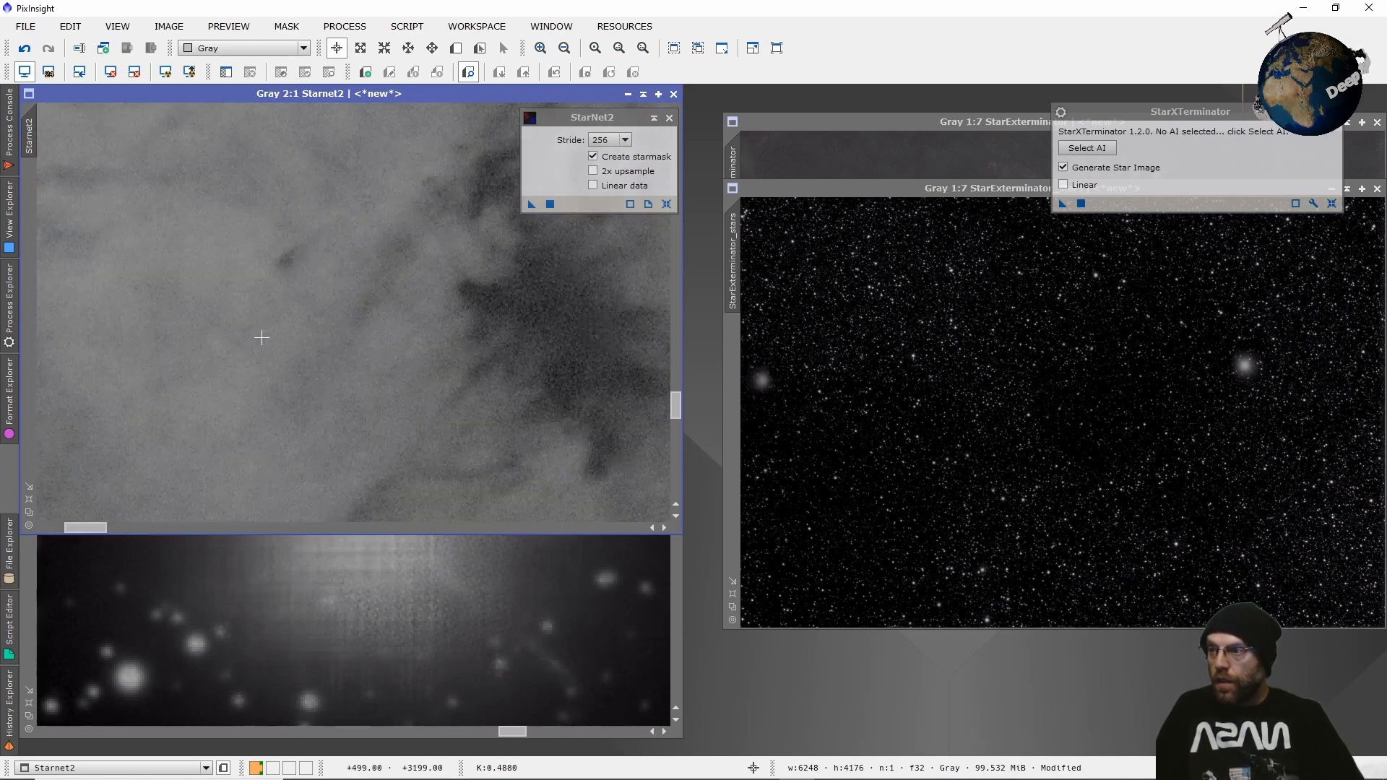
Examine the small and medium stars in the star_mask image for pixel-level artifacts at up to 9:1 zoom.
scroll(262, 337, down, 7)
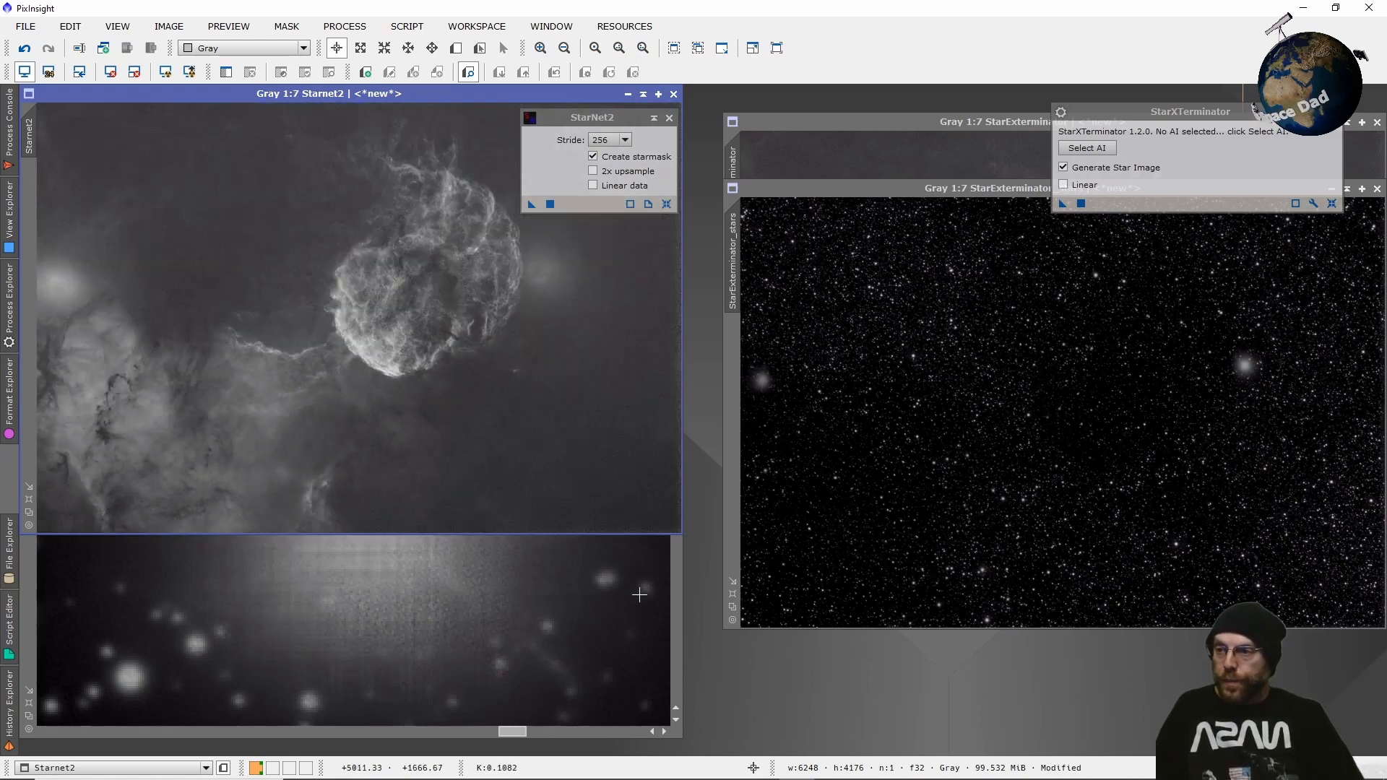
click(673, 573)
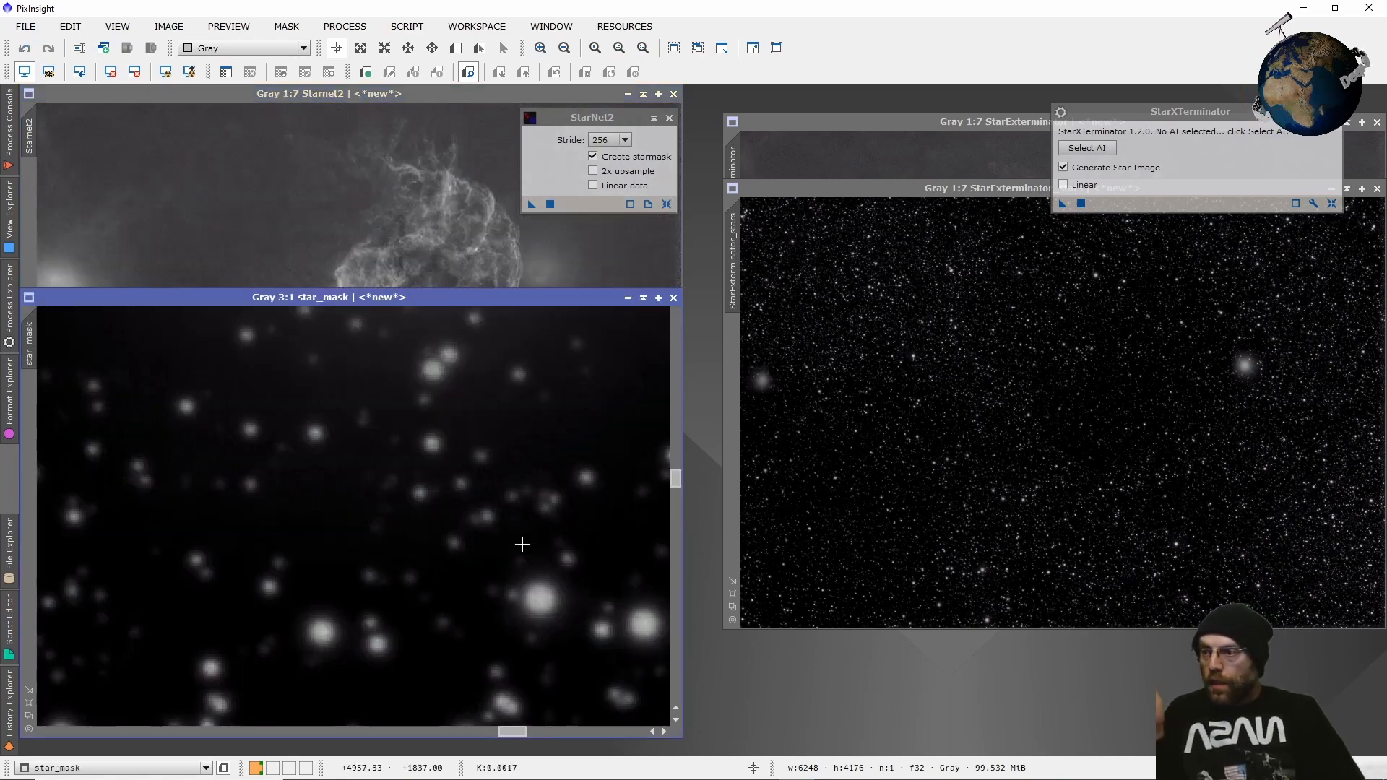
scroll(390, 582, down, 3)
scroll(304, 487, up, 4)
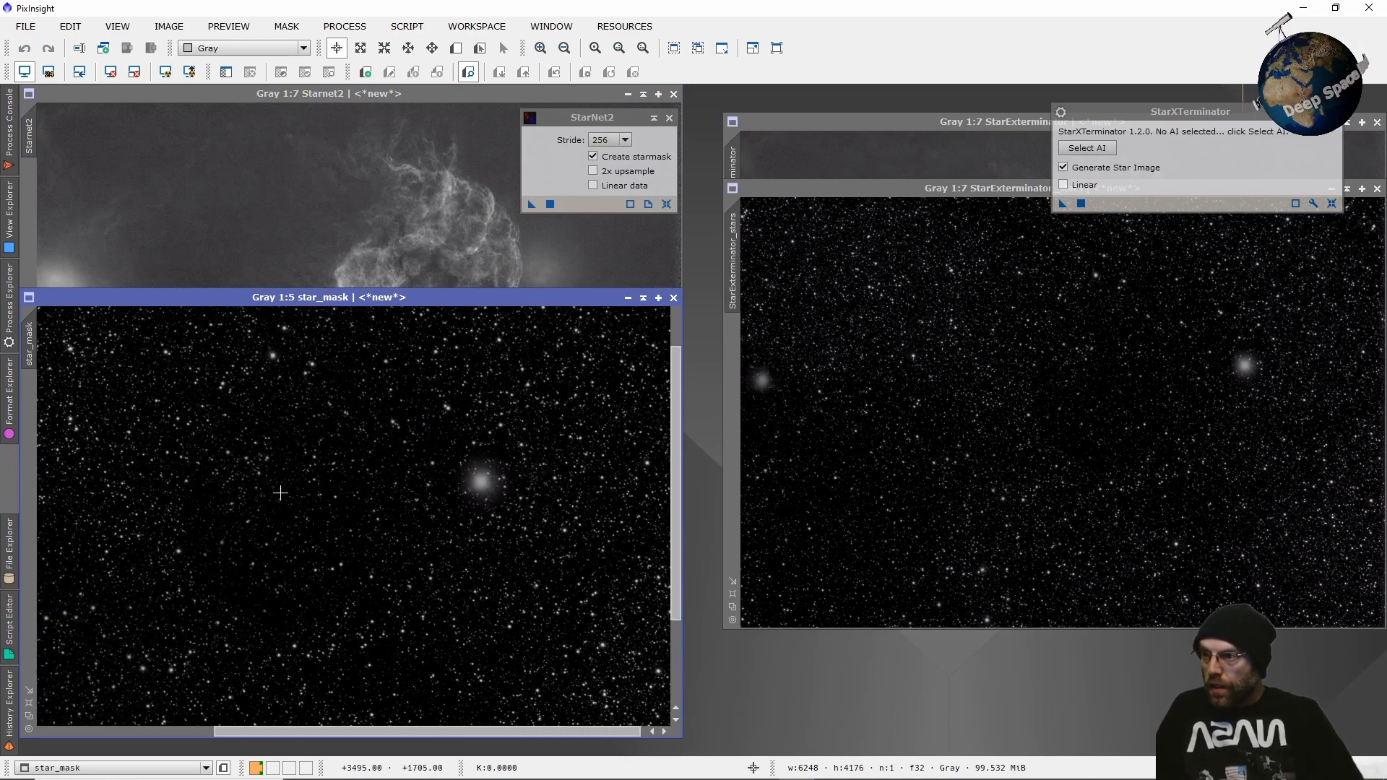
scroll(304, 488, up, 4)
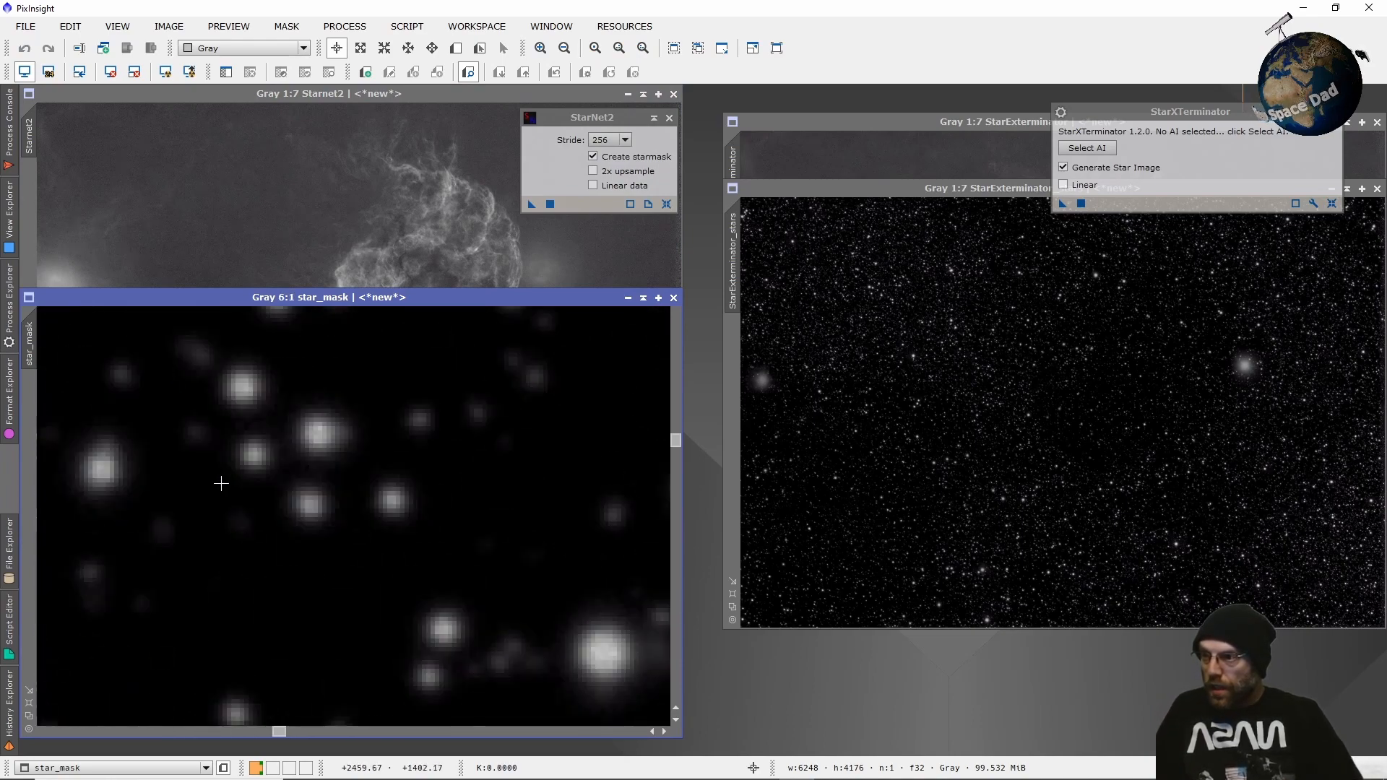
scroll(356, 529, up, 1)
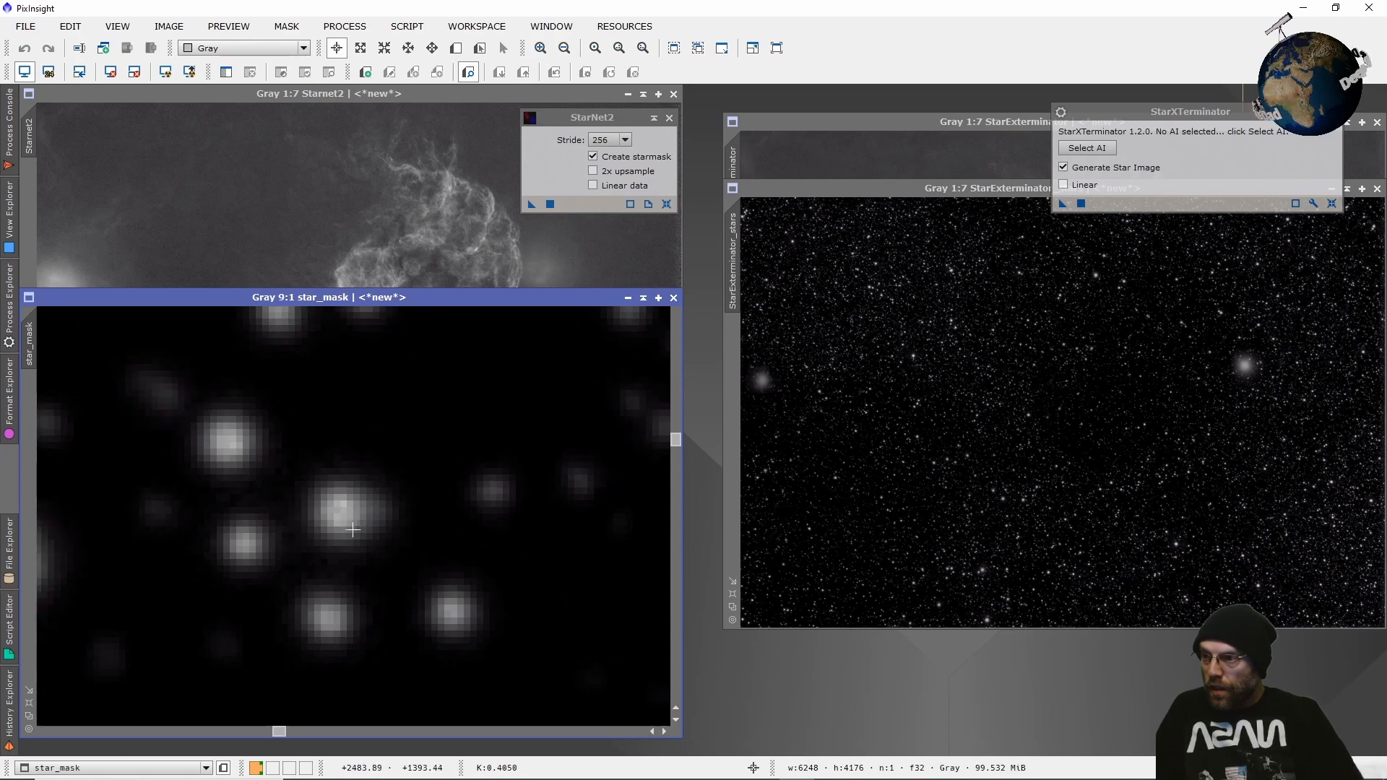
scroll(395, 496, down, 6)
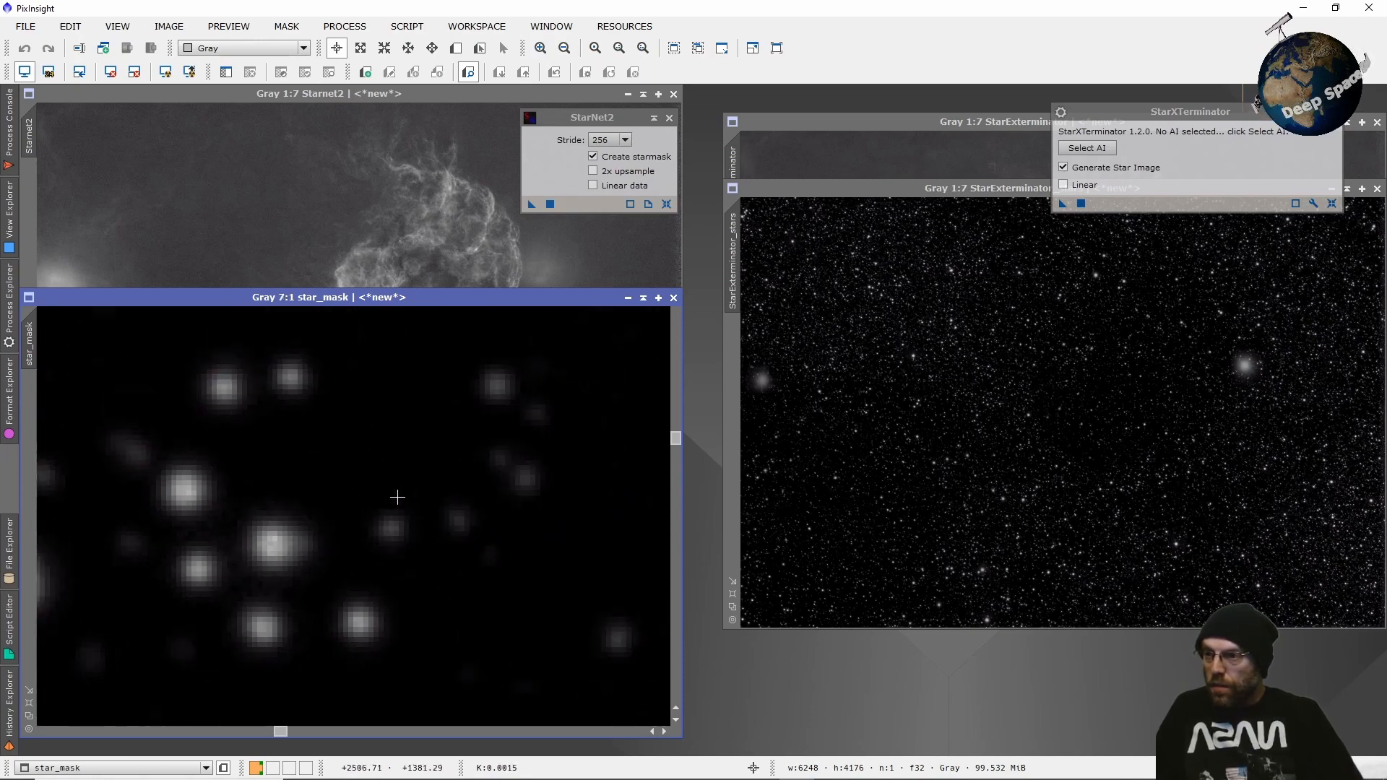
scroll(349, 479, up, 4)
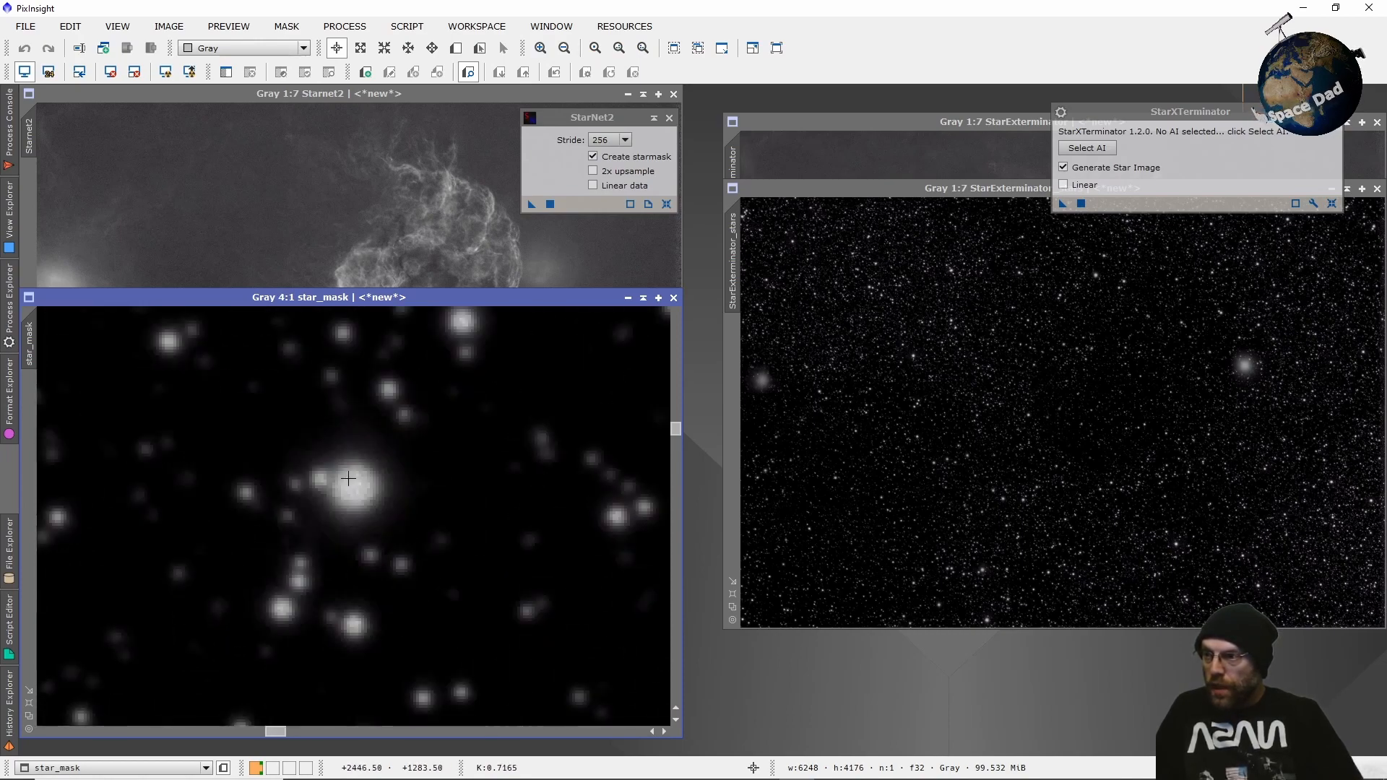
scroll(363, 549, up, 2)
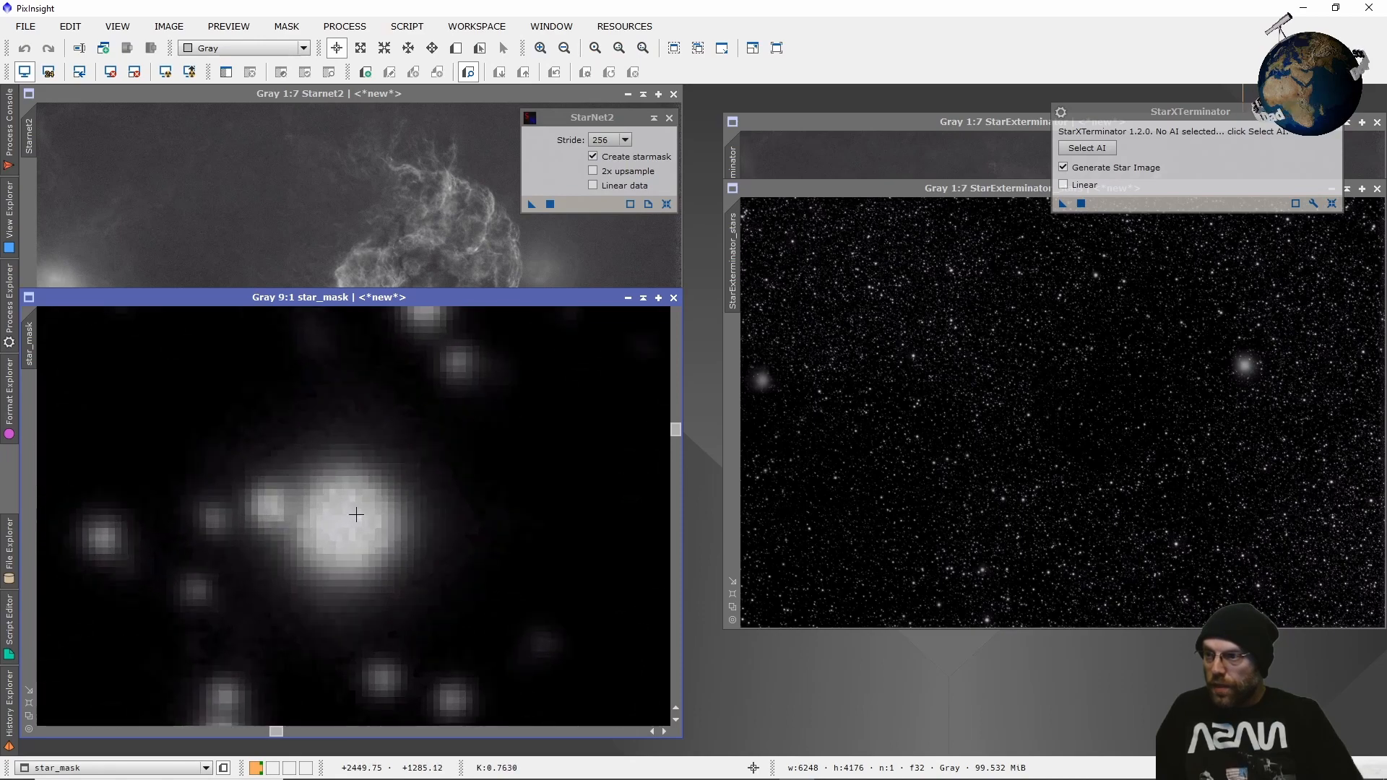
Apply MultiscaleLinearTransform to the star_mask image with a layer 1 bias of -0.200.
click(337, 24)
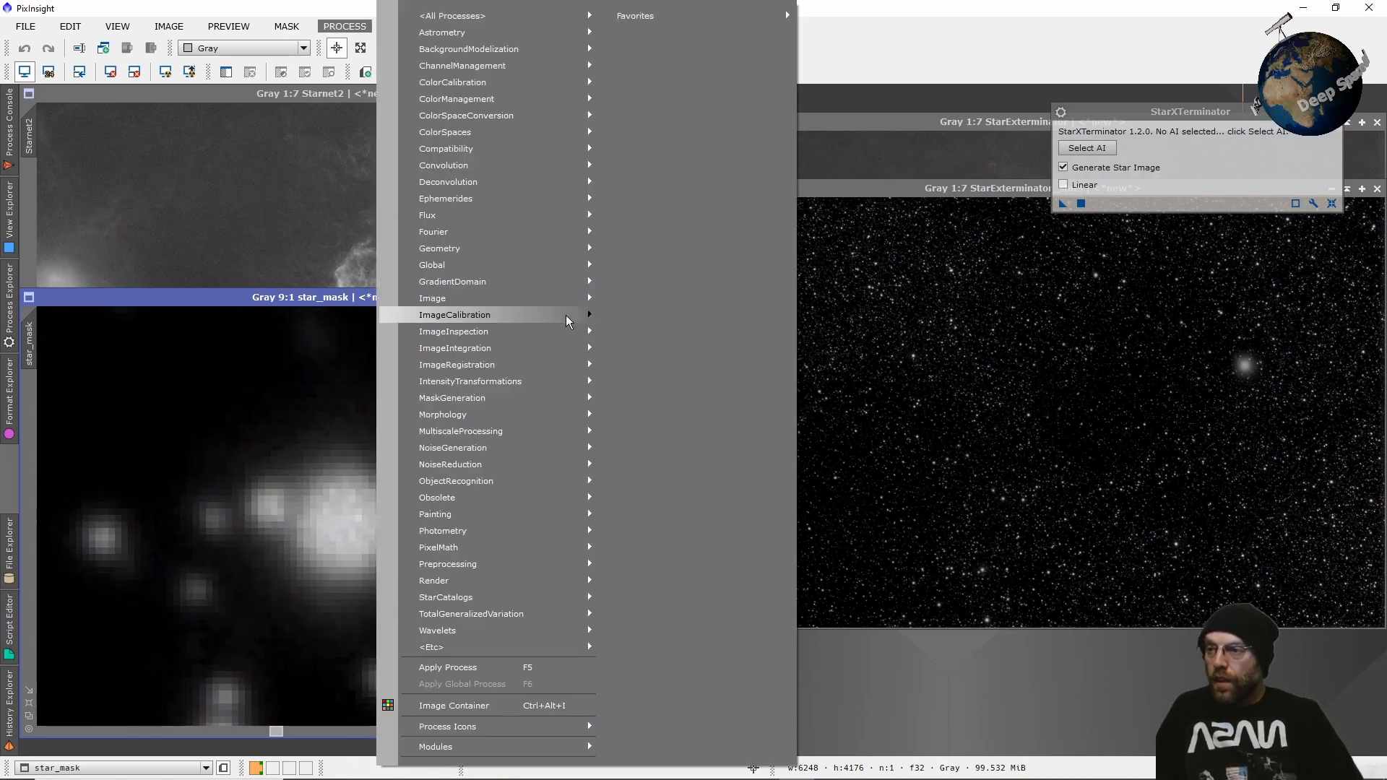
mouse_move(554, 427)
click(647, 451)
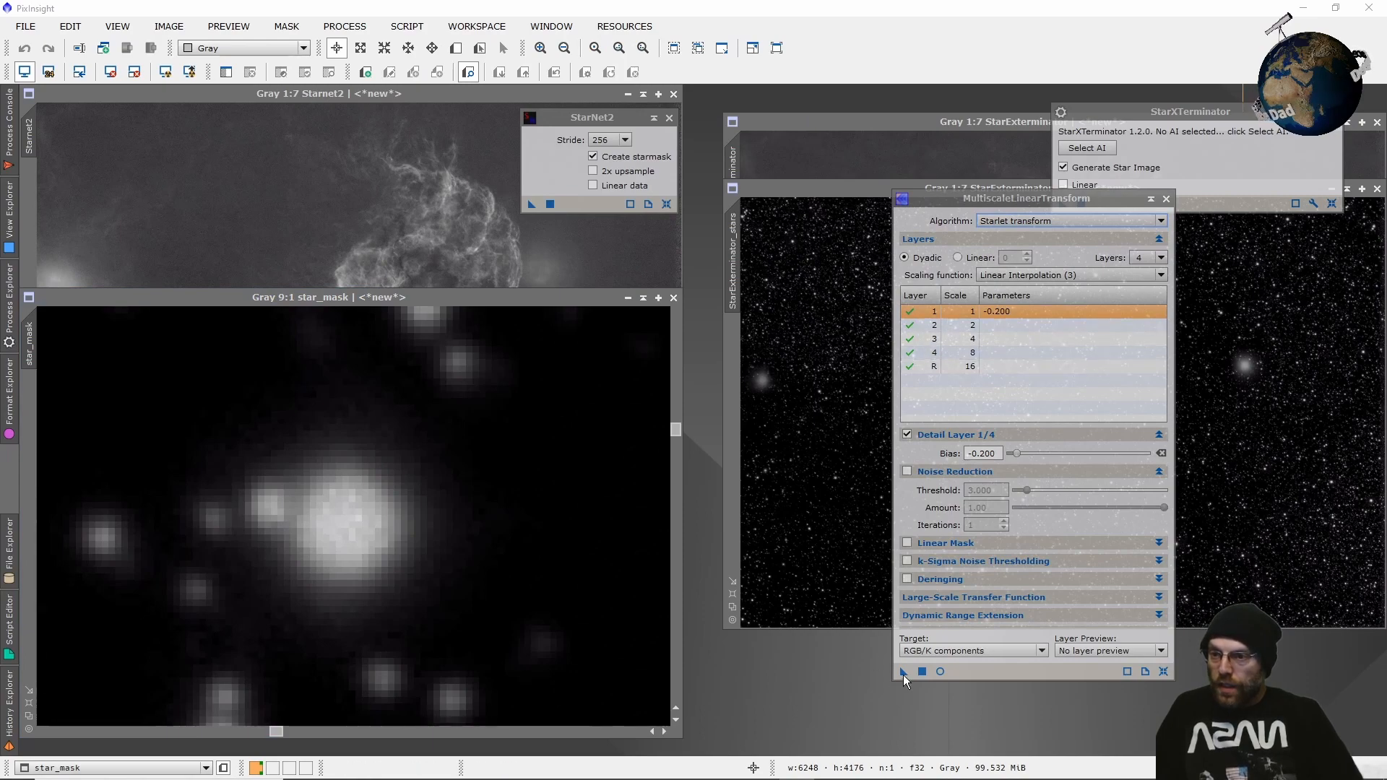
drag(903, 671, 341, 546)
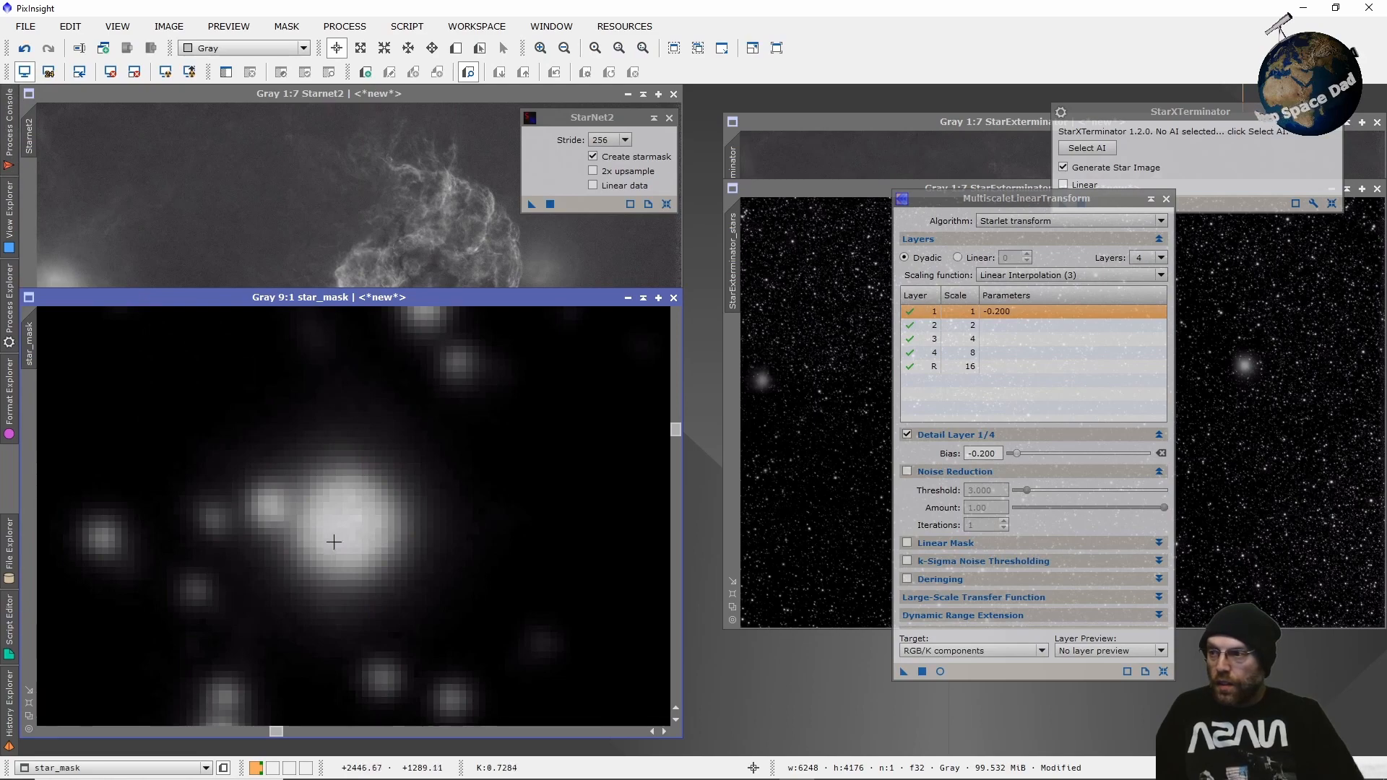
Examine the smoothed stars and the grid pattern in the bright star of the star_mask image.
scroll(499, 549, down, 12)
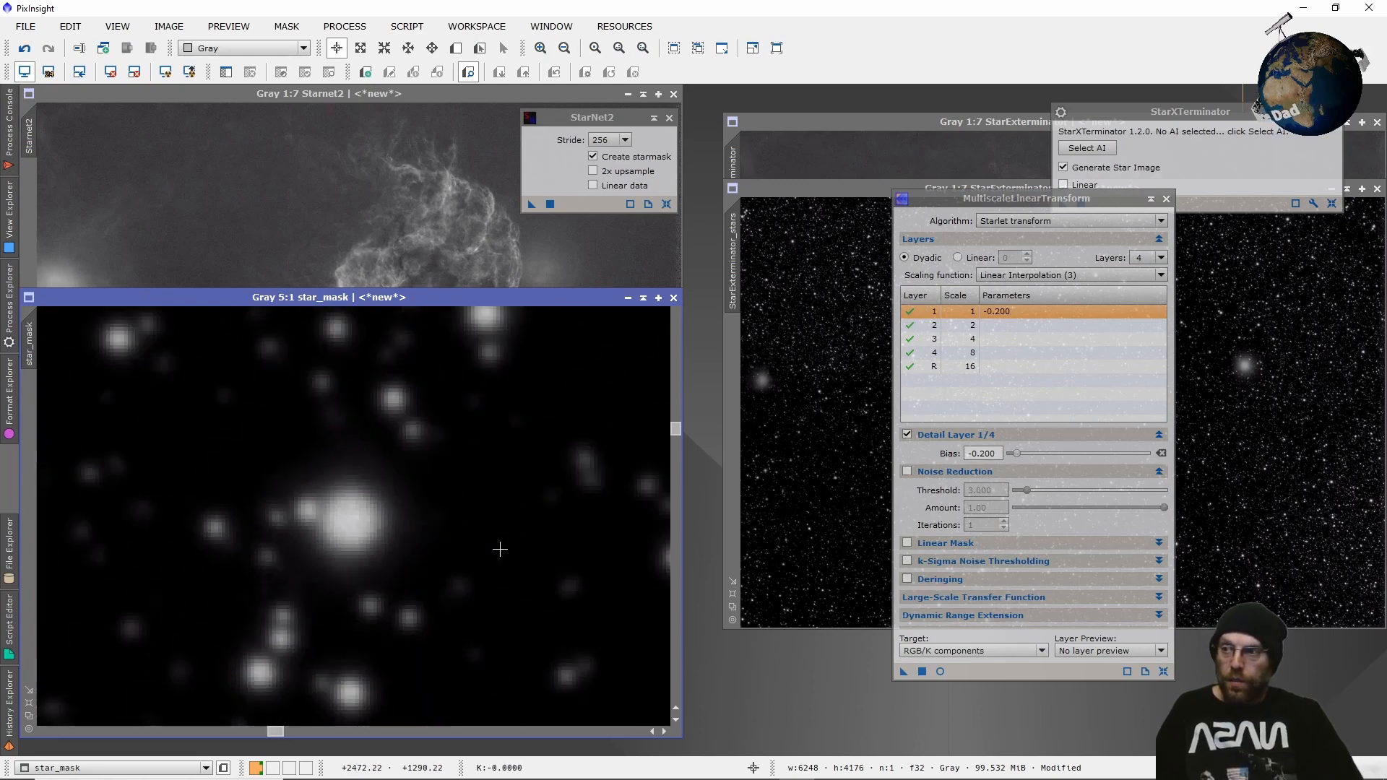
scroll(500, 549, down, 2)
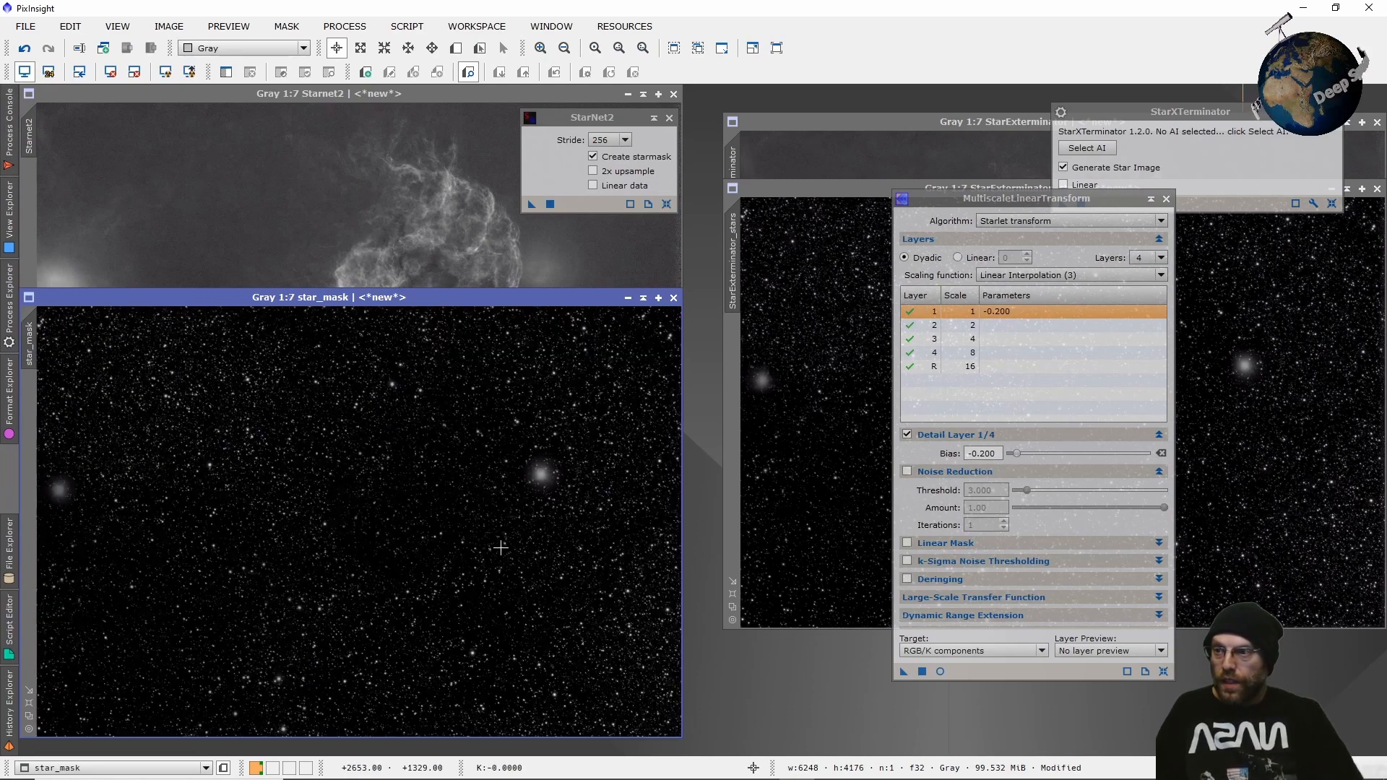
scroll(540, 489, up, 4)
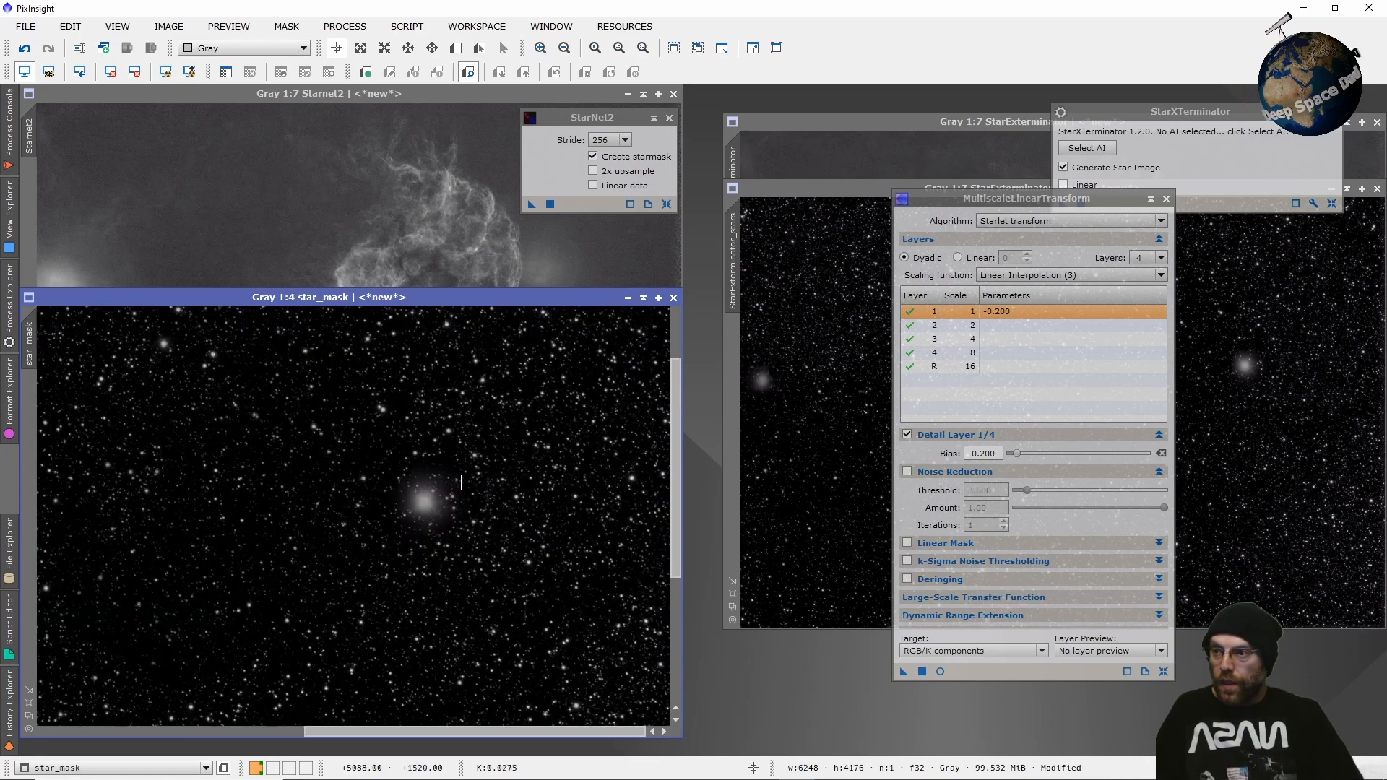
scroll(316, 557, up, 4)
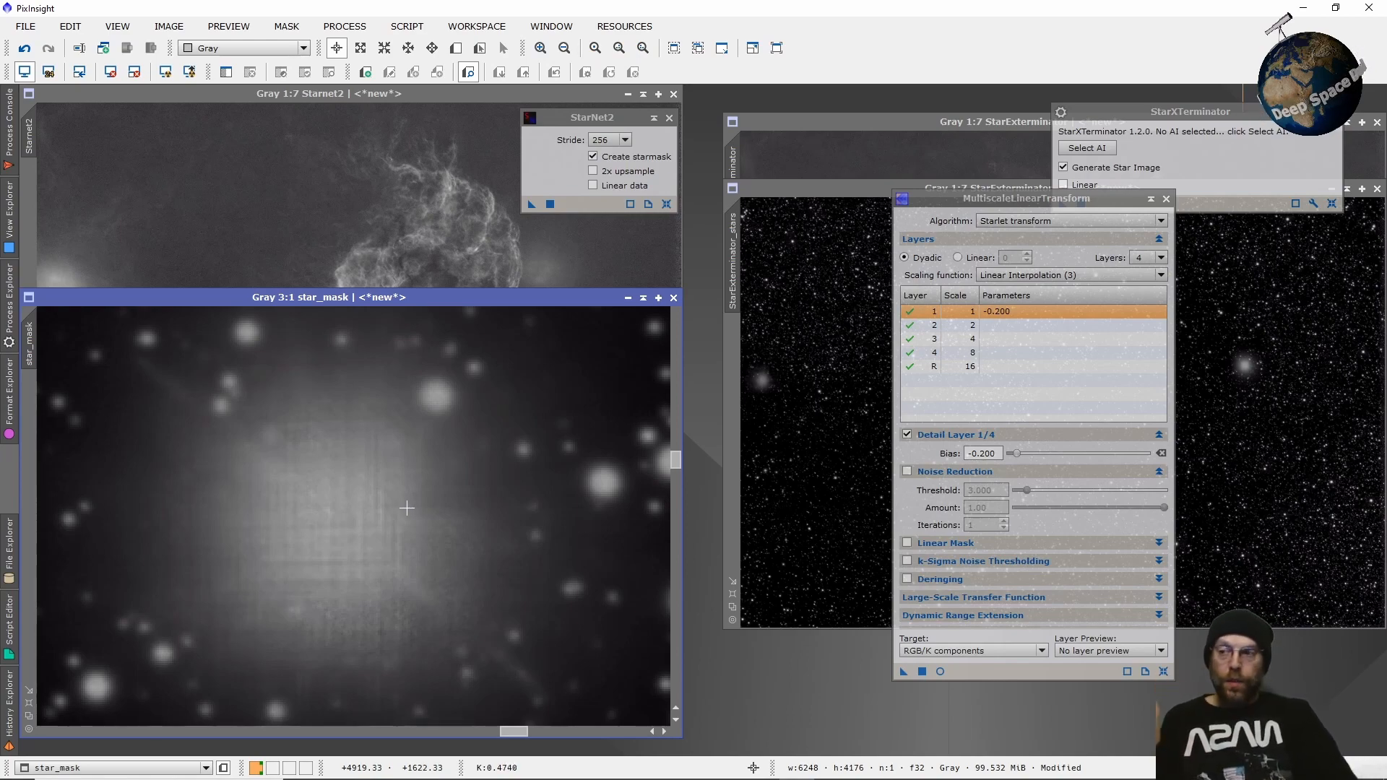
scroll(412, 440, down, 2)
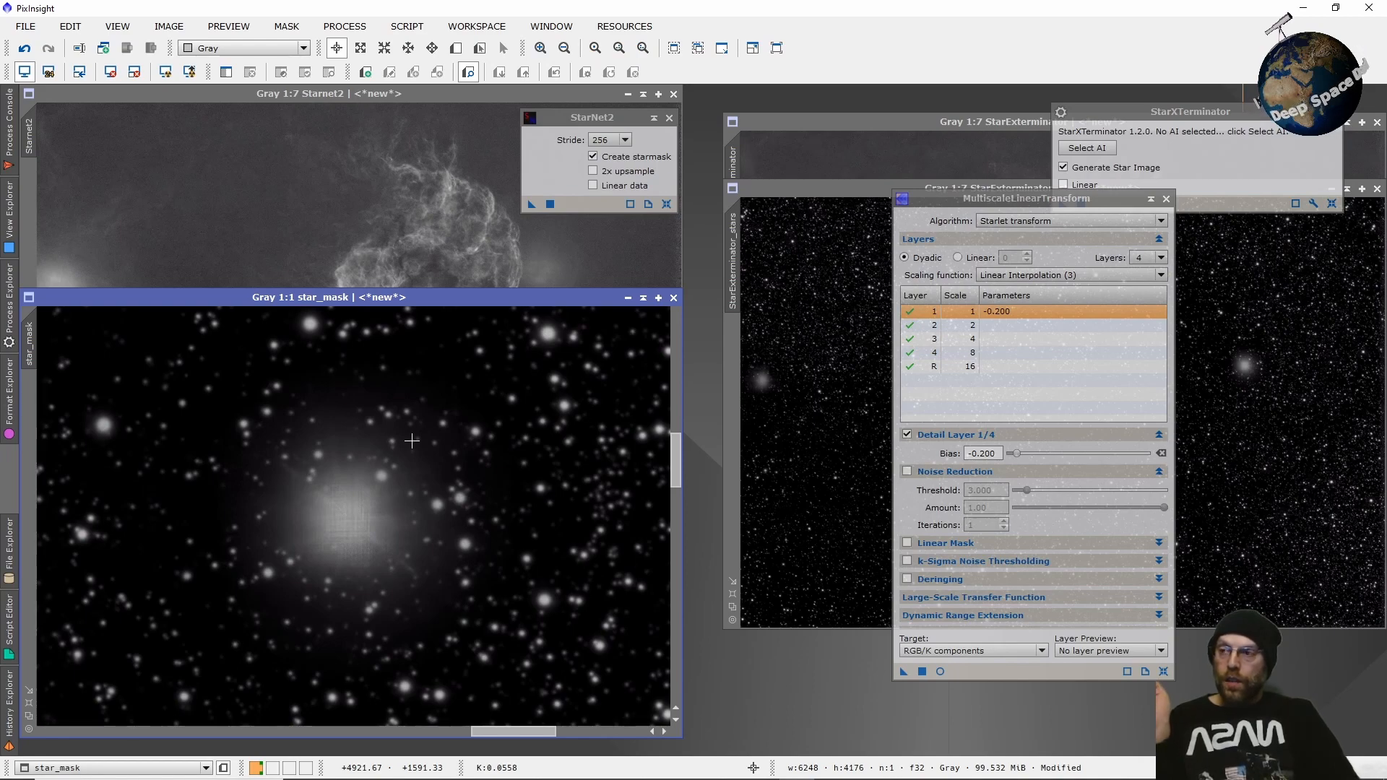
drag(354, 297, 424, 237)
scroll(450, 483, down, 2)
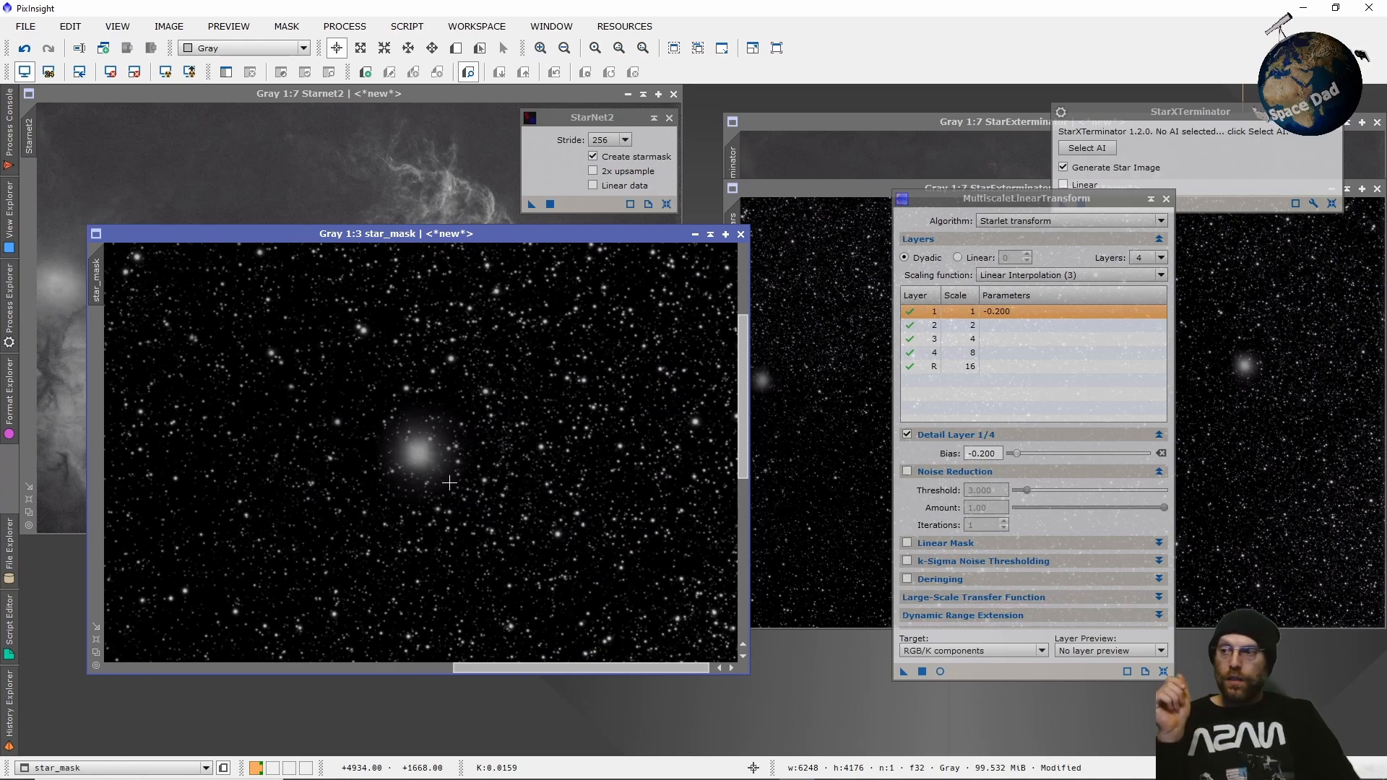
scroll(449, 483, down, 4)
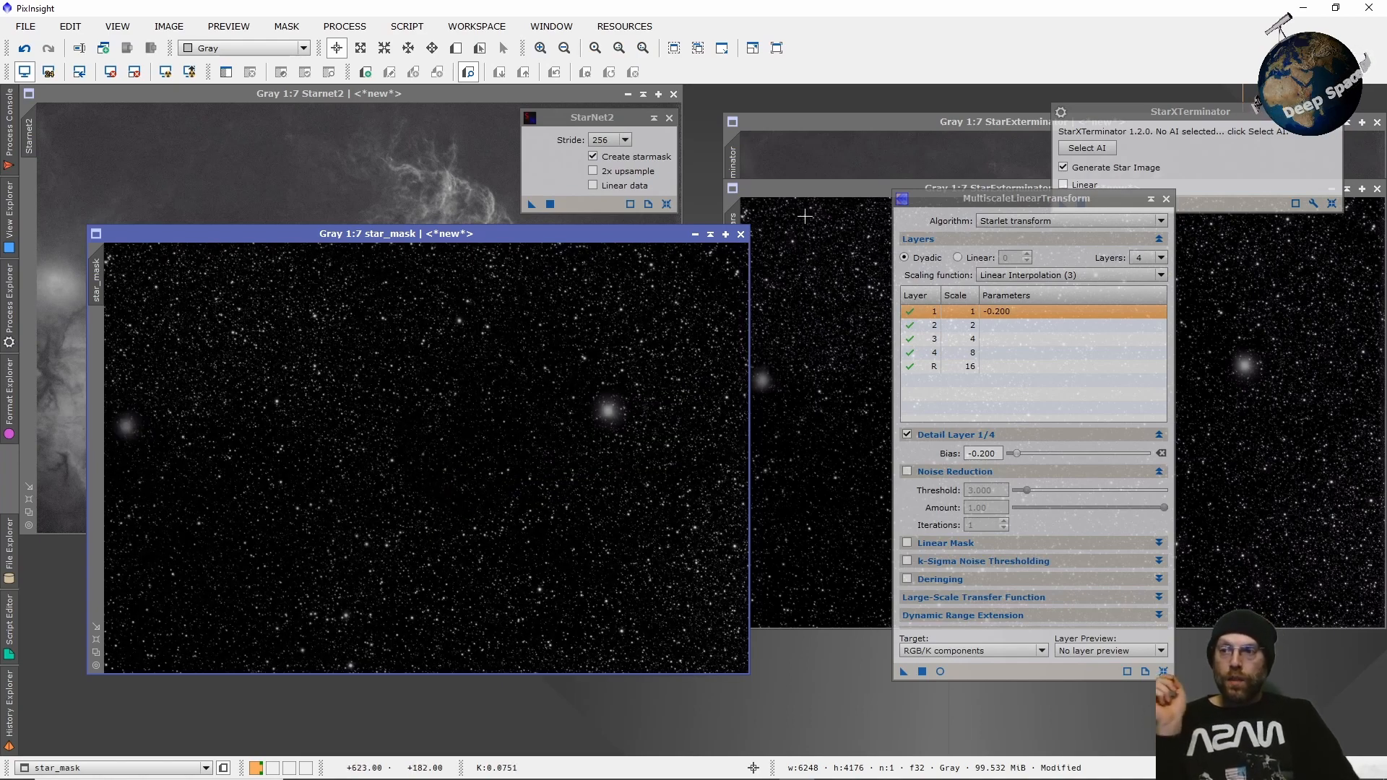
Move the starless StarExterminator image over the star_mask image and examine its nebula filaments and the bright star's halo.
mouse_move(816, 190)
mouse_down()
mouse_move(300, 206)
mouse_move(695, 208)
mouse_move(829, 190)
mouse_up()
drag(835, 118, 198, 137)
scroll(290, 286, down, 2)
scroll(291, 286, up, 6)
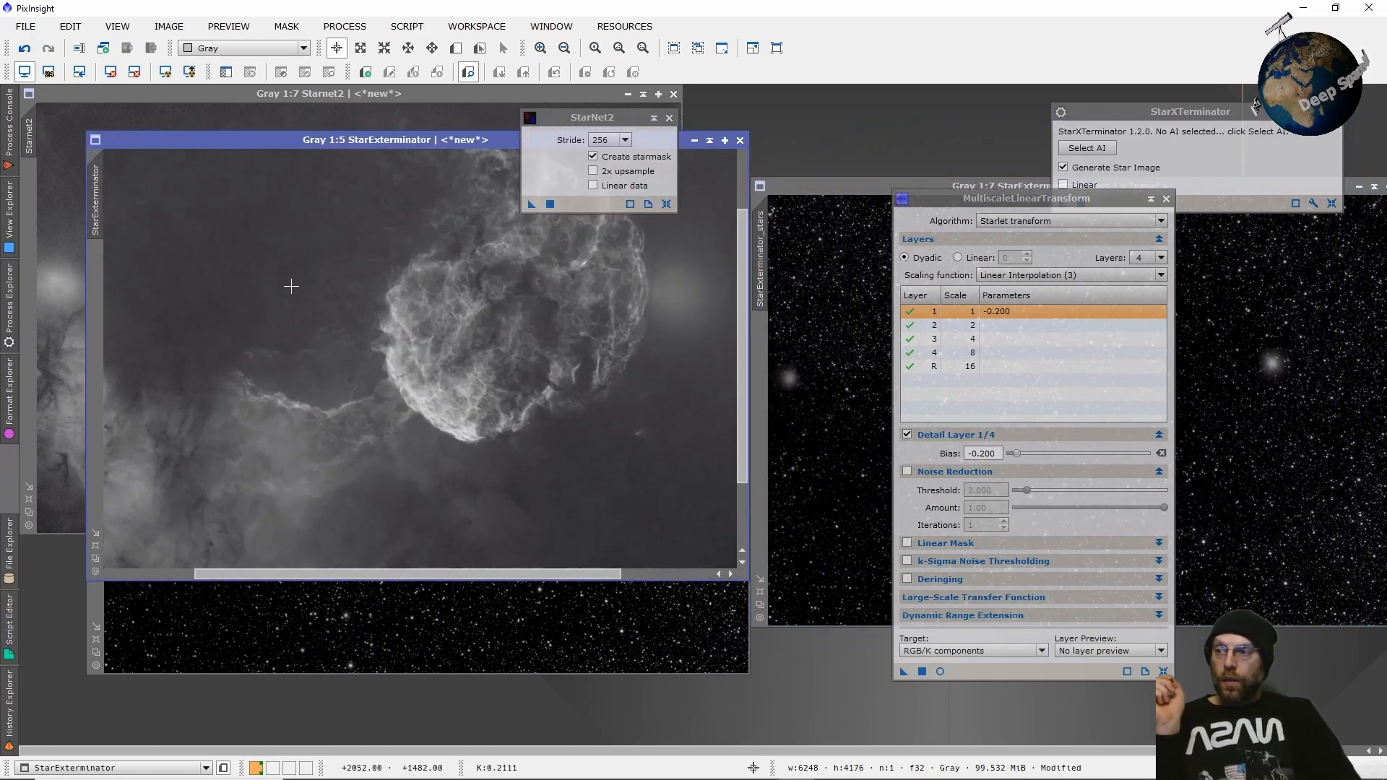
scroll(291, 286, up, 2)
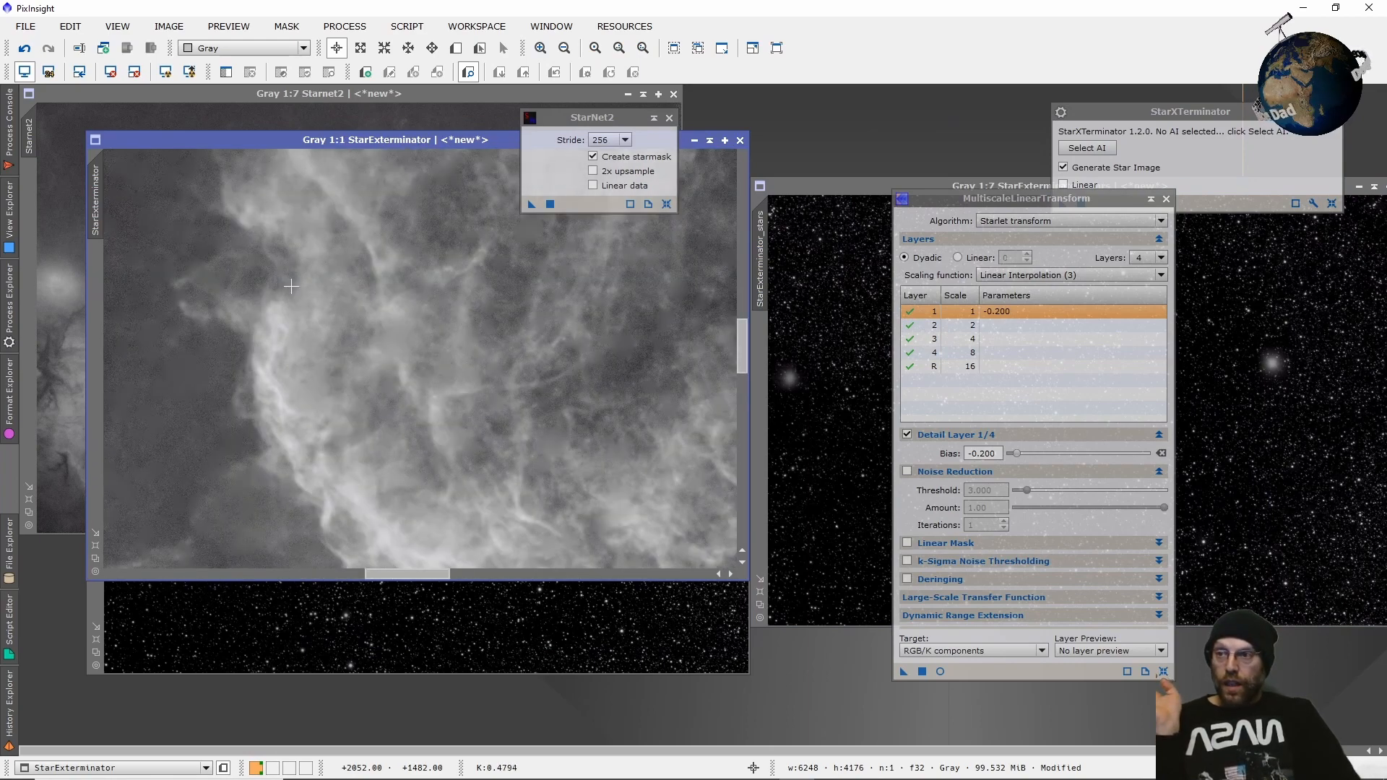
scroll(453, 373, down, 7)
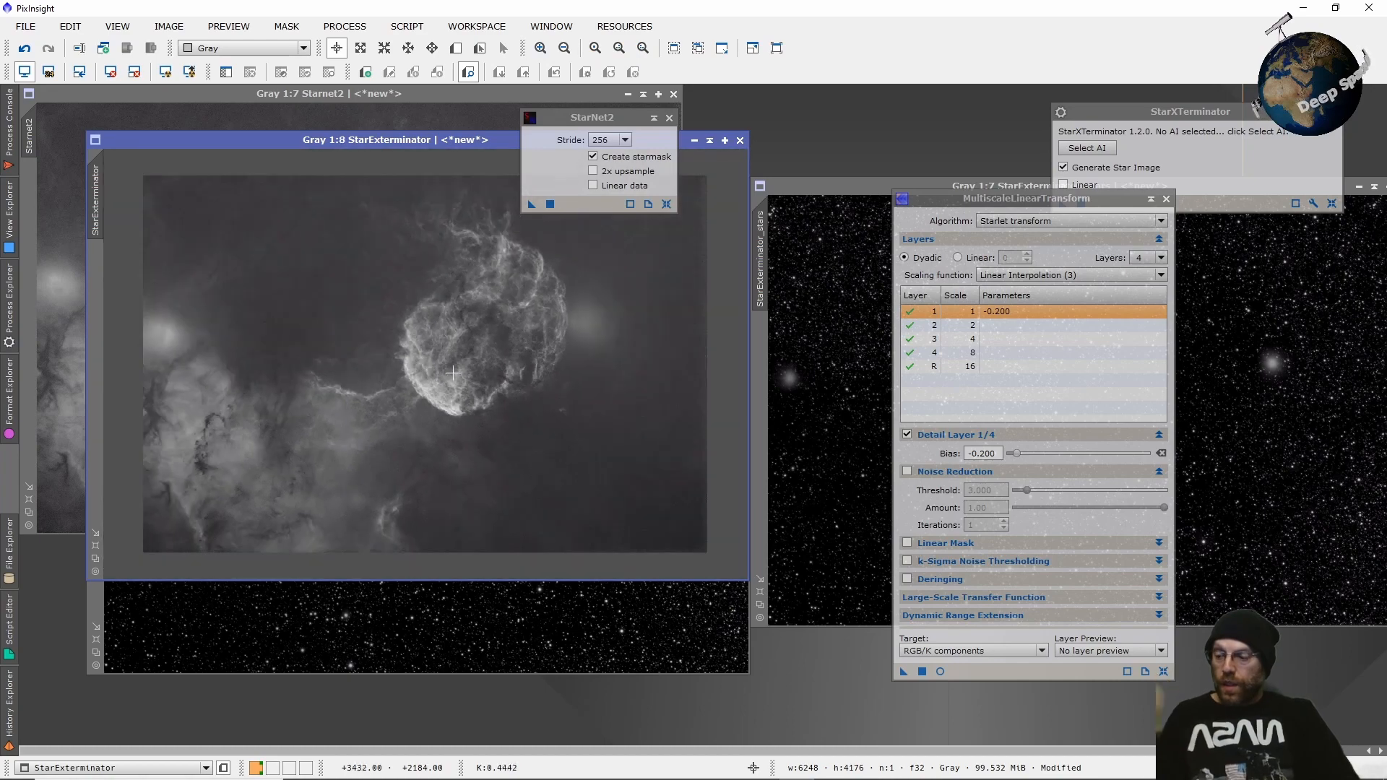
scroll(487, 374, up, 6)
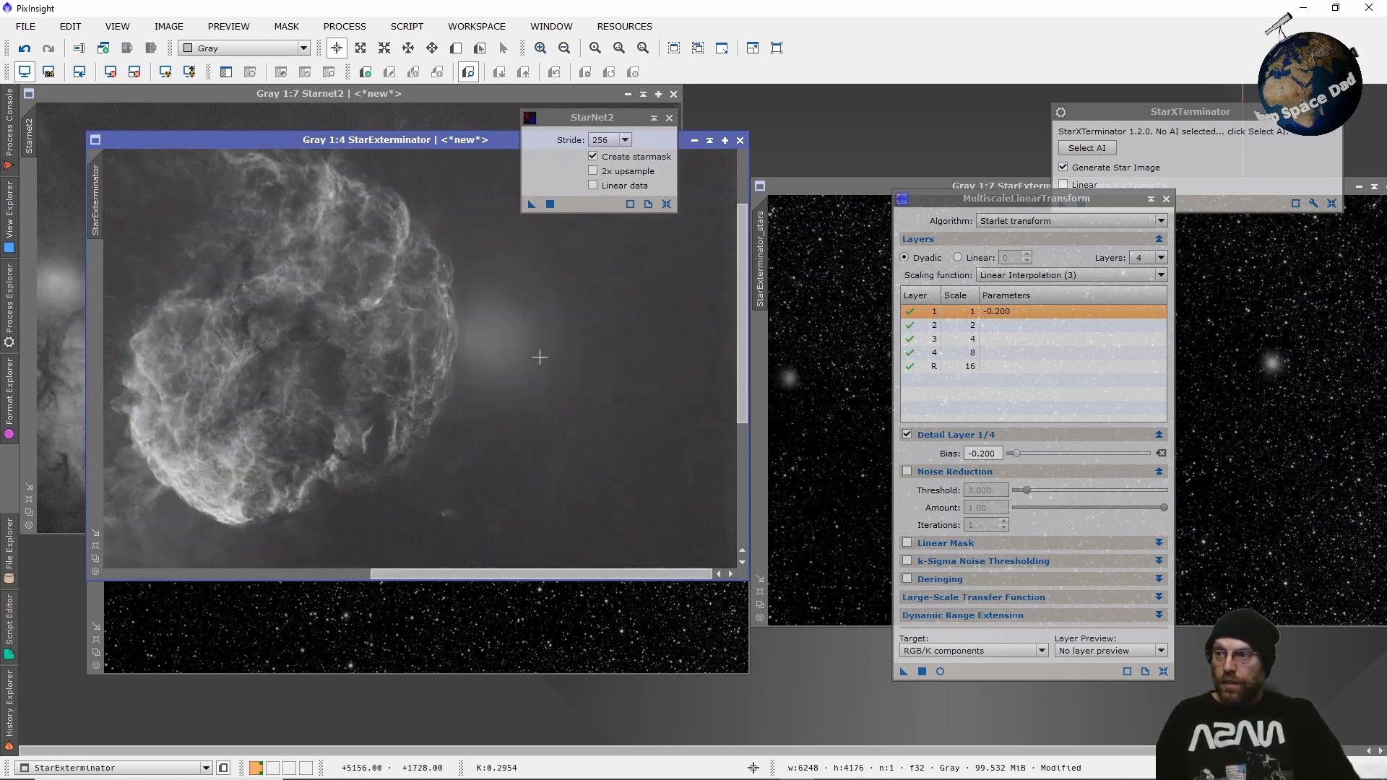
scroll(333, 385, up, 1)
scroll(455, 340, down, 1)
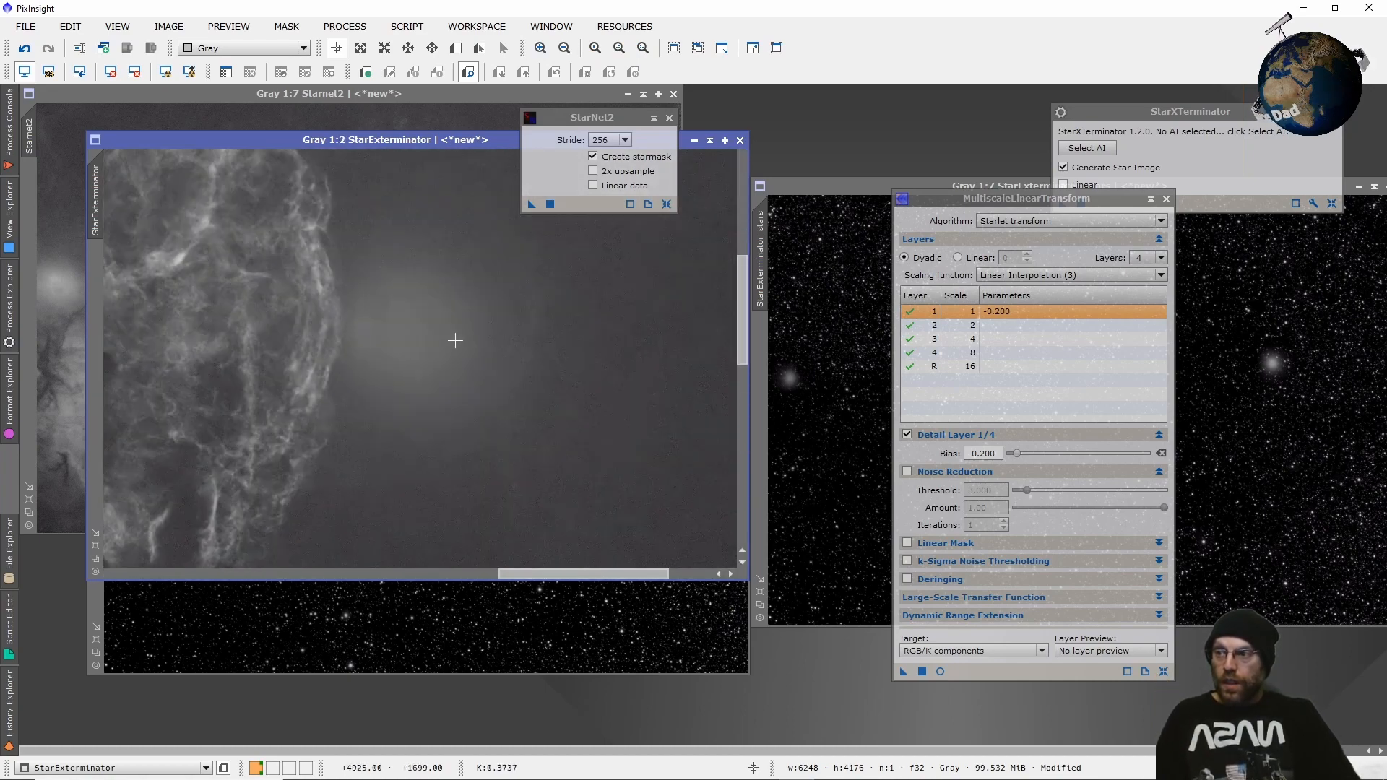
Move the StarExterminator_stars image beside the other results and examine its stars for artifacts at up to 6:1 zoom.
drag(834, 185, 248, 175)
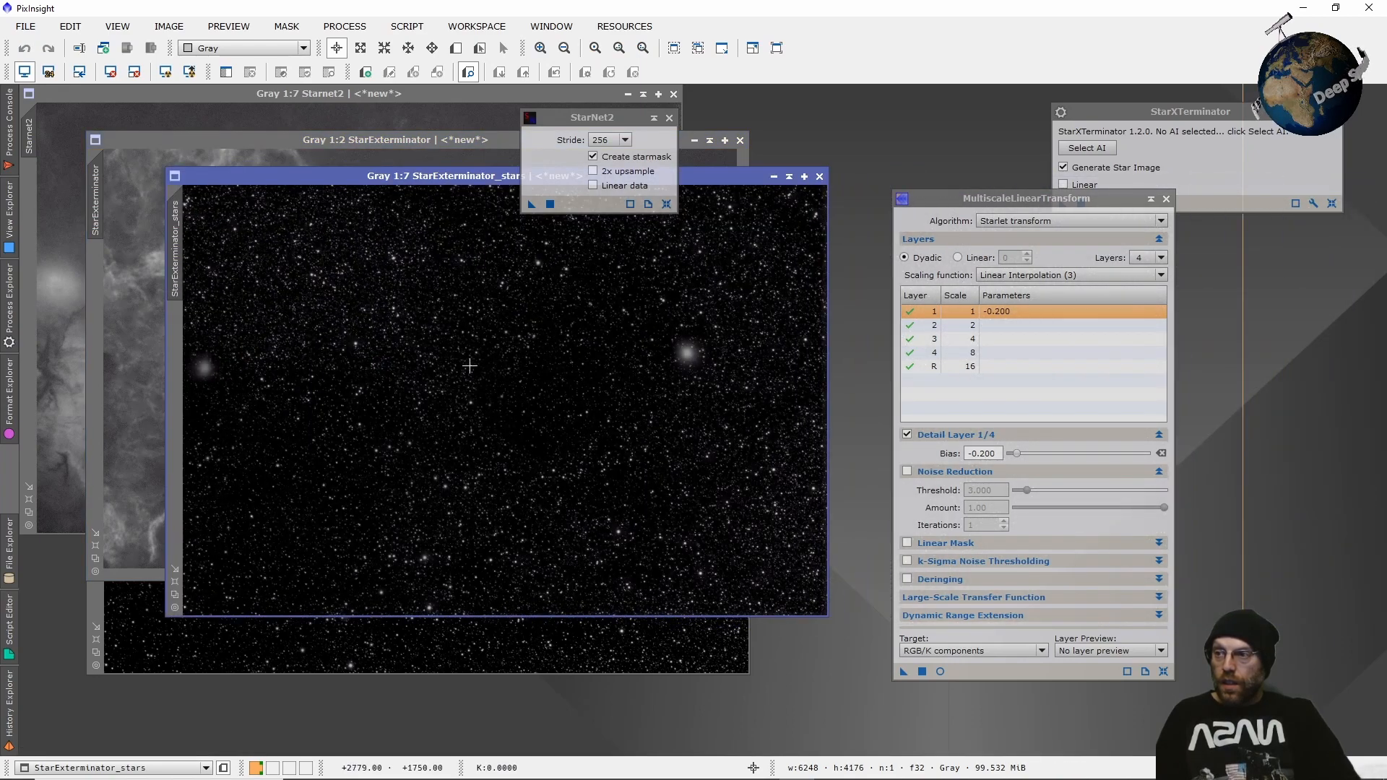
scroll(470, 365, up, 5)
scroll(468, 363, up, 4)
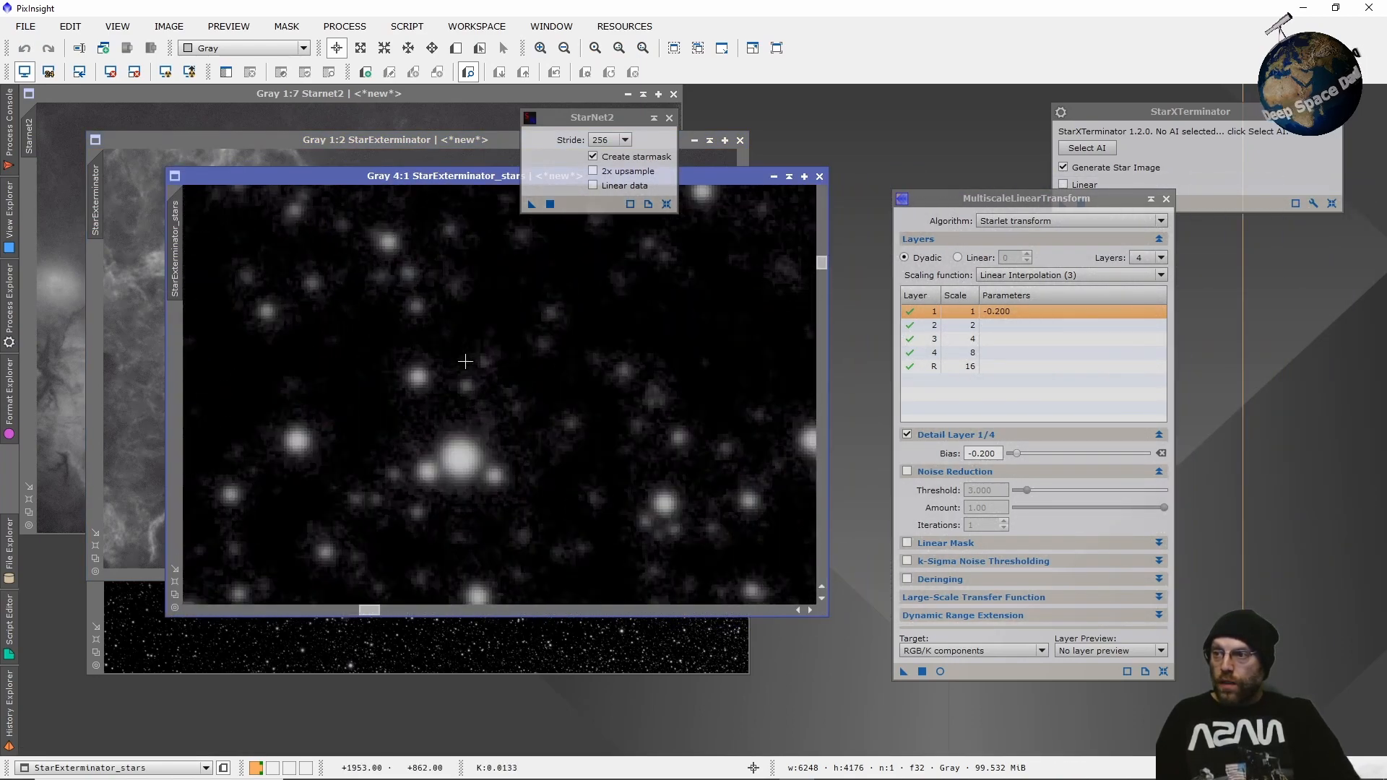
scroll(465, 369, up, 2)
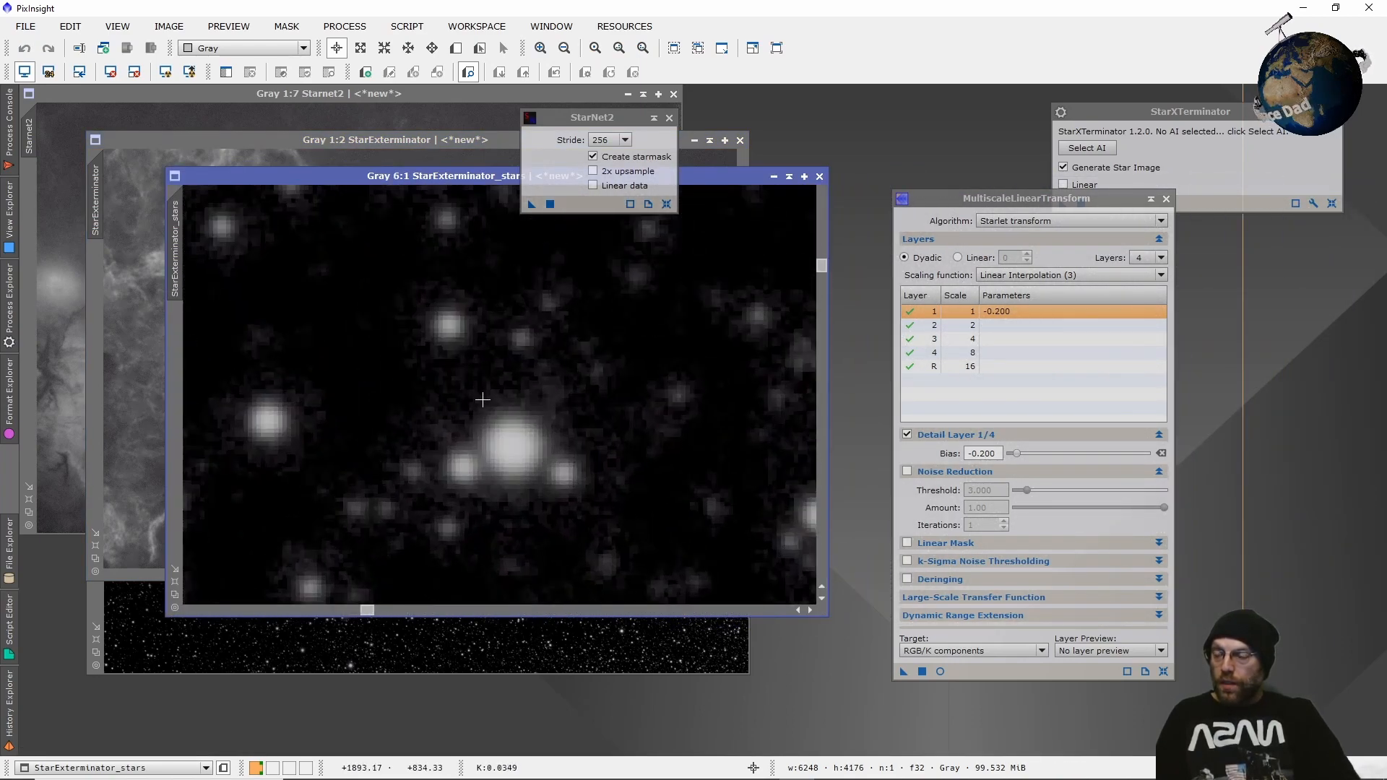
scroll(482, 399, down, 6)
Examine the dark background sky in the upper-left area of the starless StarExterminator image at up to 2:1 zoom.
click(311, 139)
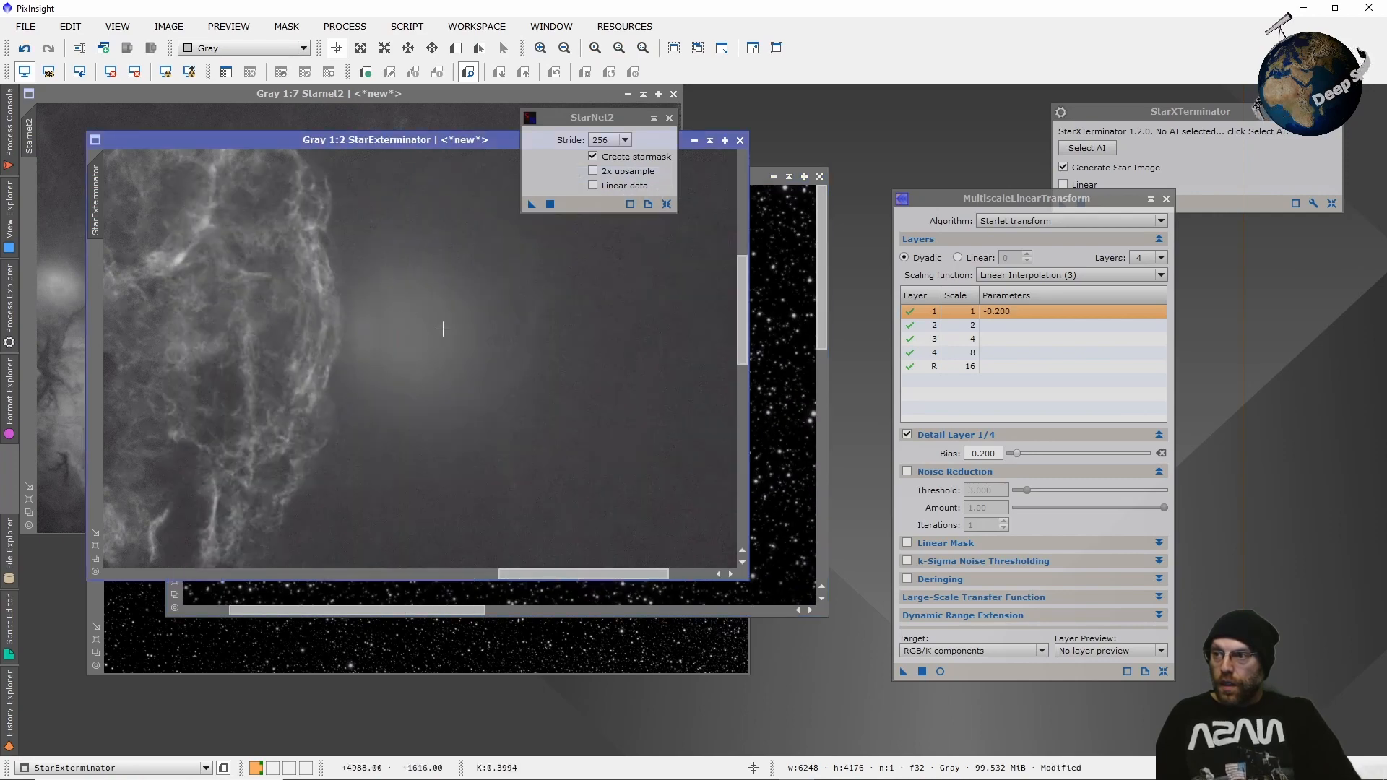
scroll(443, 329, down, 2)
scroll(311, 282, up, 5)
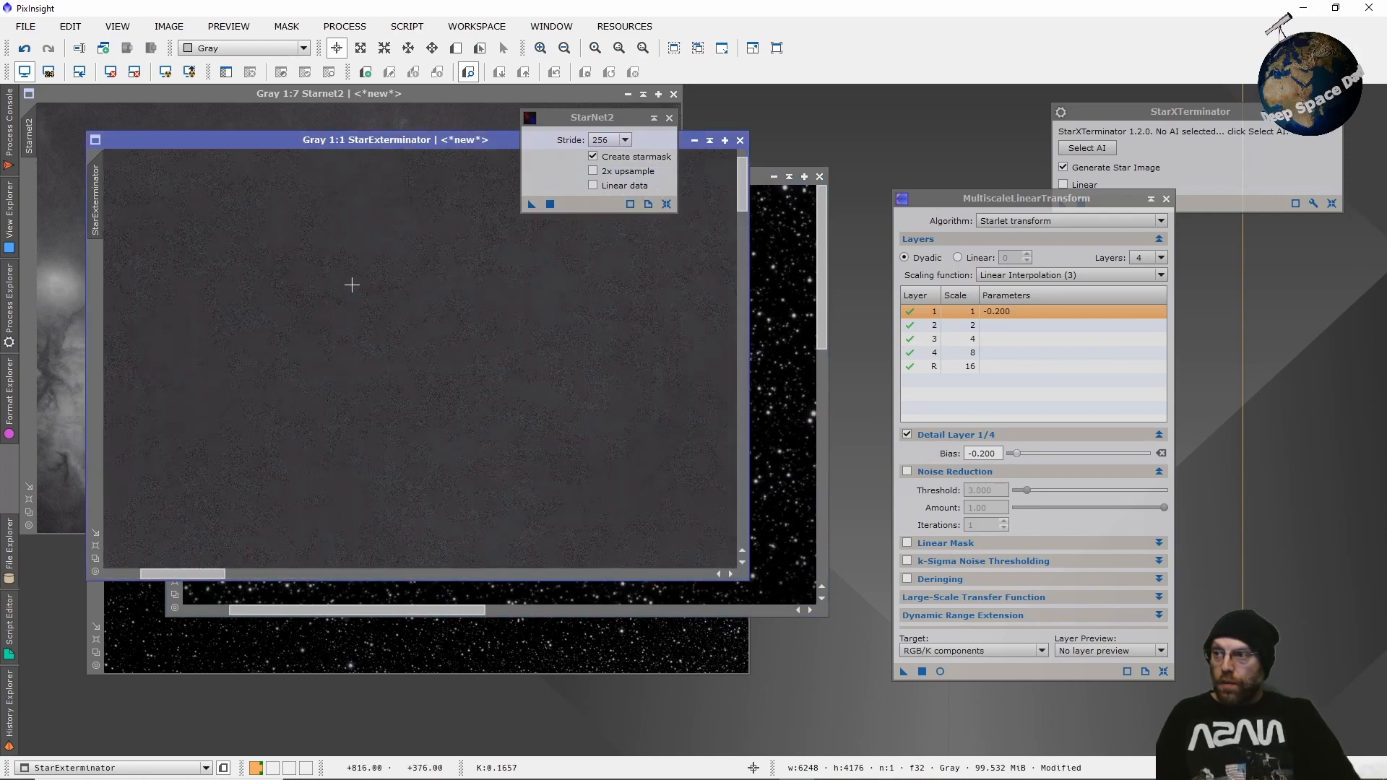
scroll(361, 287, up, 1)
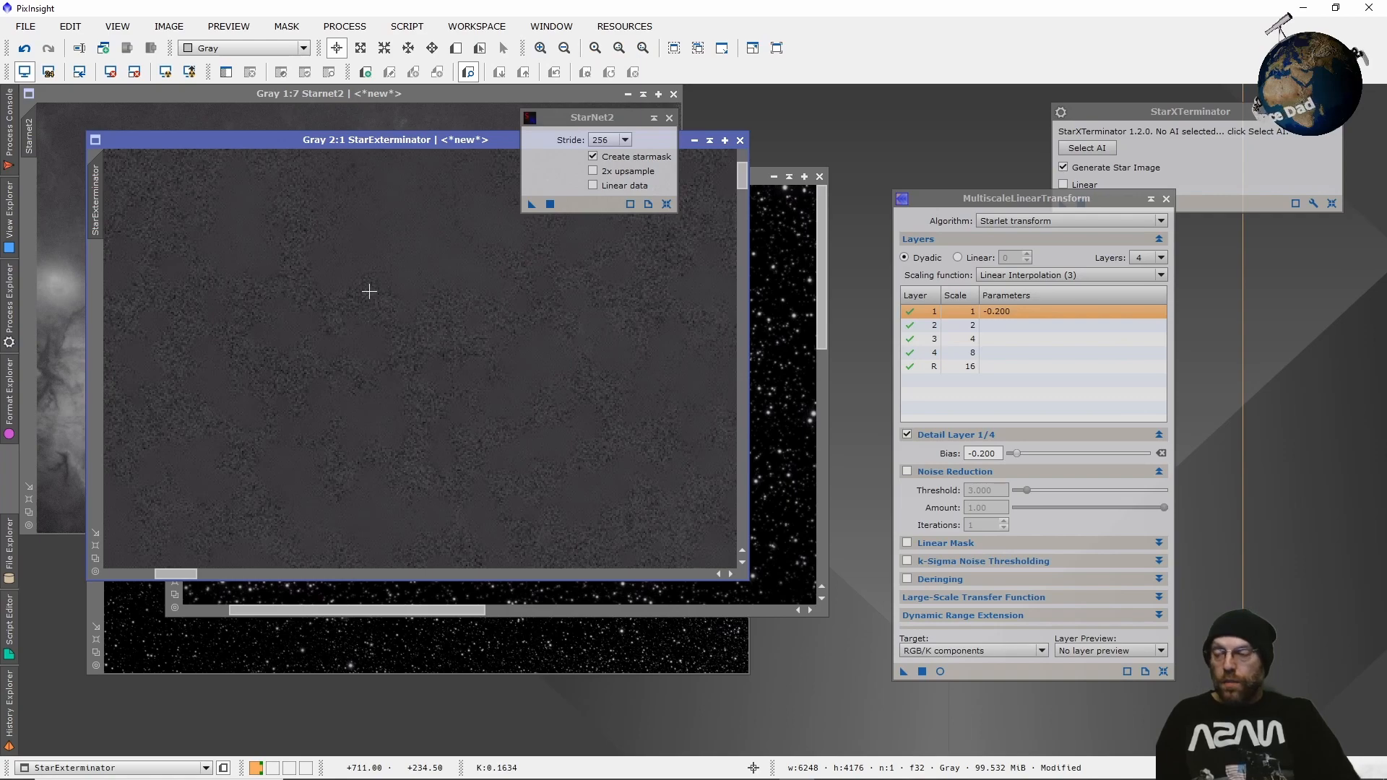
scroll(369, 291, down, 5)
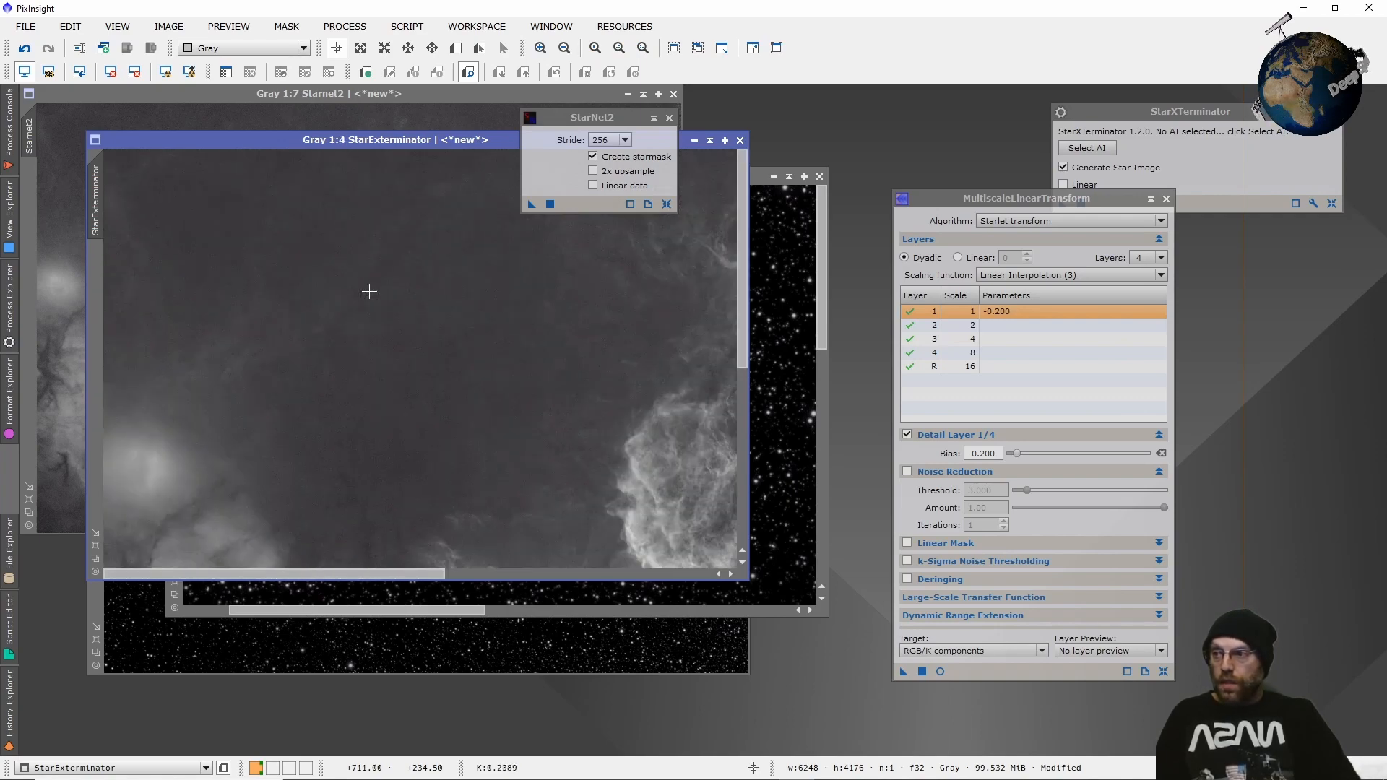
scroll(369, 291, down, 2)
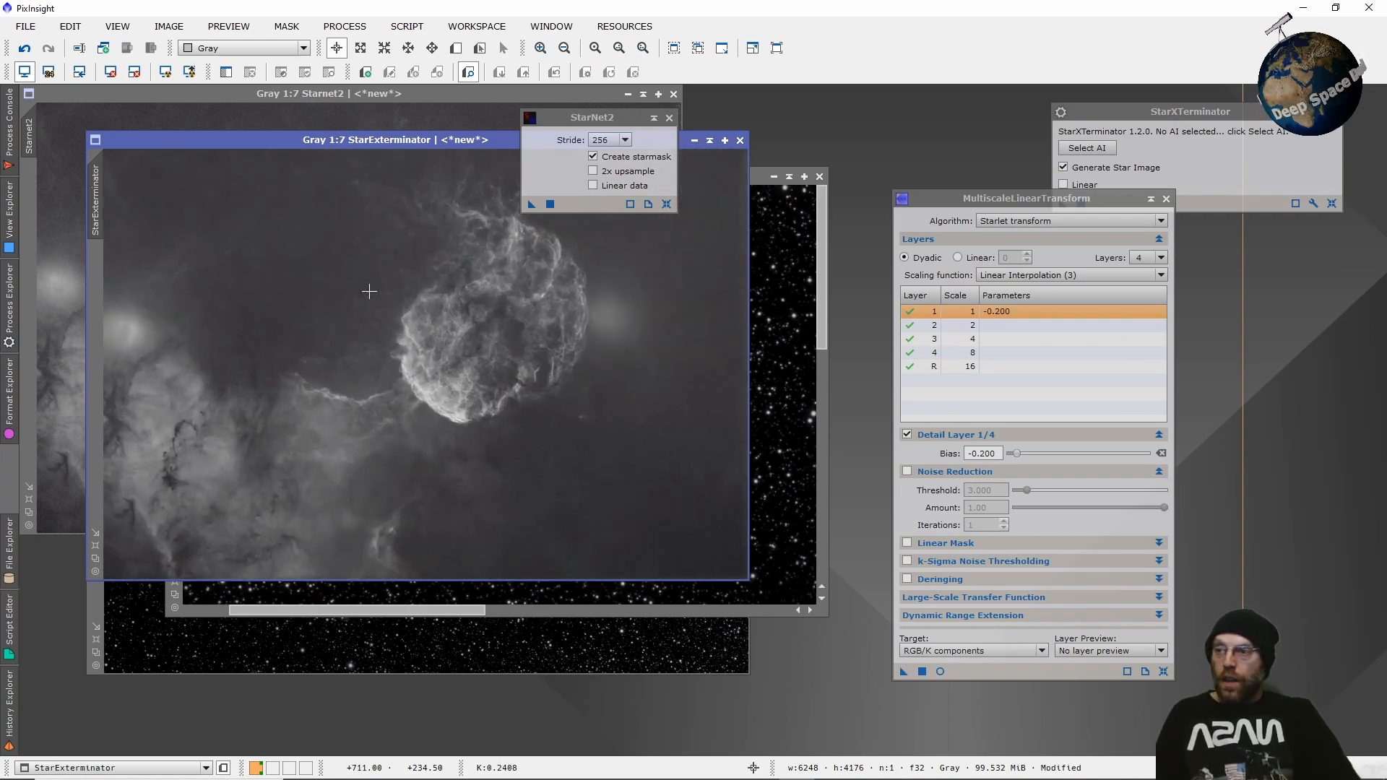
Arrange the StarExterminator images side by side with the Starnet2 and star_mask images, with both starless images in front.
drag(367, 145, 968, 92)
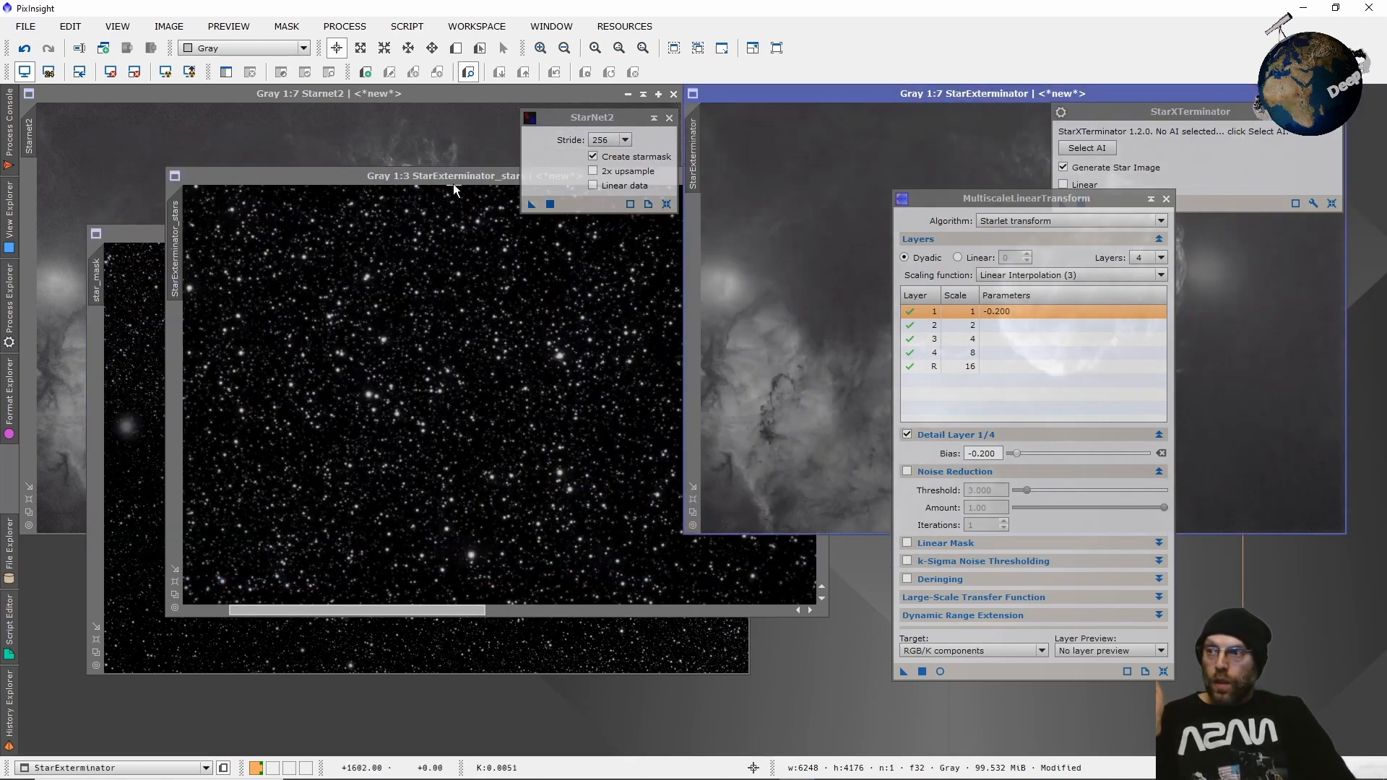
drag(448, 185, 971, 223)
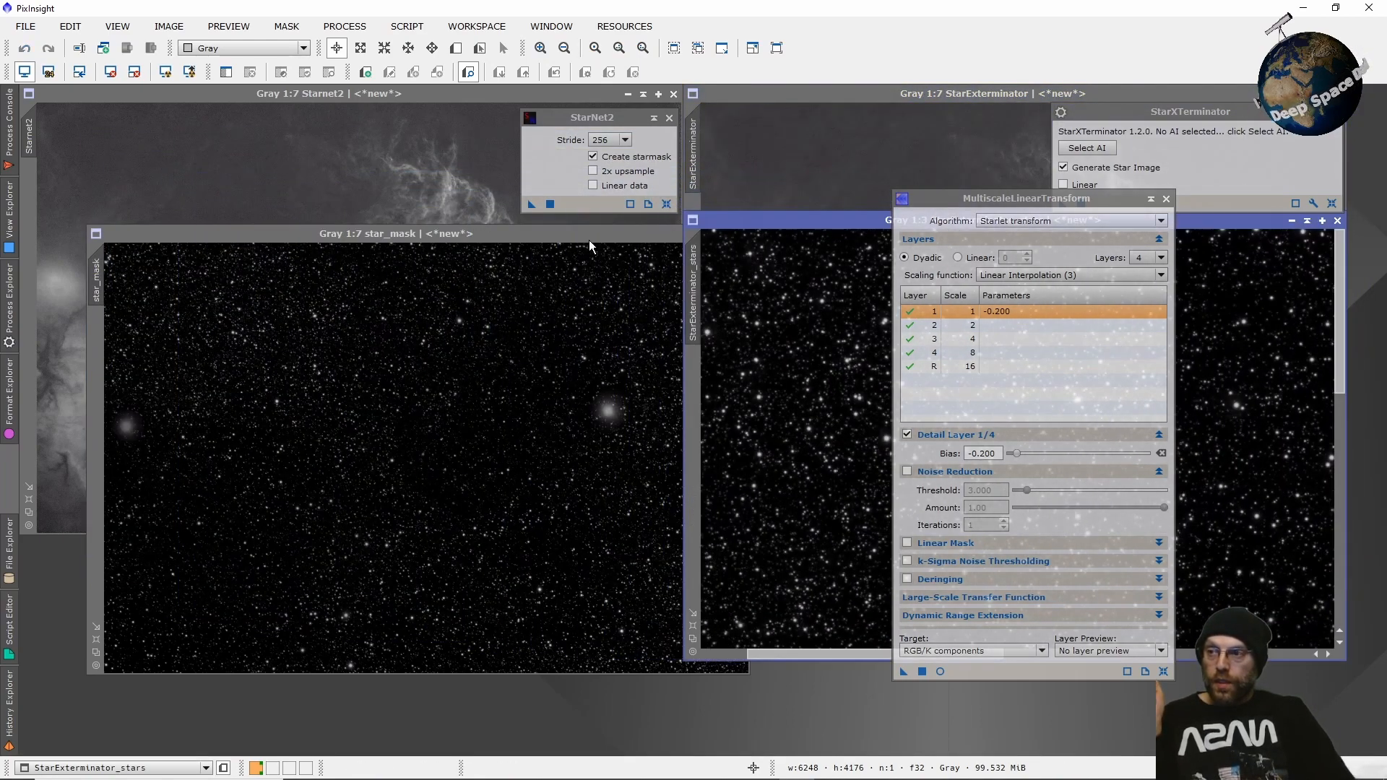
drag(559, 238, 522, 237)
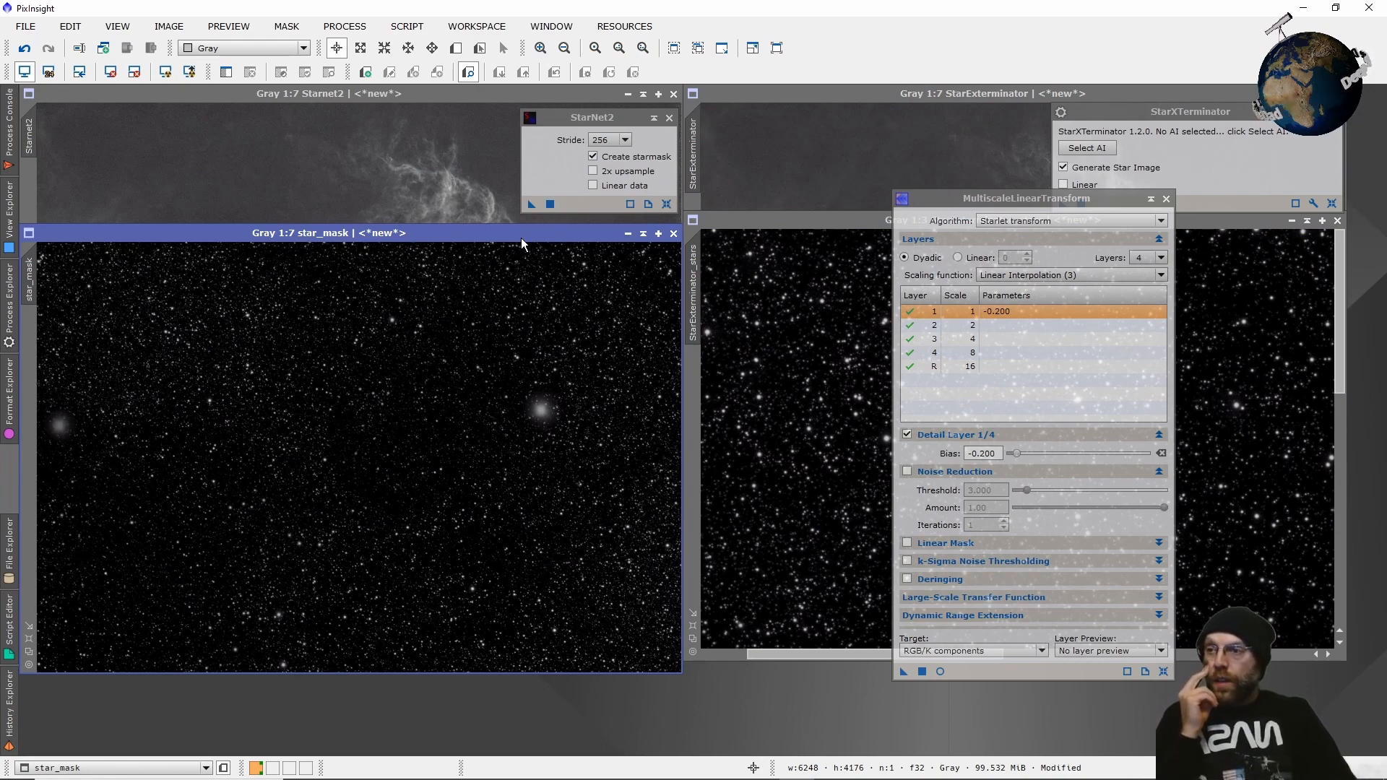
click(877, 92)
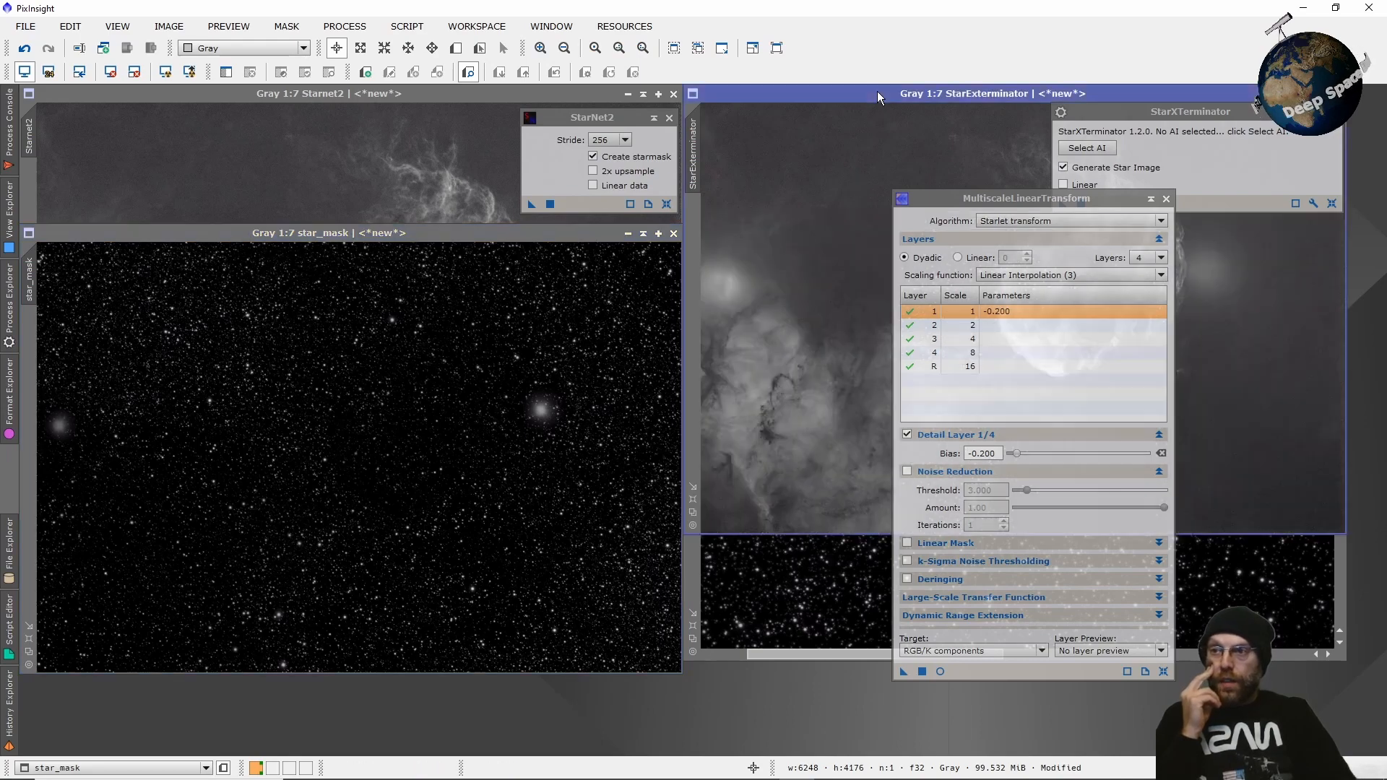
mouse_move(877, 91)
mouse_down()
mouse_move(726, 136)
mouse_move(787, 132)
mouse_move(873, 89)
mouse_up()
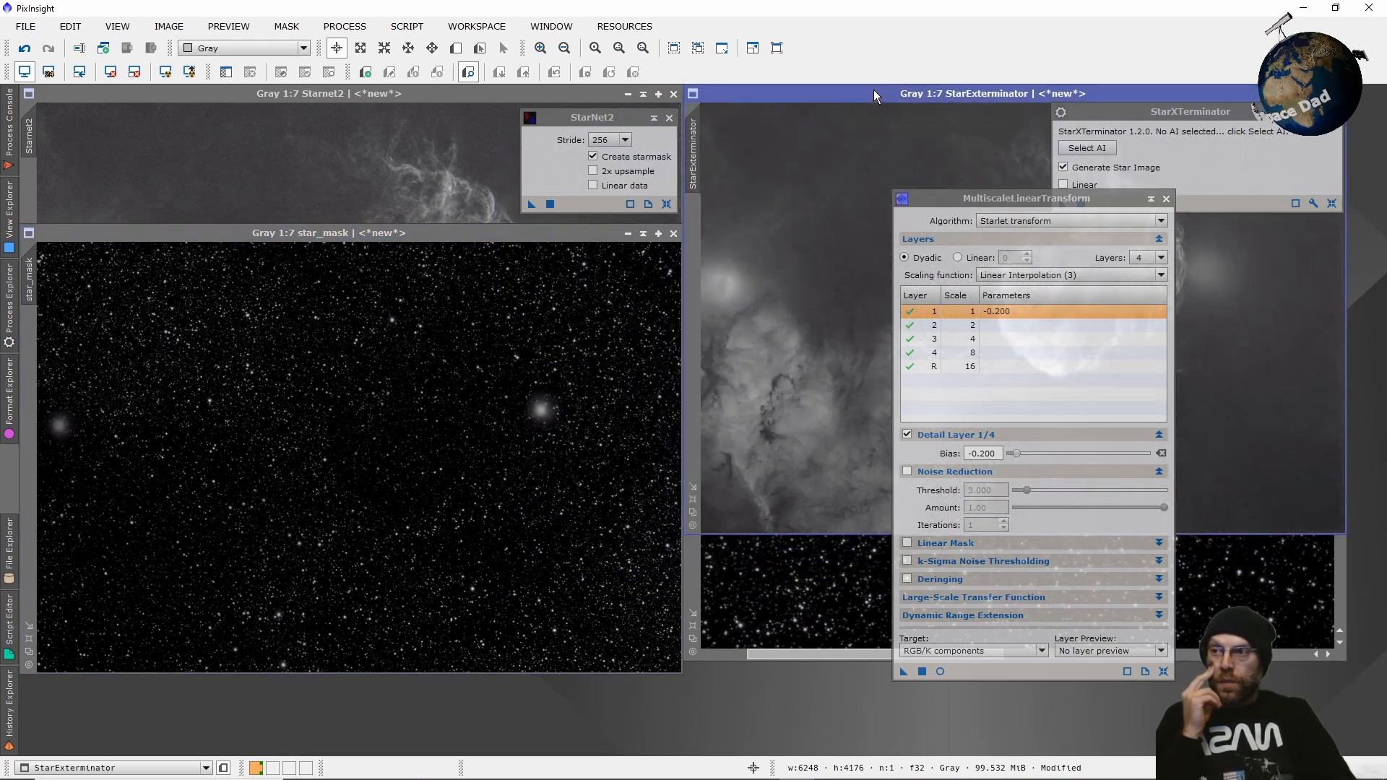
click(441, 92)
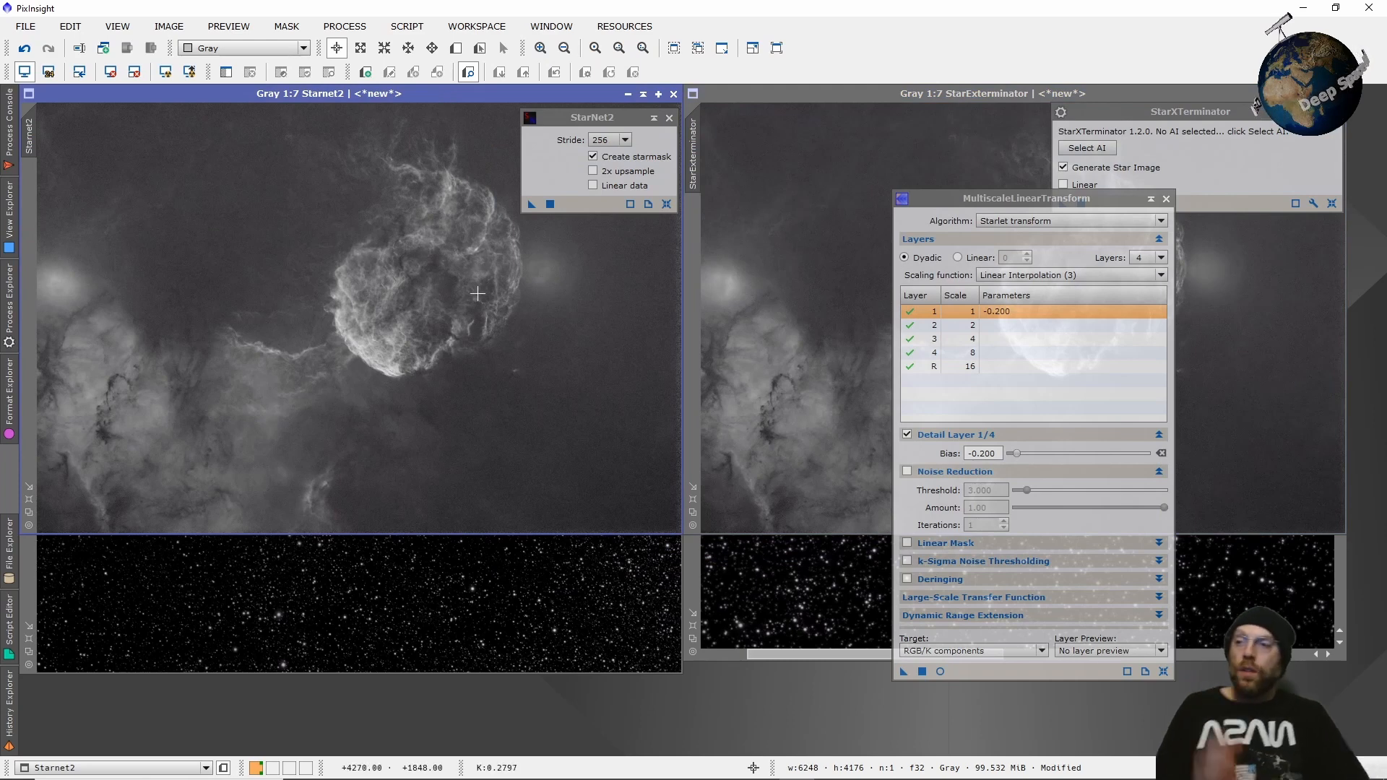